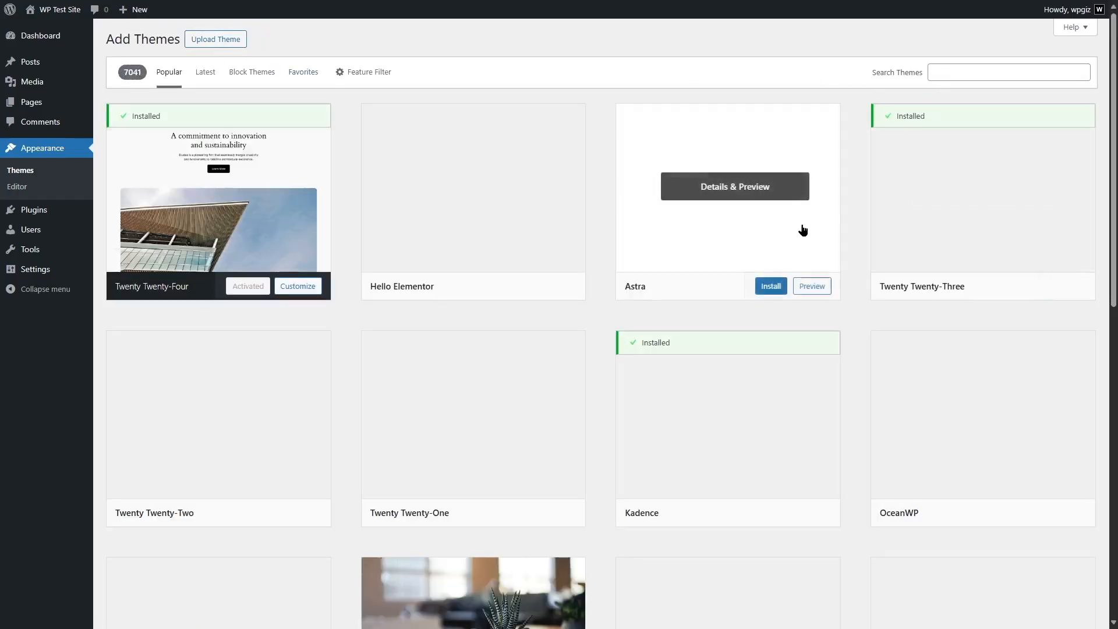
Find the Blocksy theme among the popular themes, then install and activate it
{"action": "scroll", "coordinate": [801, 228], "scroll_direction": "down", "scroll_amount": 4}
{"action": "scroll", "coordinate": [788, 279], "scroll_direction": "down", "scroll_amount": 1}
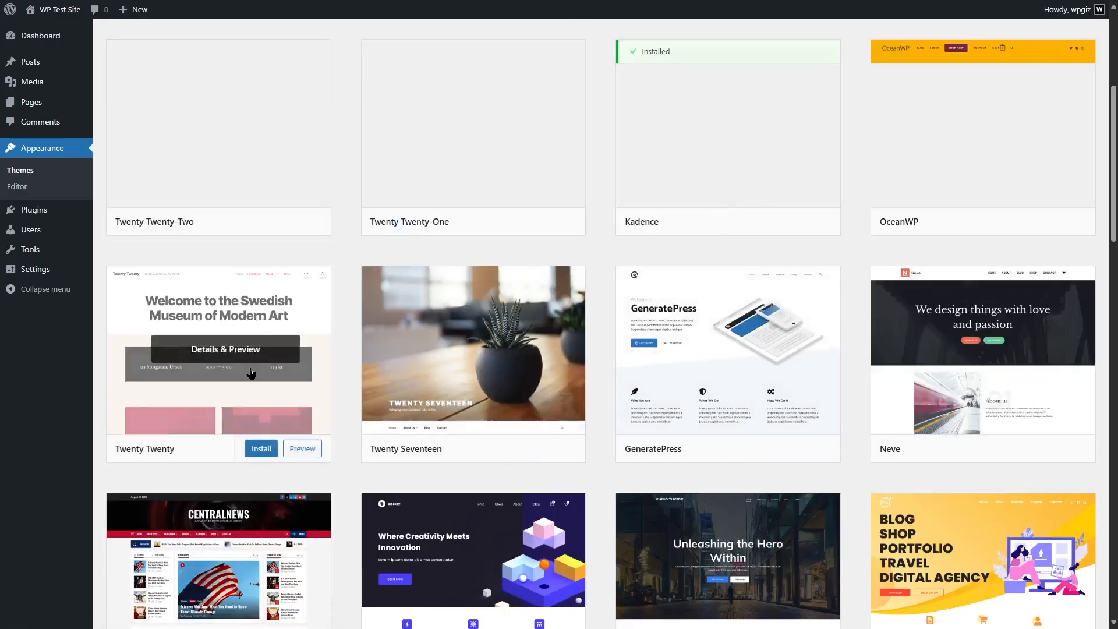
{"action": "scroll", "coordinate": [250, 369], "scroll_direction": "down", "scroll_amount": 4}
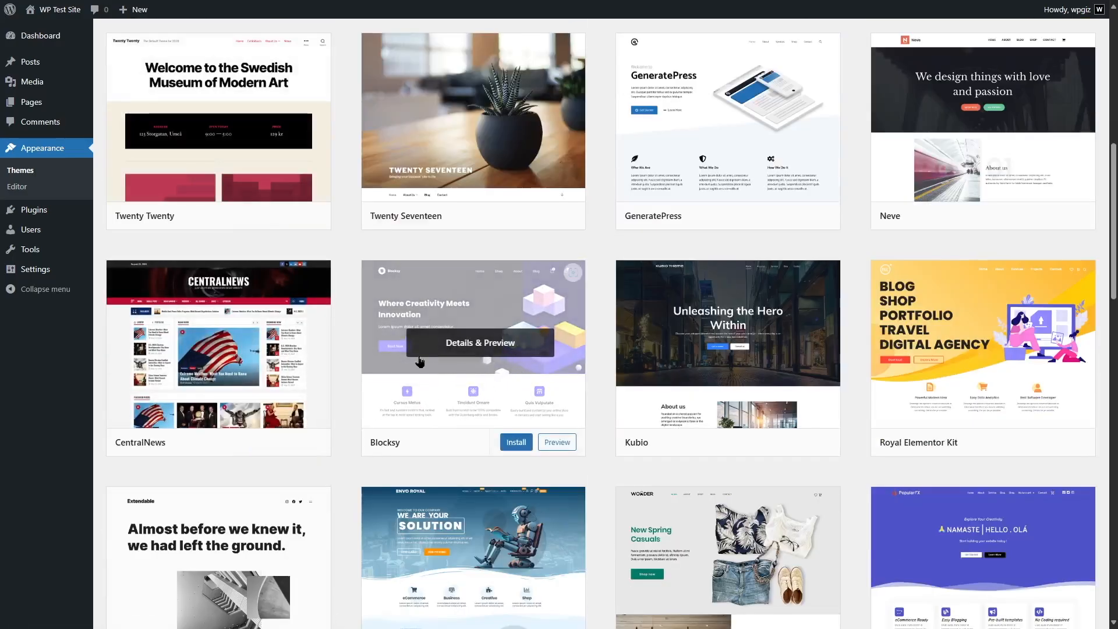
{"action": "scroll", "coordinate": [419, 364], "scroll_direction": "up", "scroll_amount": 5}
{"action": "scroll", "coordinate": [428, 370], "scroll_direction": "up", "scroll_amount": 3}
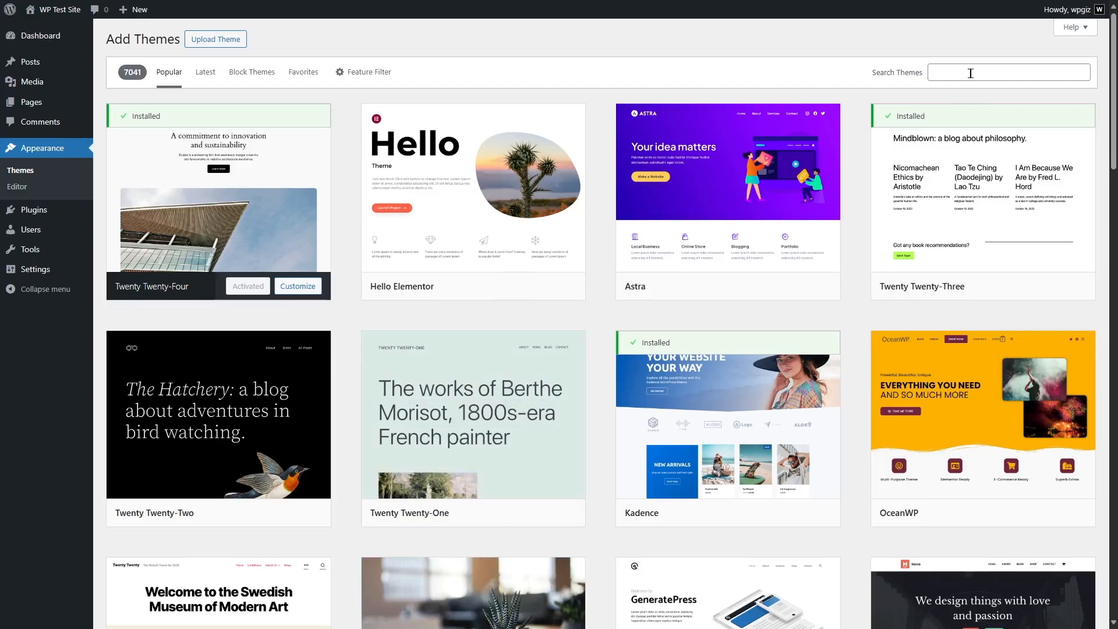
{"action": "scroll", "coordinate": [641, 292], "scroll_direction": "down", "scroll_amount": 7}
{"action": "left_click", "coordinate": [502, 500]}
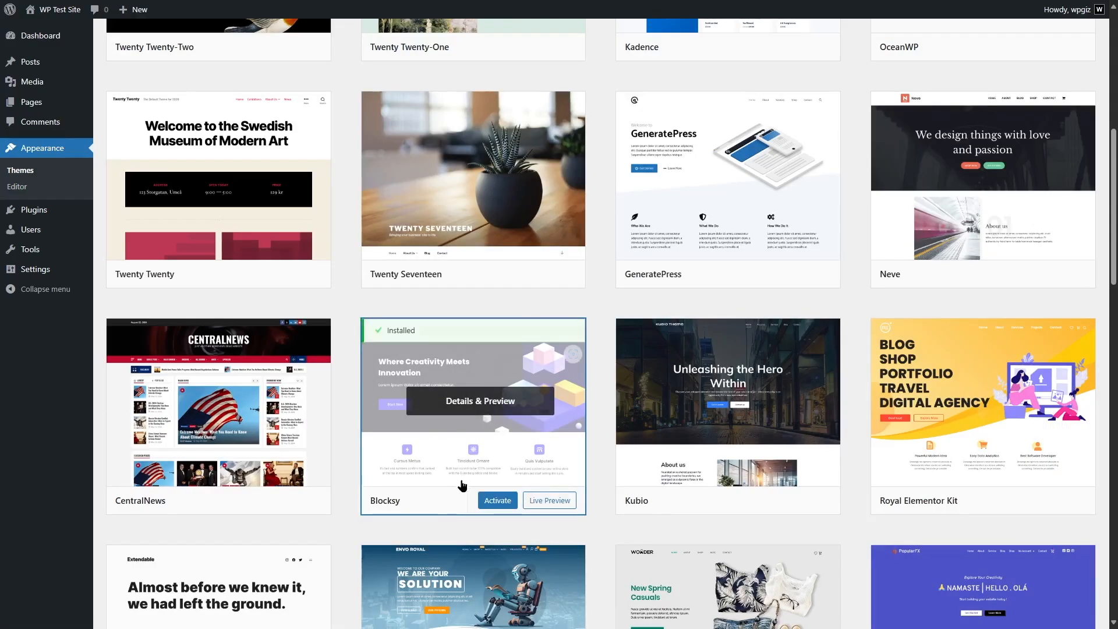
{"action": "left_click", "coordinate": [498, 501]}
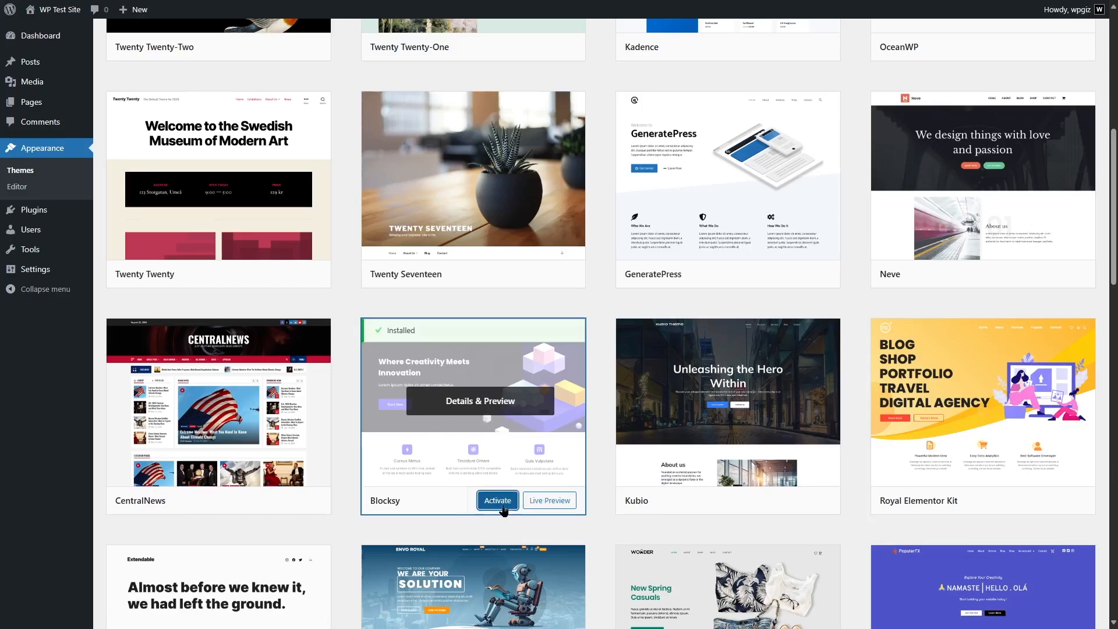
Install the recommended Blocksy Companion plugin and browse Blocksy's starter sites
{"action": "mouse_move", "coordinate": [195, 286]}
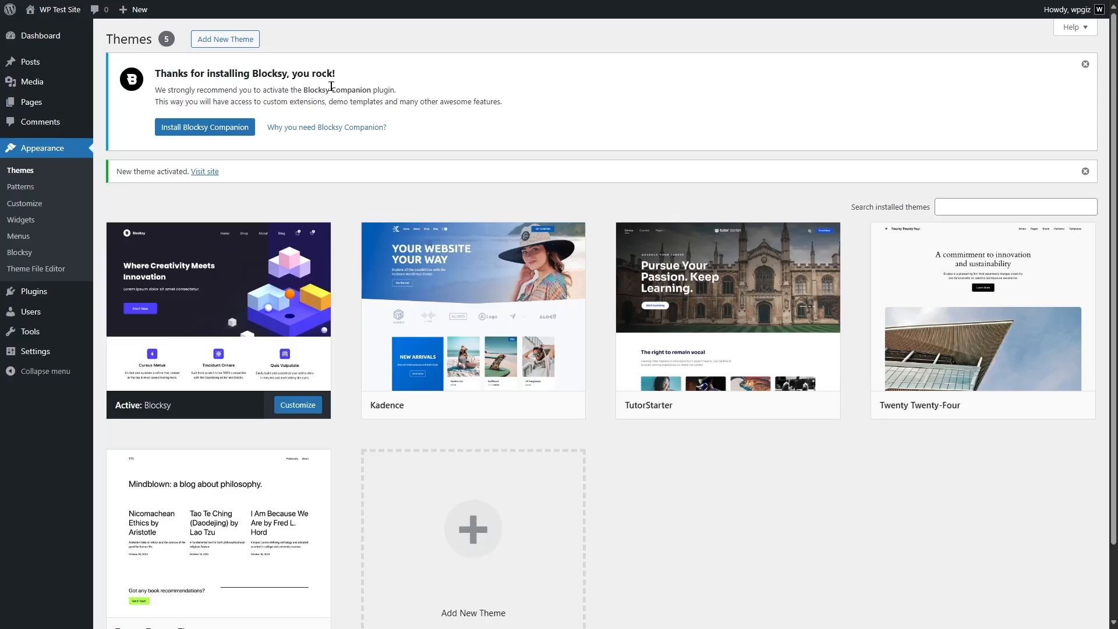
{"action": "left_click", "coordinate": [175, 134]}
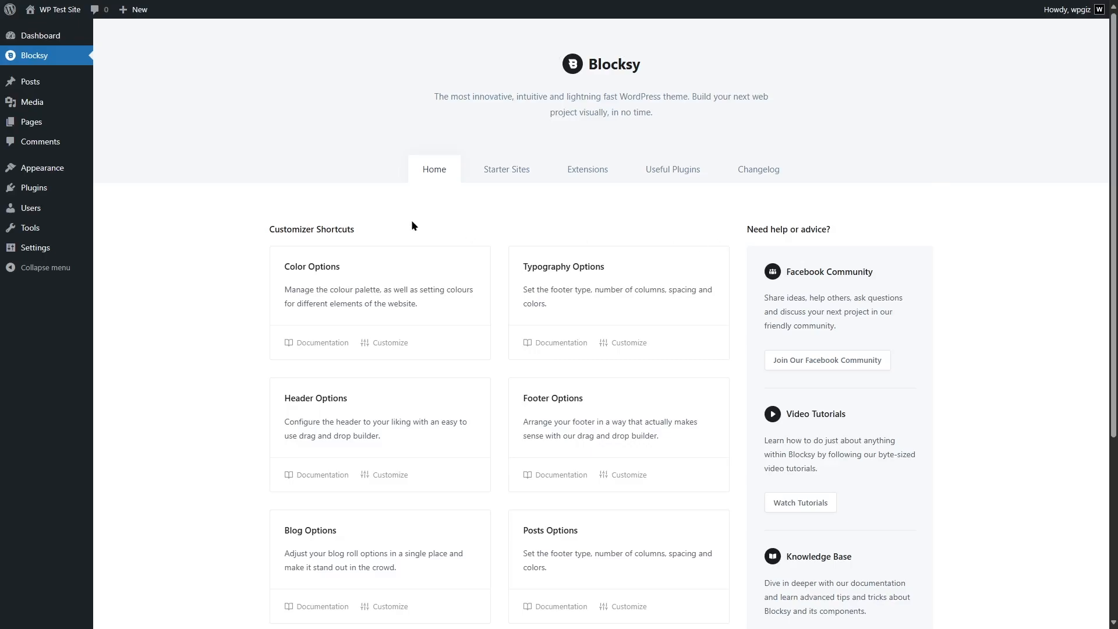
{"action": "left_click", "coordinate": [506, 174]}
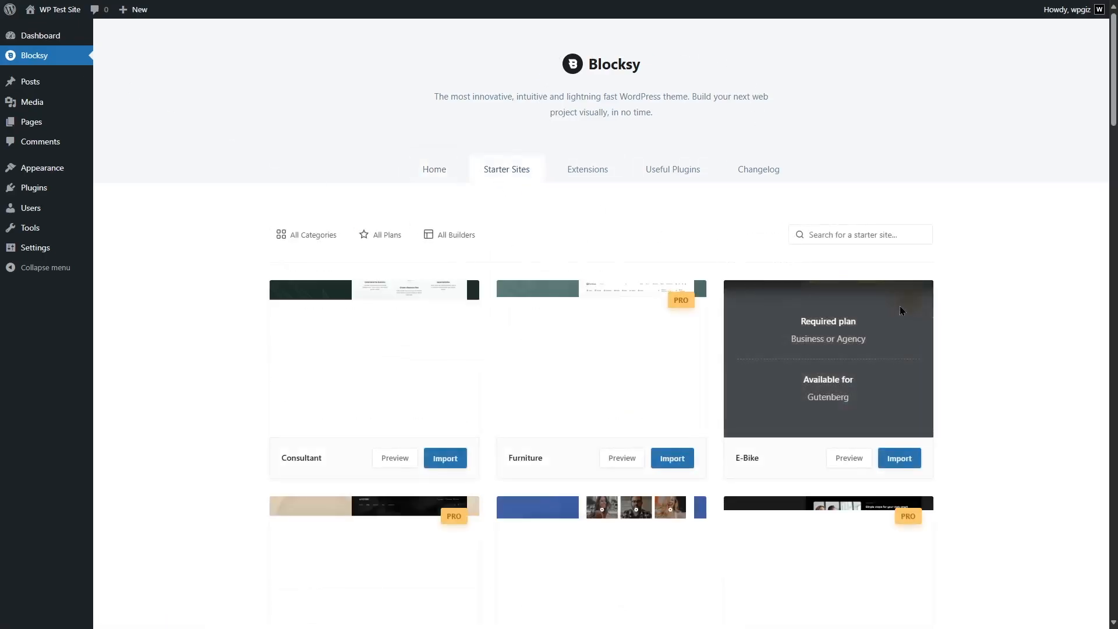
{"action": "scroll", "coordinate": [899, 305], "scroll_direction": "down", "scroll_amount": 3}
{"action": "scroll", "coordinate": [899, 308], "scroll_direction": "up", "scroll_amount": 3}
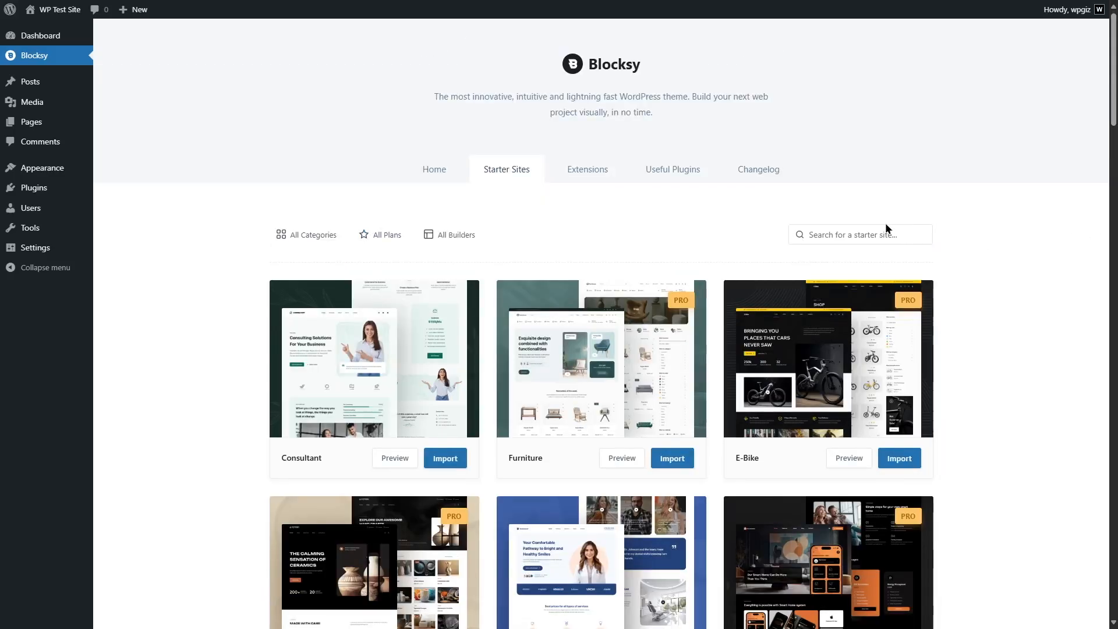
Filter the starter sites to the Free plan and the Ecommerce category
{"action": "left_click", "coordinate": [382, 236]}
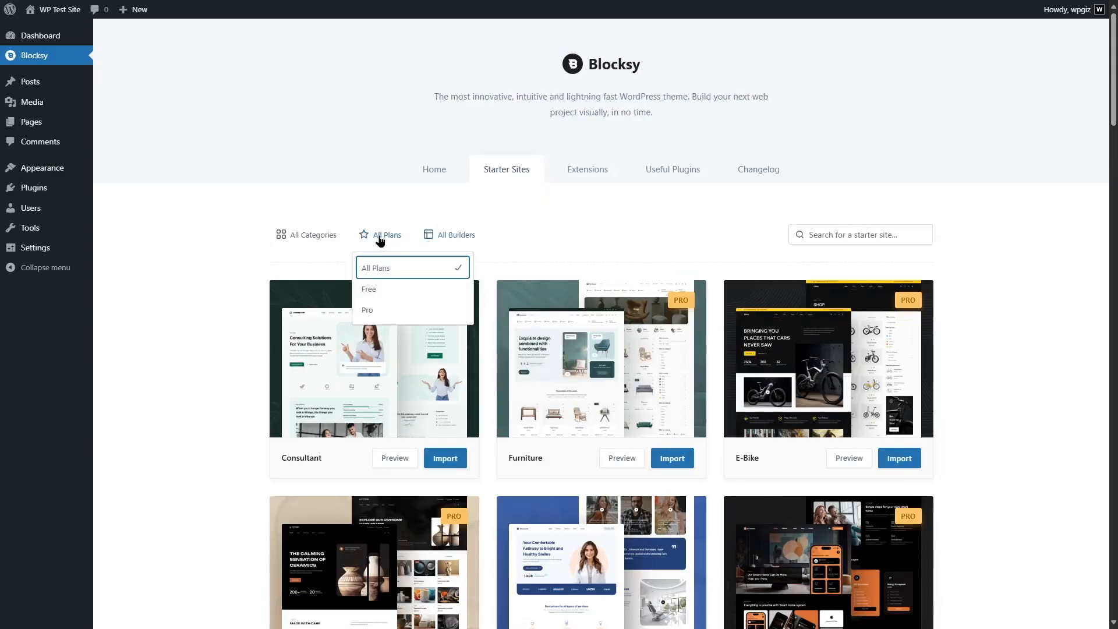
{"action": "left_click", "coordinate": [378, 289]}
{"action": "left_click", "coordinate": [314, 236]}
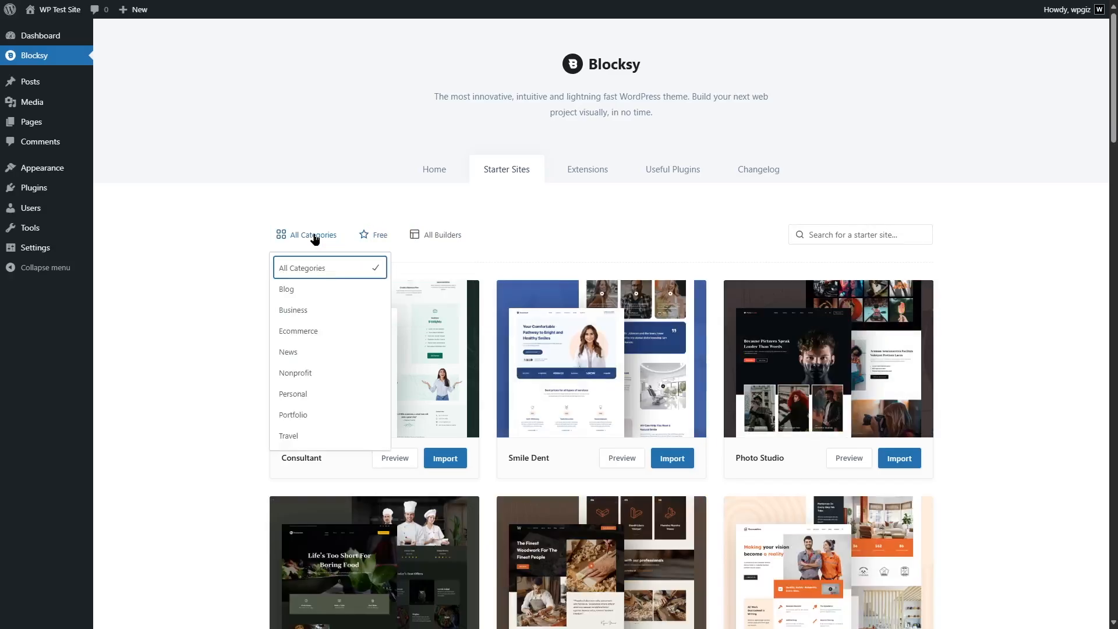
{"action": "left_click", "coordinate": [298, 331]}
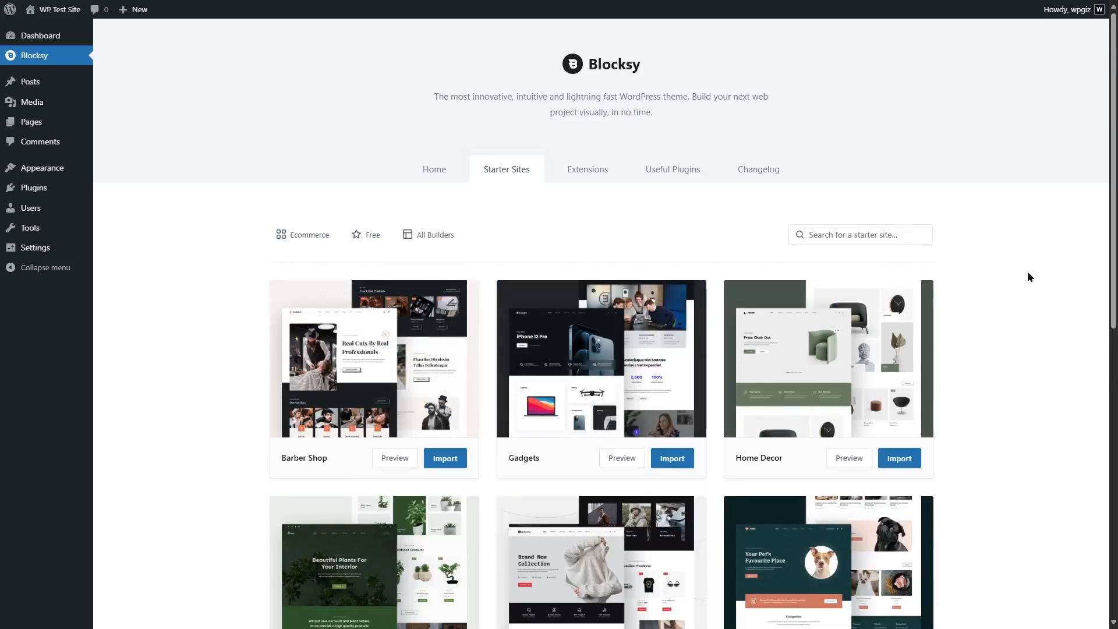
Import the Garderobe starter site with the child theme, the Gutenberg page builder, and the Stackable, WPForms and WooCommerce plugins
{"action": "scroll", "coordinate": [1026, 274], "scroll_direction": "down", "scroll_amount": 4}
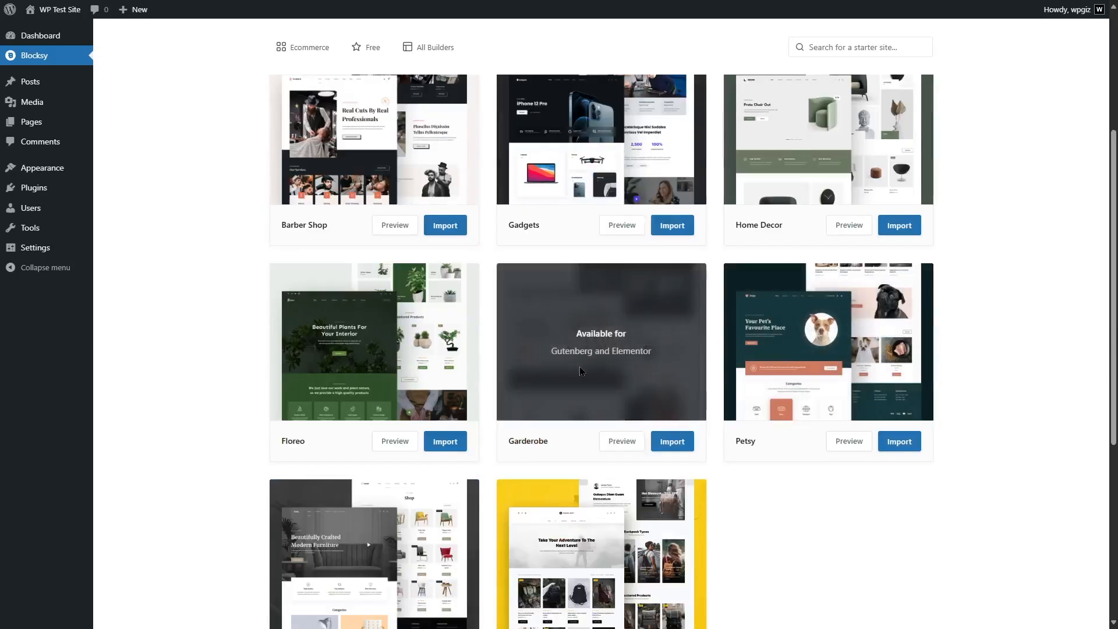
{"action": "left_click", "coordinate": [682, 449]}
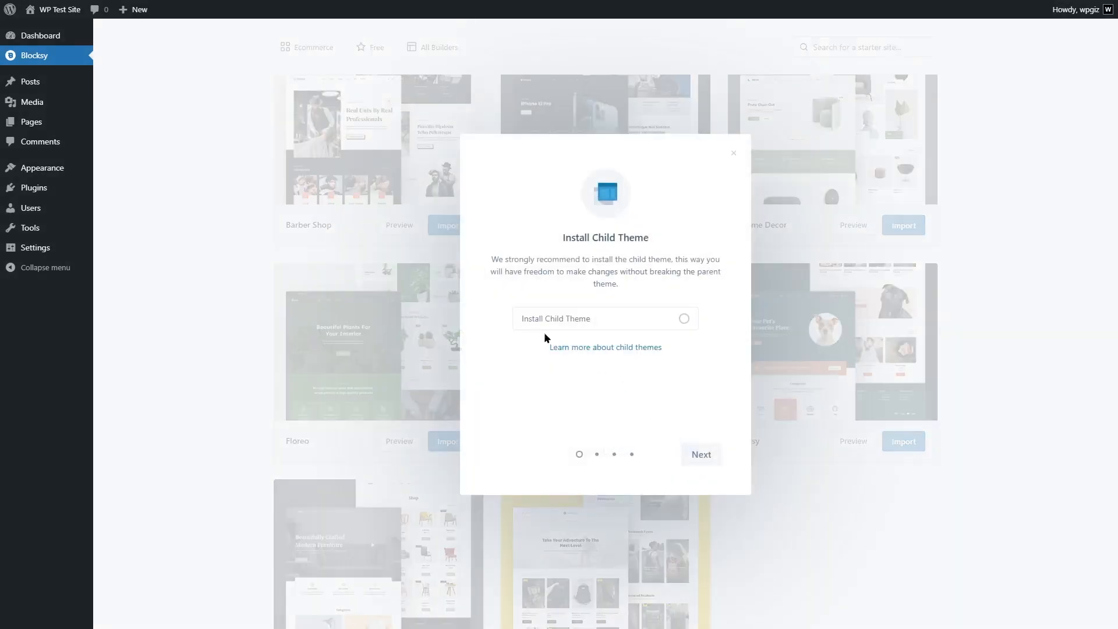
{"action": "left_click", "coordinate": [597, 324]}
{"action": "left_click", "coordinate": [702, 458]}
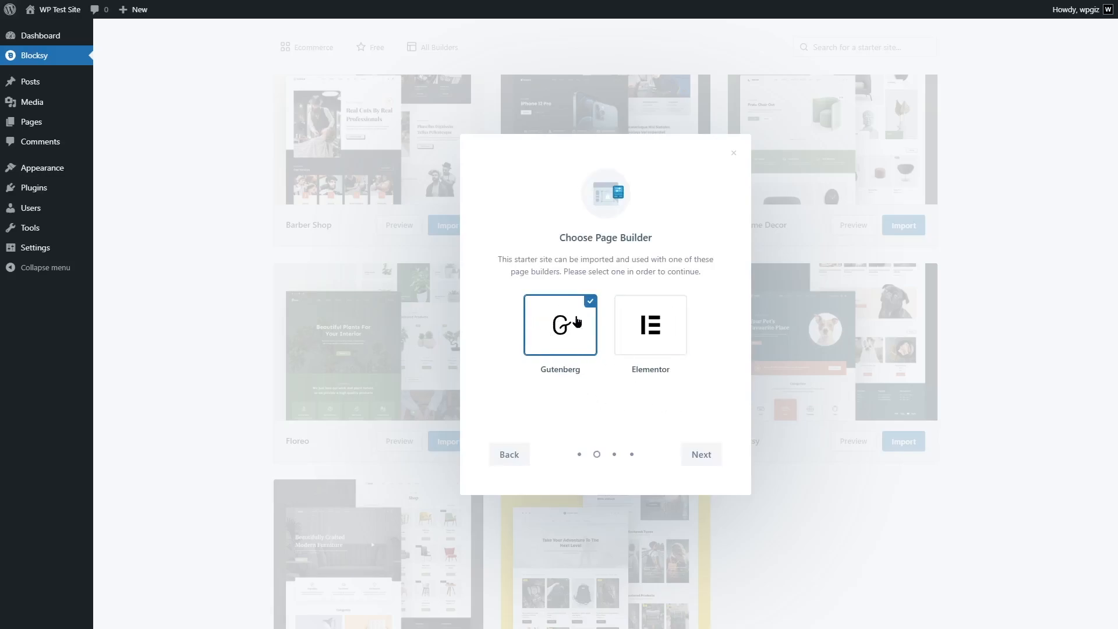
{"action": "left_click", "coordinate": [699, 460]}
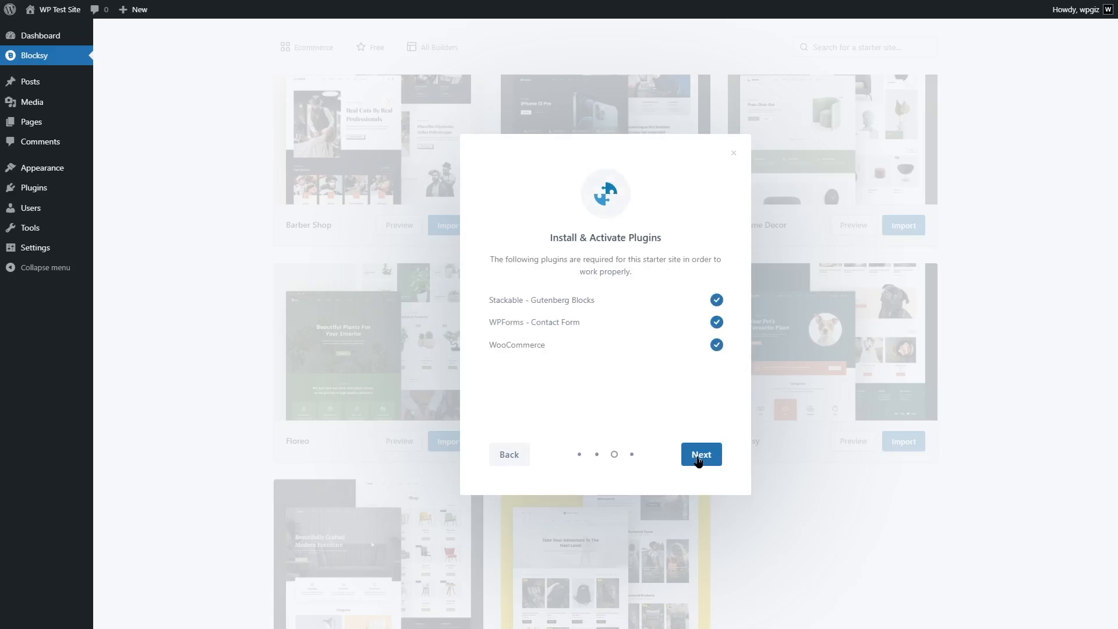
{"action": "left_click", "coordinate": [699, 460]}
{"action": "left_click", "coordinate": [697, 457]}
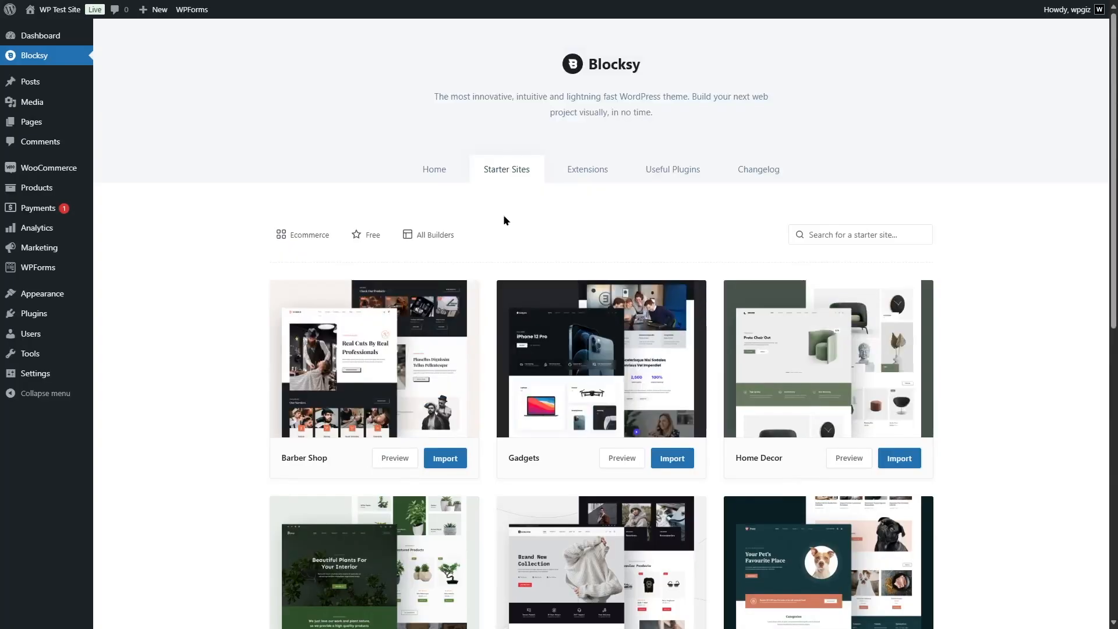
Visit the live site and look through the home page down past the New Arrivals products
{"action": "mouse_move", "coordinate": [58, 9]}
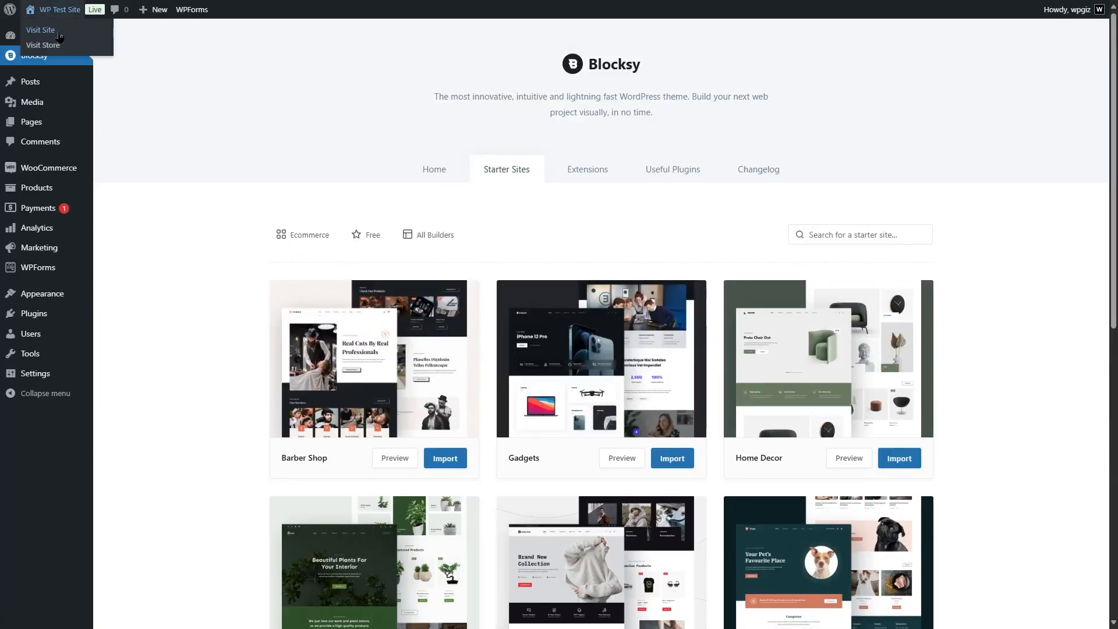
{"action": "left_click", "coordinate": [58, 33]}
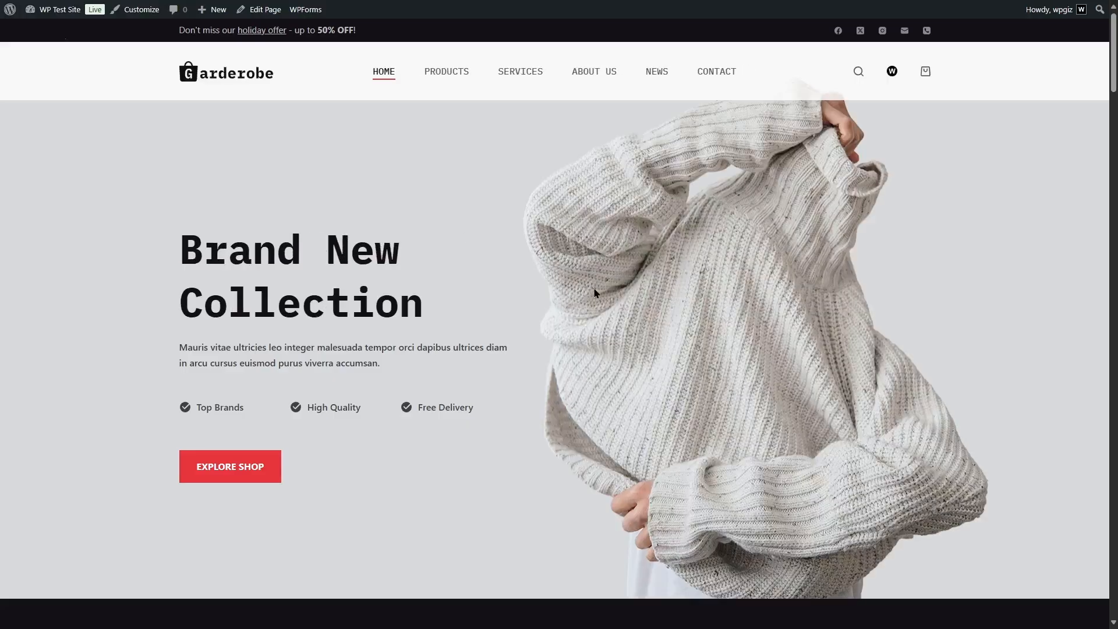
{"action": "scroll", "coordinate": [595, 289], "scroll_direction": "down", "scroll_amount": 12}
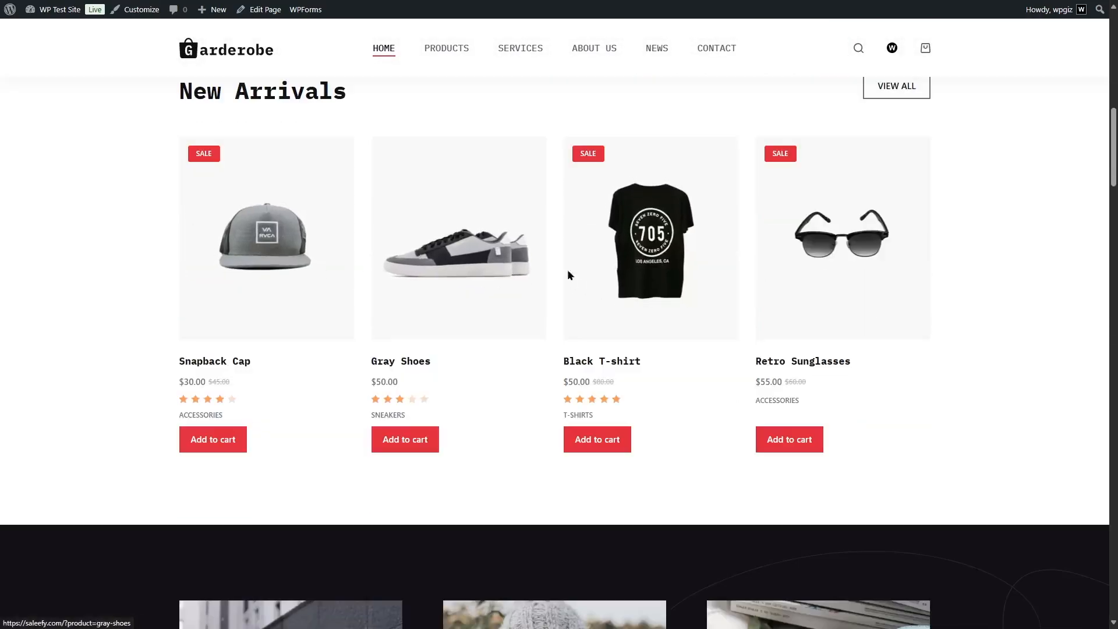
{"action": "scroll", "coordinate": [846, 282], "scroll_direction": "down", "scroll_amount": 2}
{"action": "scroll", "coordinate": [847, 279], "scroll_direction": "down", "scroll_amount": 4}
{"action": "scroll", "coordinate": [851, 279], "scroll_direction": "up", "scroll_amount": 5}
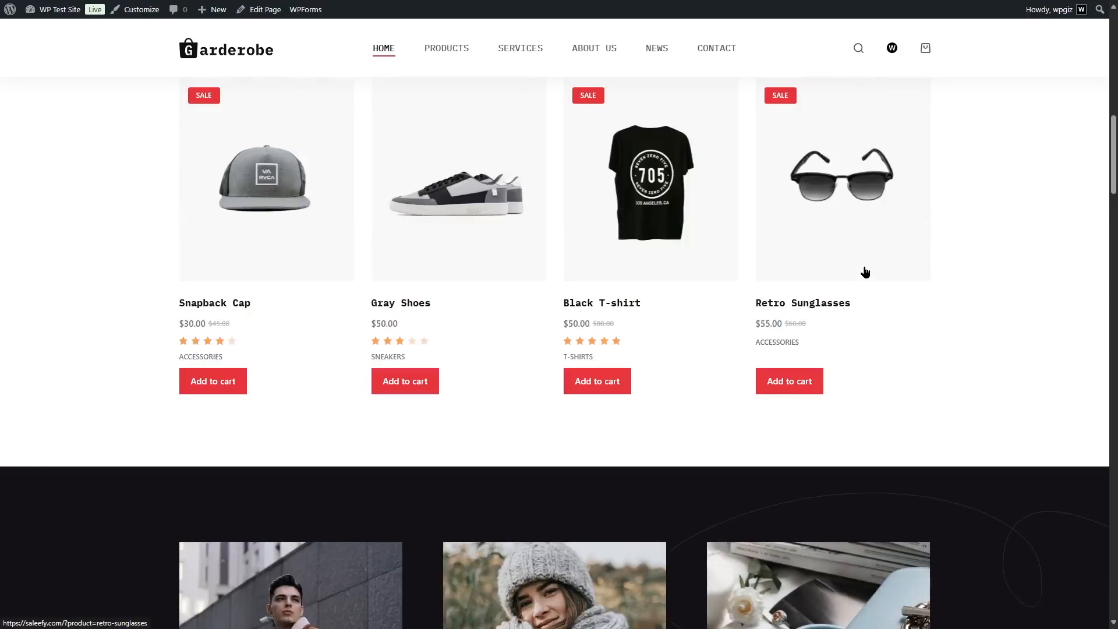
View the Retro Sunglasses product page and the store's shopping cart page
{"action": "scroll", "coordinate": [859, 274], "scroll_direction": "up", "scroll_amount": 1}
{"action": "left_click", "coordinate": [863, 272]}
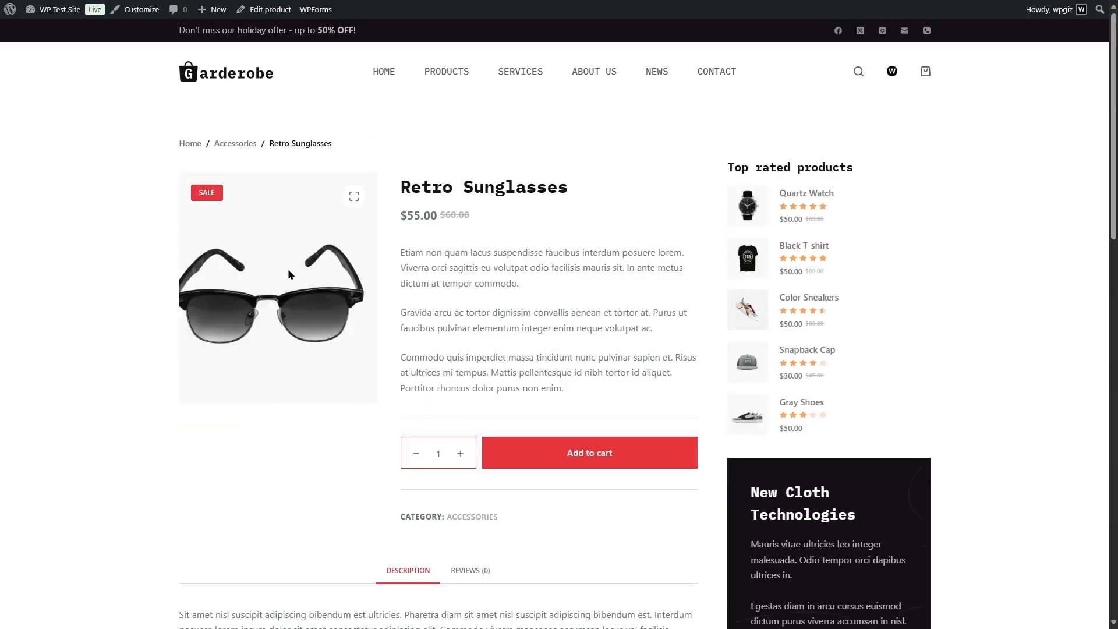
{"action": "left_click", "coordinate": [924, 75]}
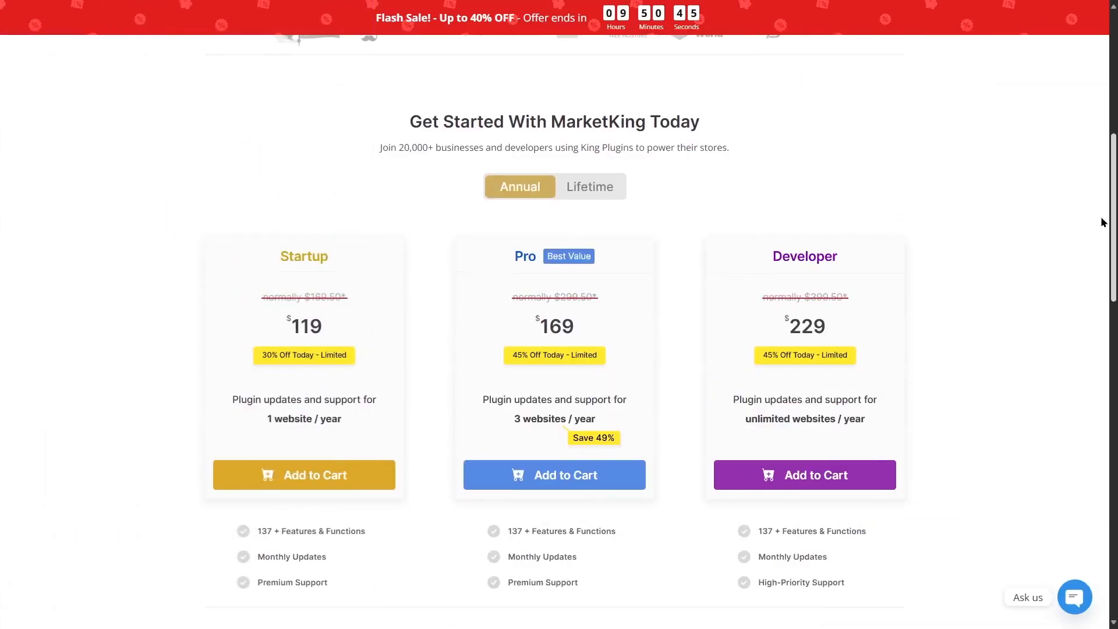
Compare the Annual and Lifetime pricing of the Startup, Pro and Developer plans on the MarketKing website
{"action": "scroll", "coordinate": [1102, 222], "scroll_direction": "down", "scroll_amount": 1}
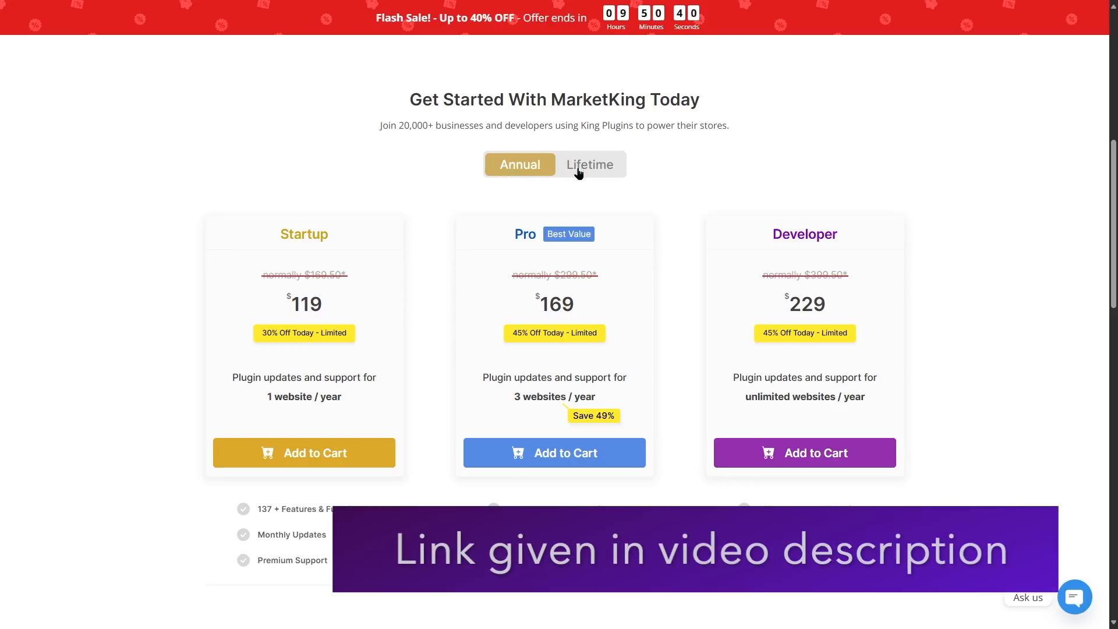
{"action": "left_click", "coordinate": [597, 170]}
{"action": "left_click", "coordinate": [508, 170]}
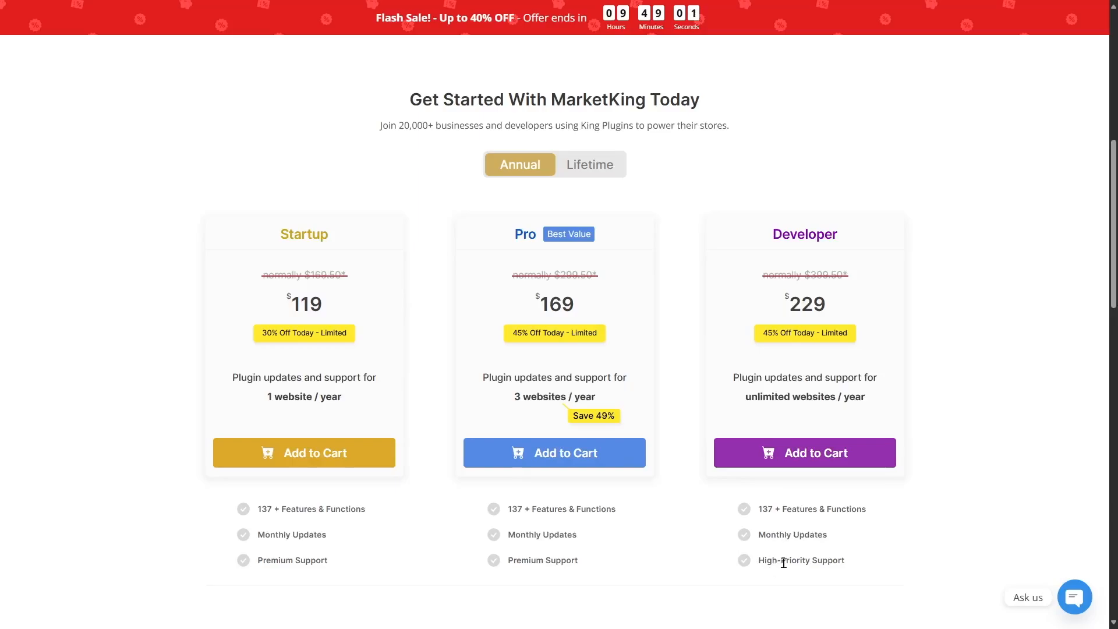
{"action": "left_click", "coordinate": [593, 171]}
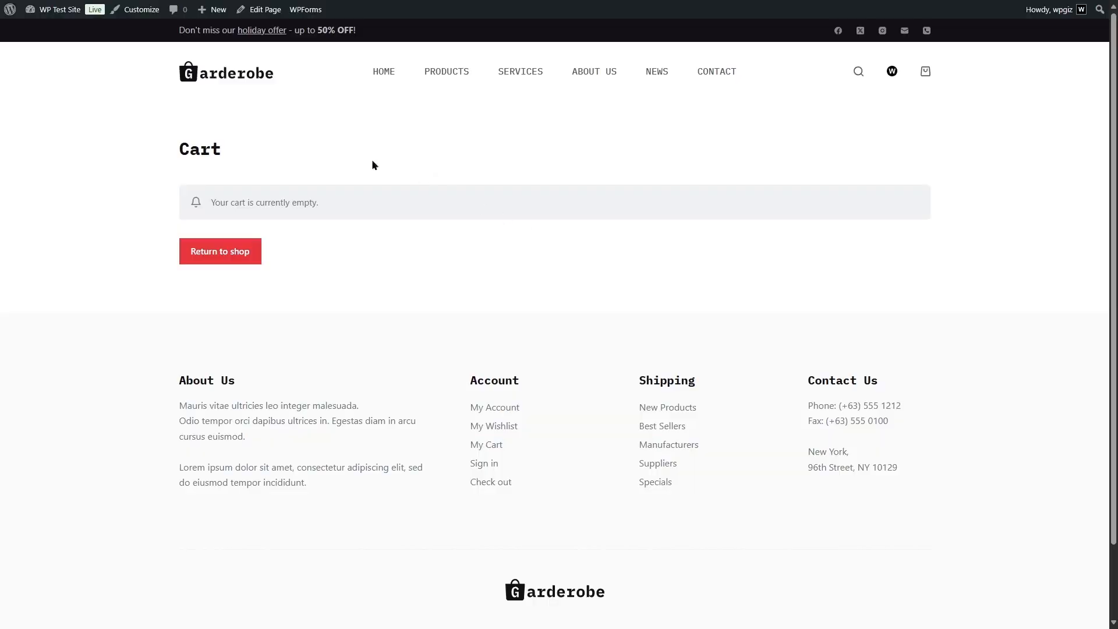
Return from the store to the WordPress dashboard, dismiss the payment forms notice and update the WooCommerce database
{"action": "mouse_move", "coordinate": [54, 12]}
{"action": "left_click", "coordinate": [47, 30]}
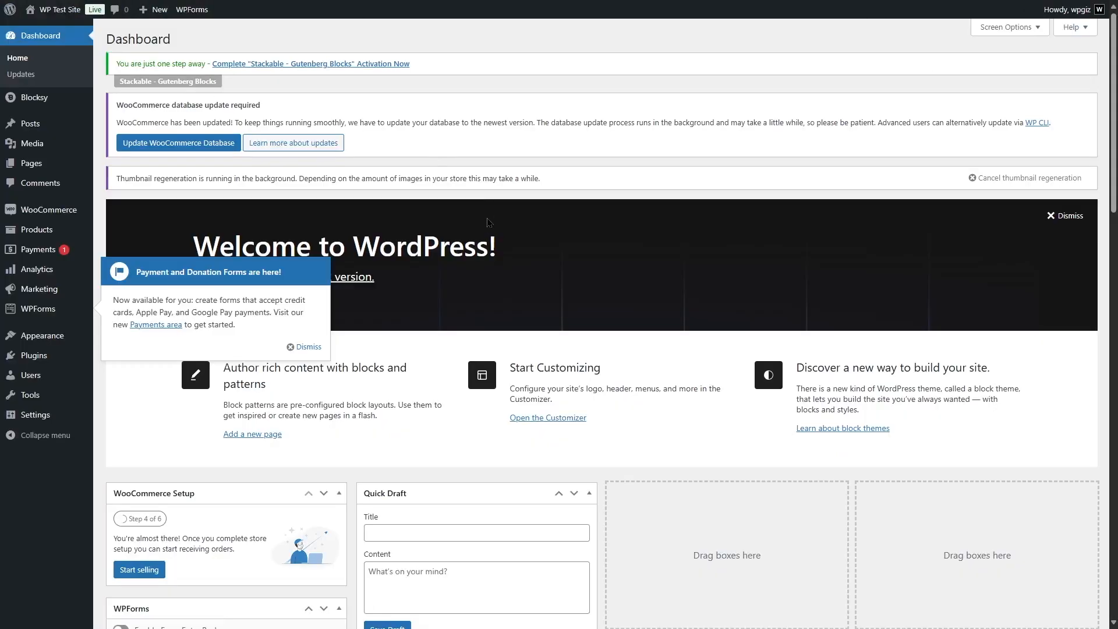
{"action": "left_click", "coordinate": [308, 347]}
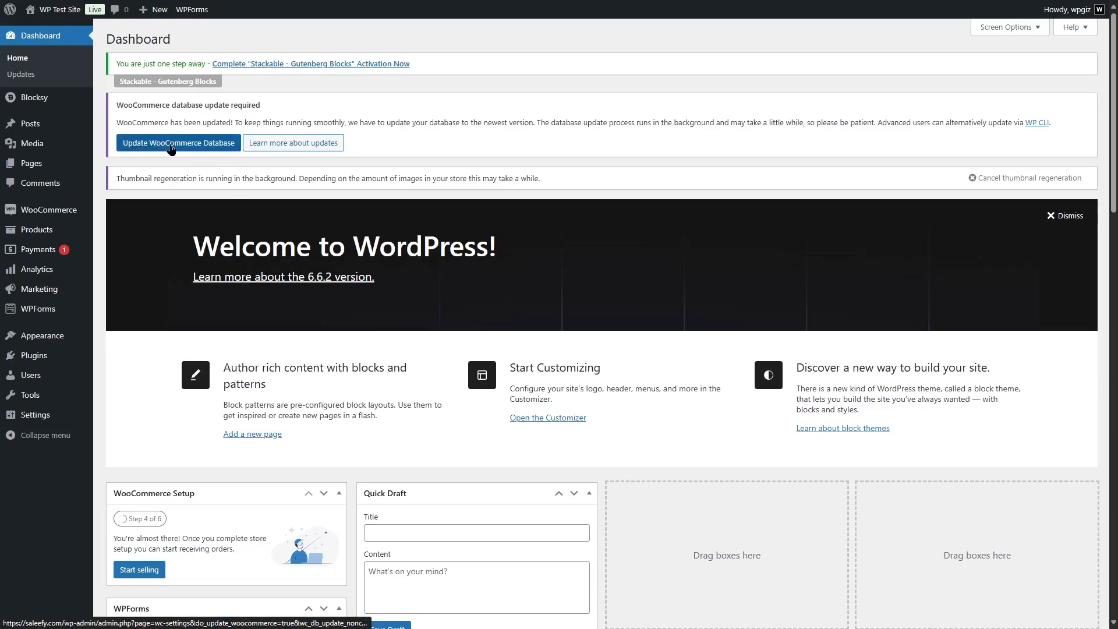
{"action": "left_click", "coordinate": [207, 149]}
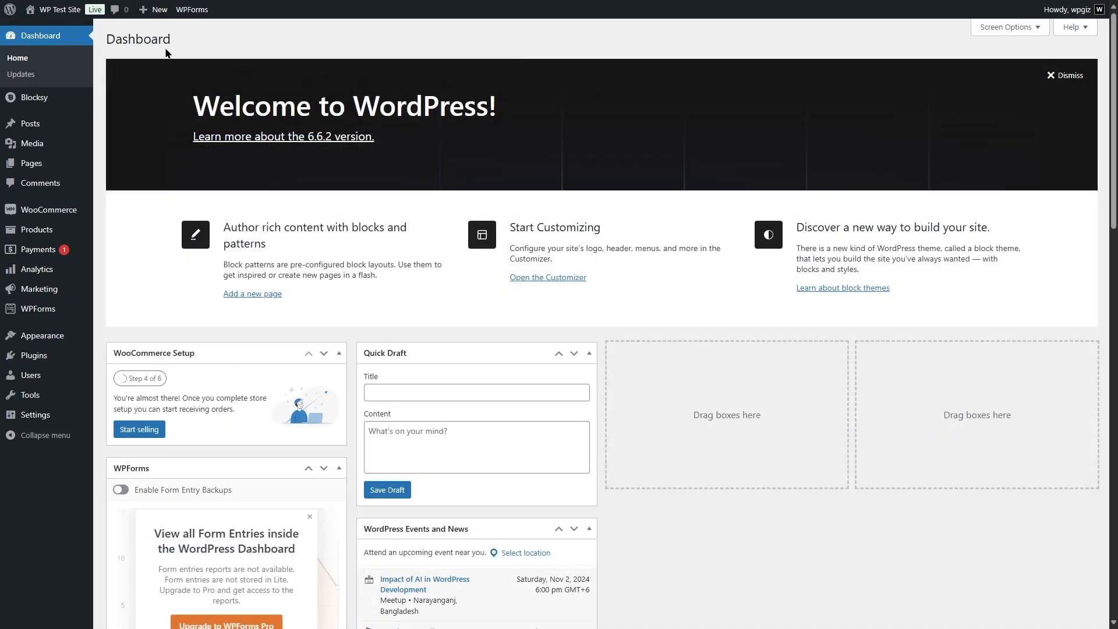
Upload the plugin file marketking-pro-1980-installable-na8ful.zip, then install and activate MarketKing Pro
{"action": "mouse_move", "coordinate": [42, 361]}
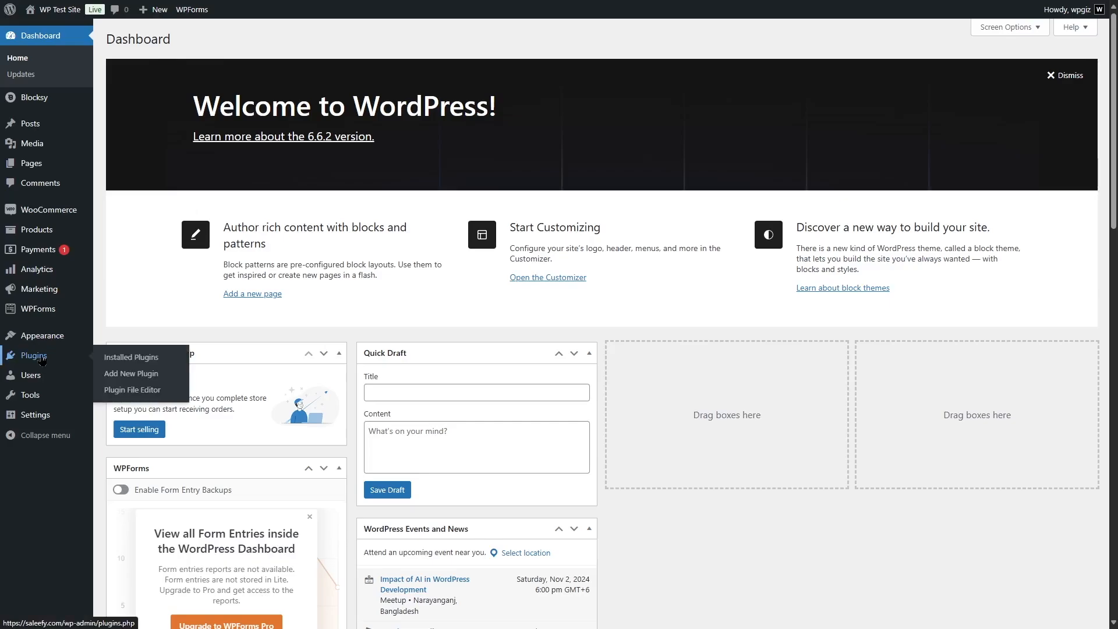
{"action": "left_click", "coordinate": [131, 374]}
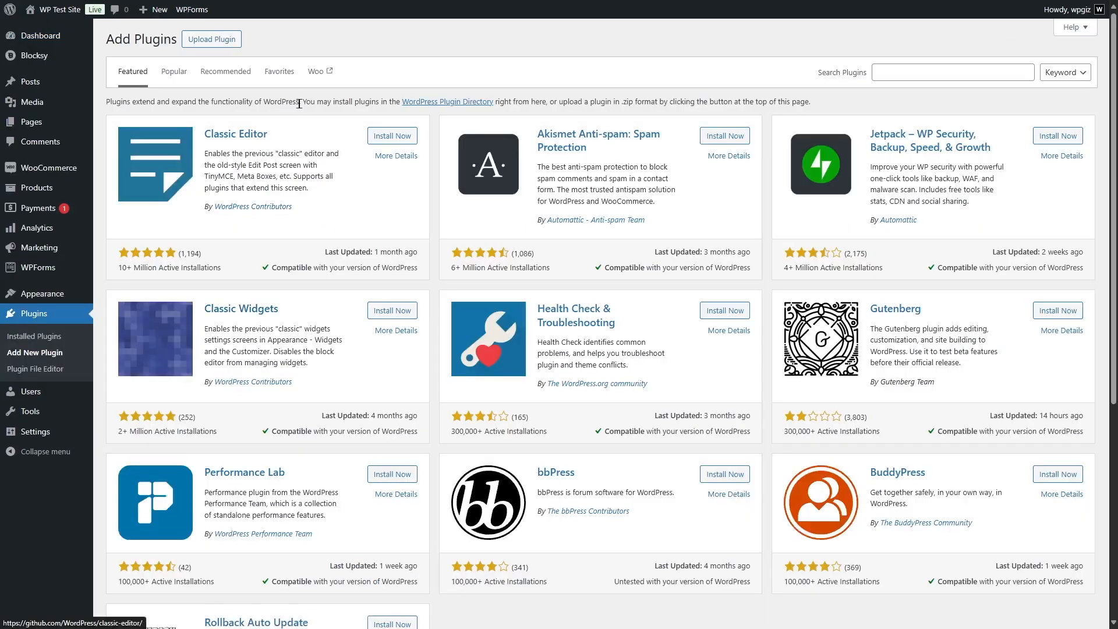
{"action": "left_click", "coordinate": [207, 41]}
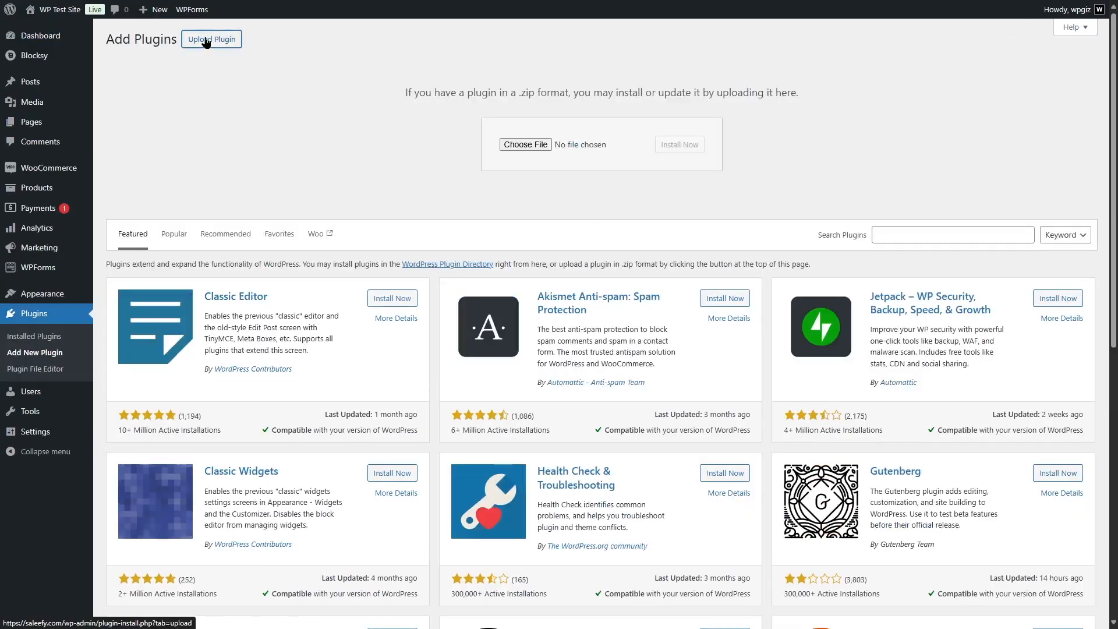
{"action": "left_click", "coordinate": [517, 149]}
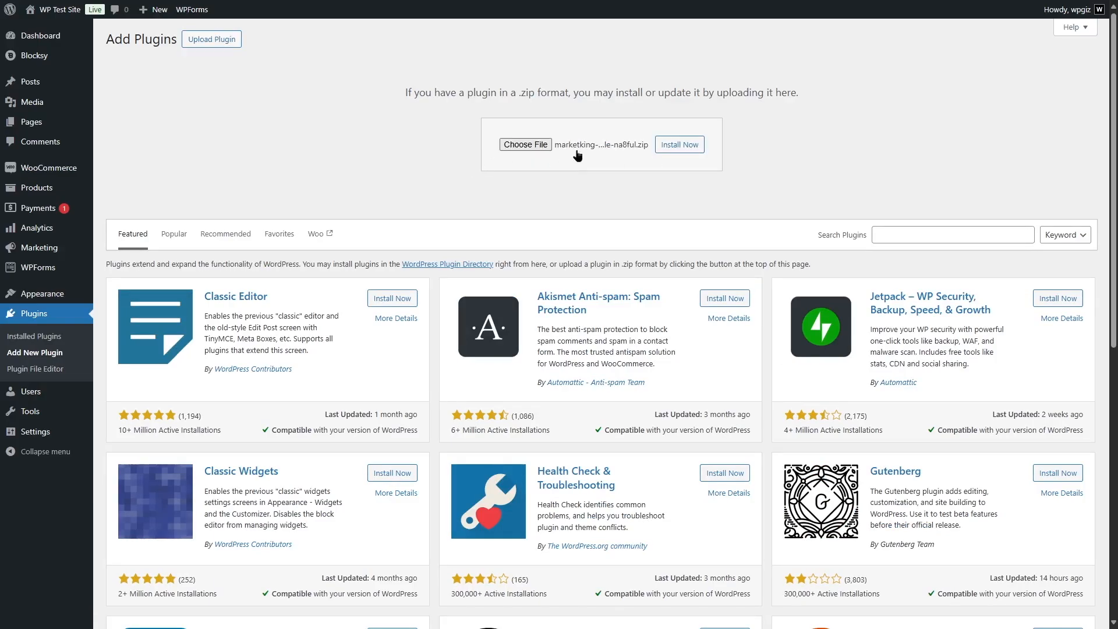
{"action": "left_click", "coordinate": [685, 148]}
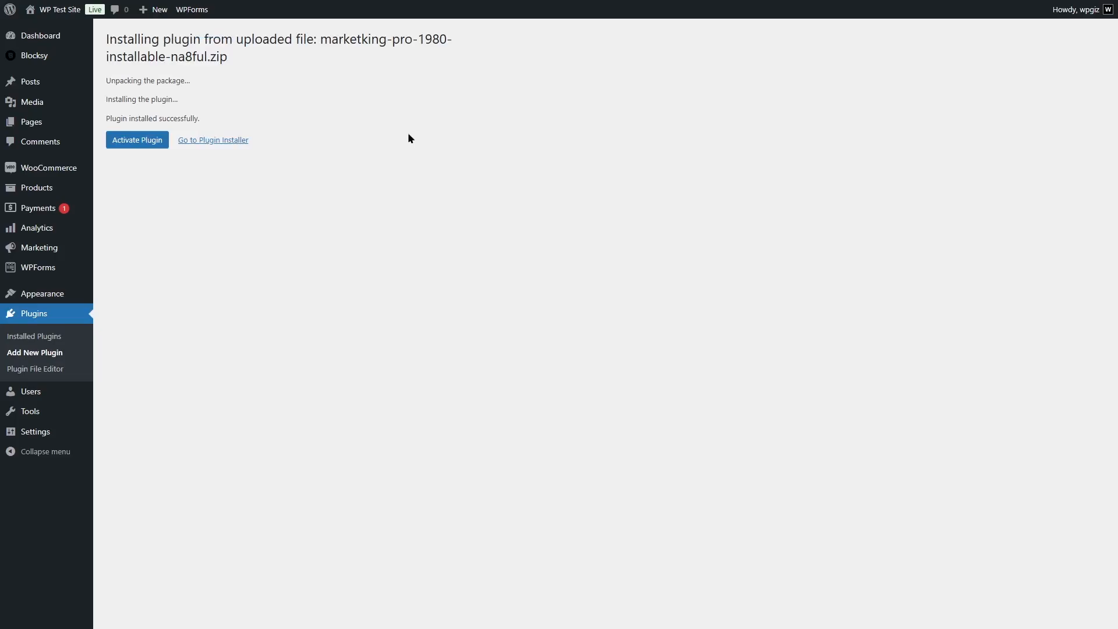
{"action": "left_click", "coordinate": [128, 148]}
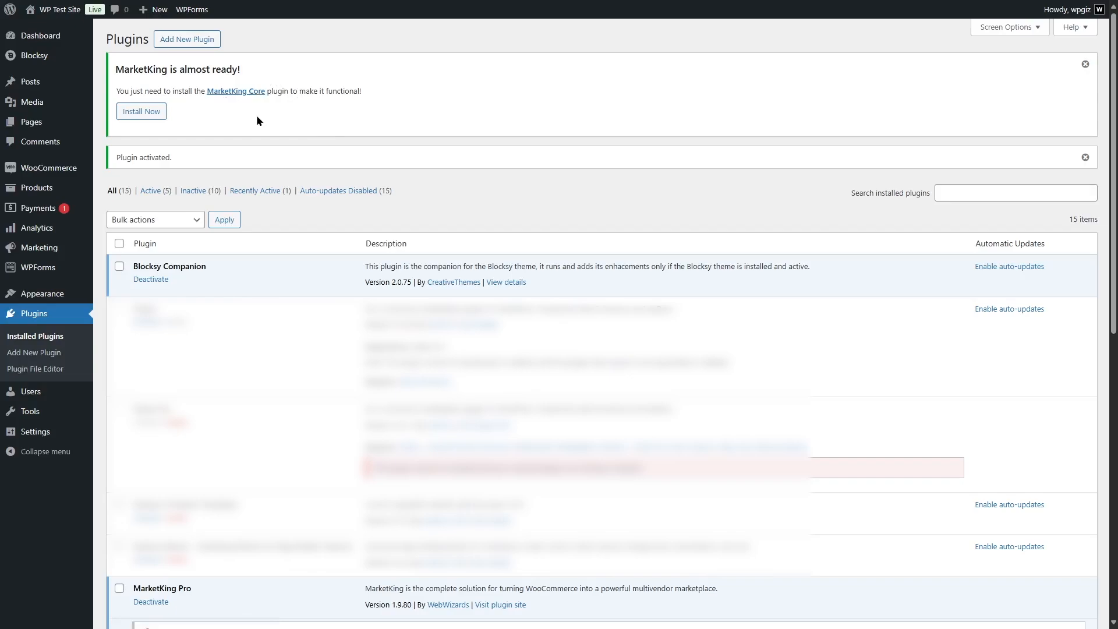
Install the MarketKing Core plugin, and activate the MarketKing Pro license with the license email and license key
{"action": "left_click", "coordinate": [148, 116]}
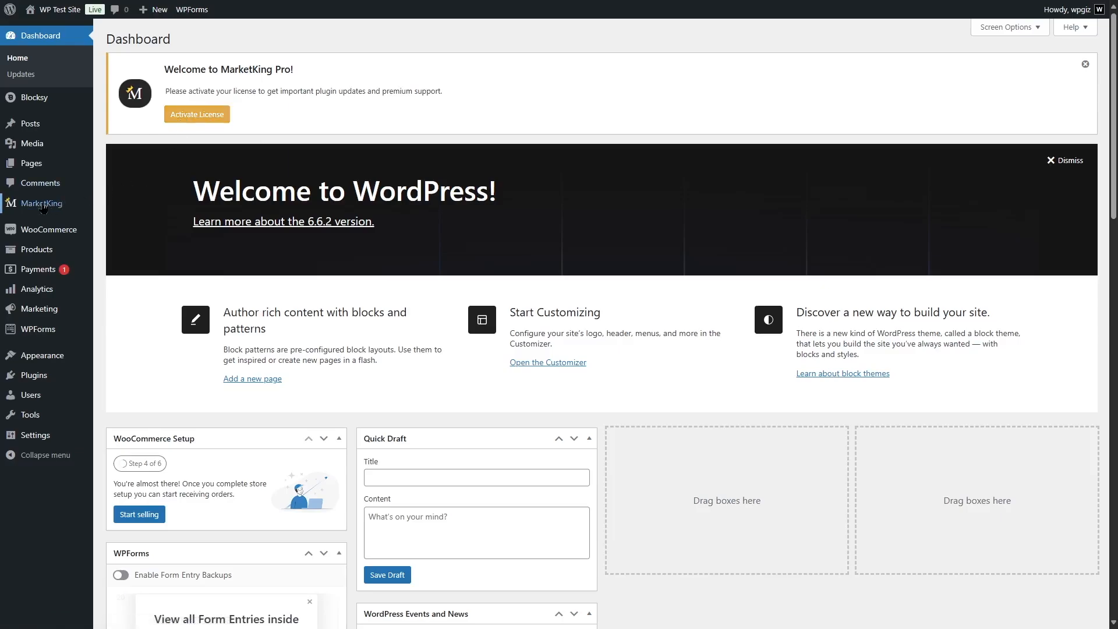
{"action": "mouse_move", "coordinate": [41, 207]}
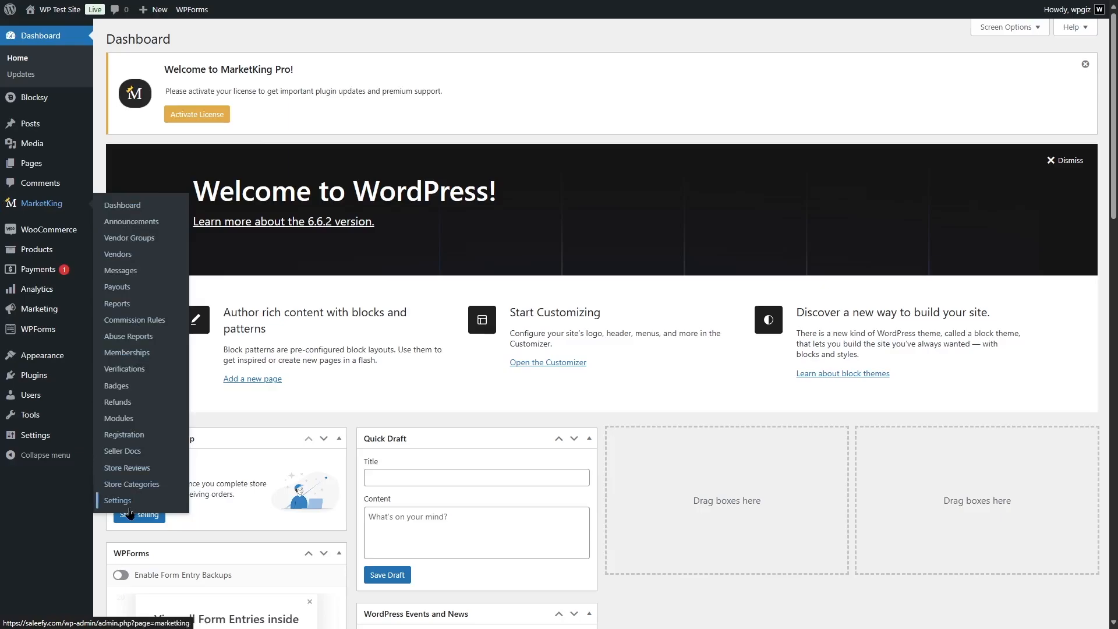
{"action": "left_click", "coordinate": [188, 116]}
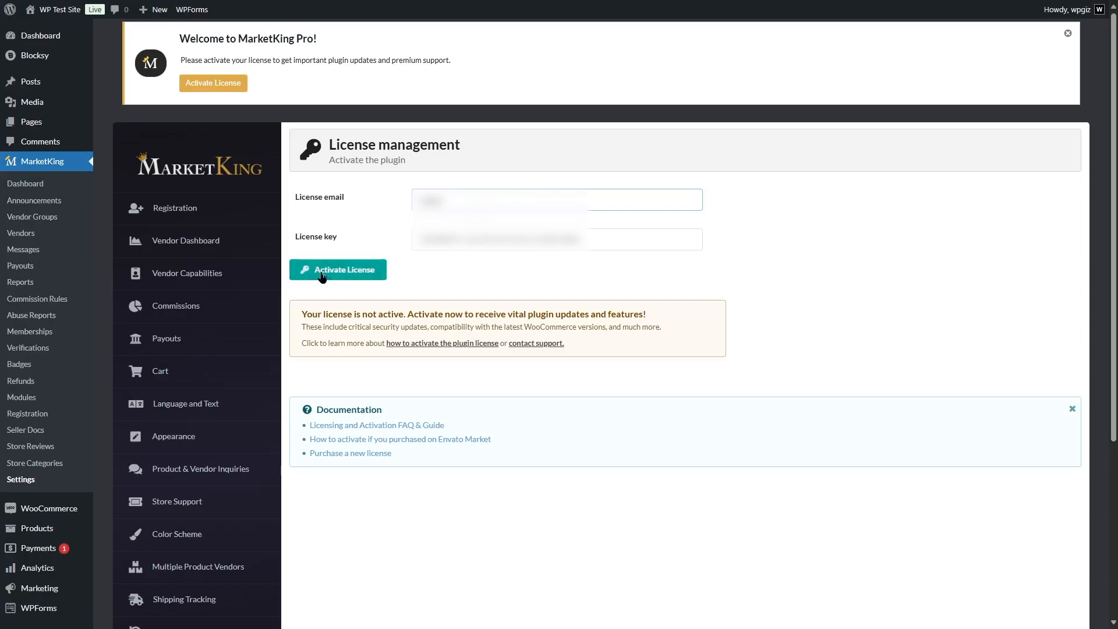
{"action": "left_click", "coordinate": [323, 274]}
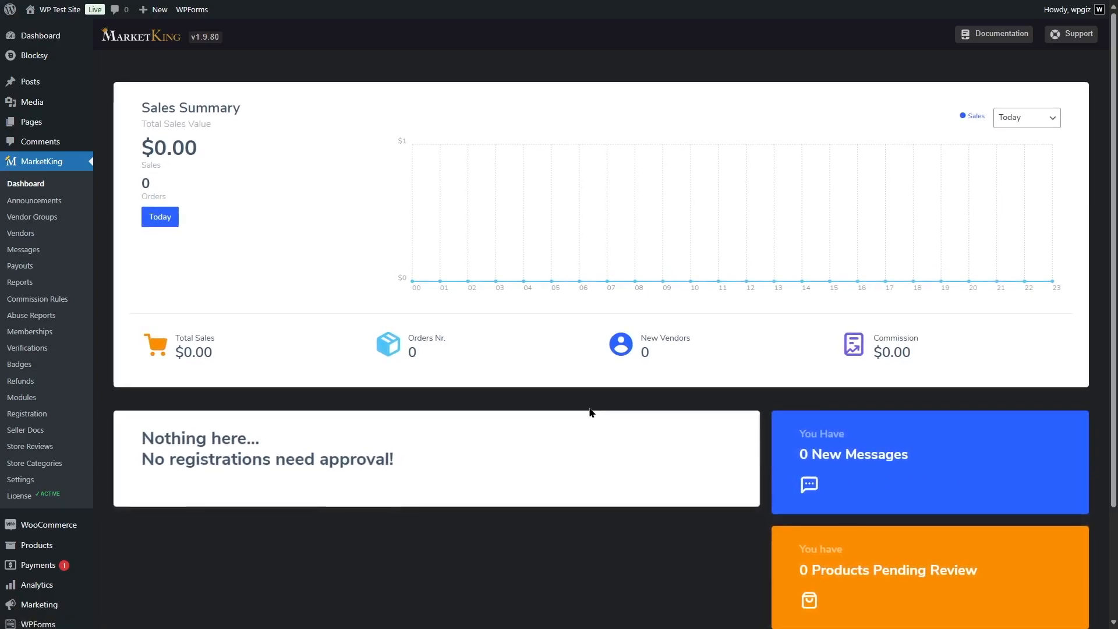
In the MarketKing vendor dashboard settings, set the vendor stores page to Stores List and the vendor dashboard page to Vendor Dashboard
{"action": "left_click", "coordinate": [20, 479]}
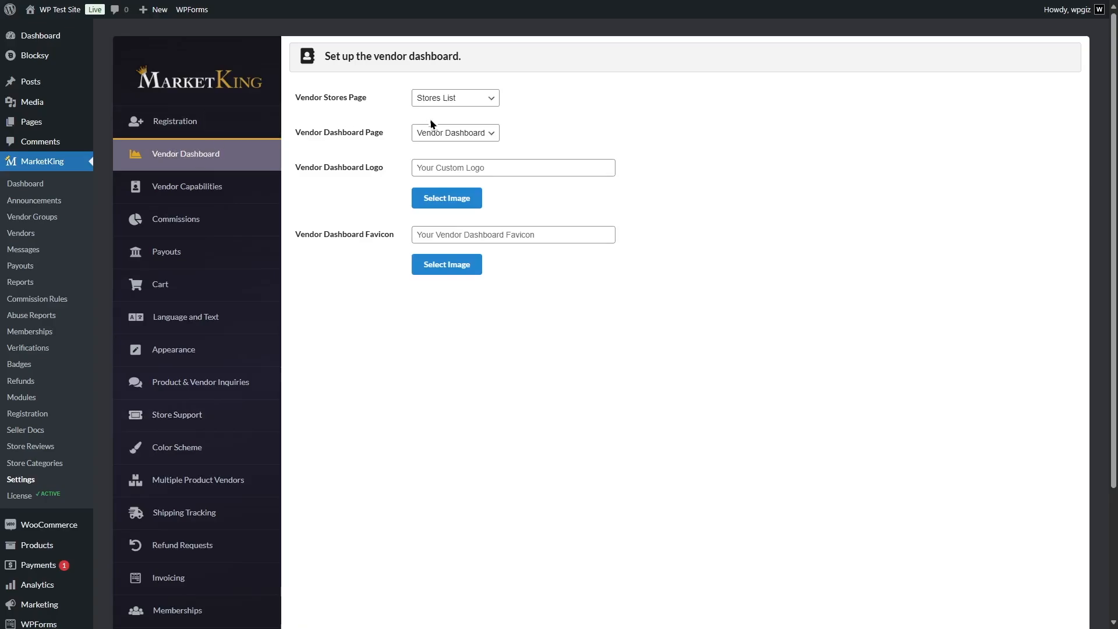
{"action": "left_click", "coordinate": [464, 99]}
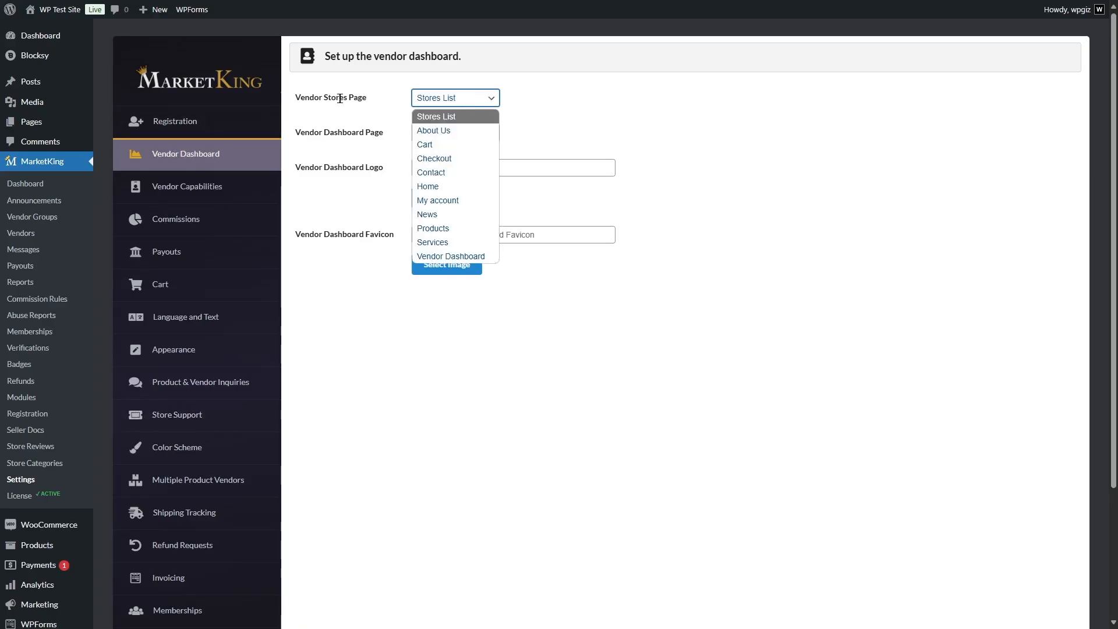
{"action": "left_click", "coordinate": [622, 84]}
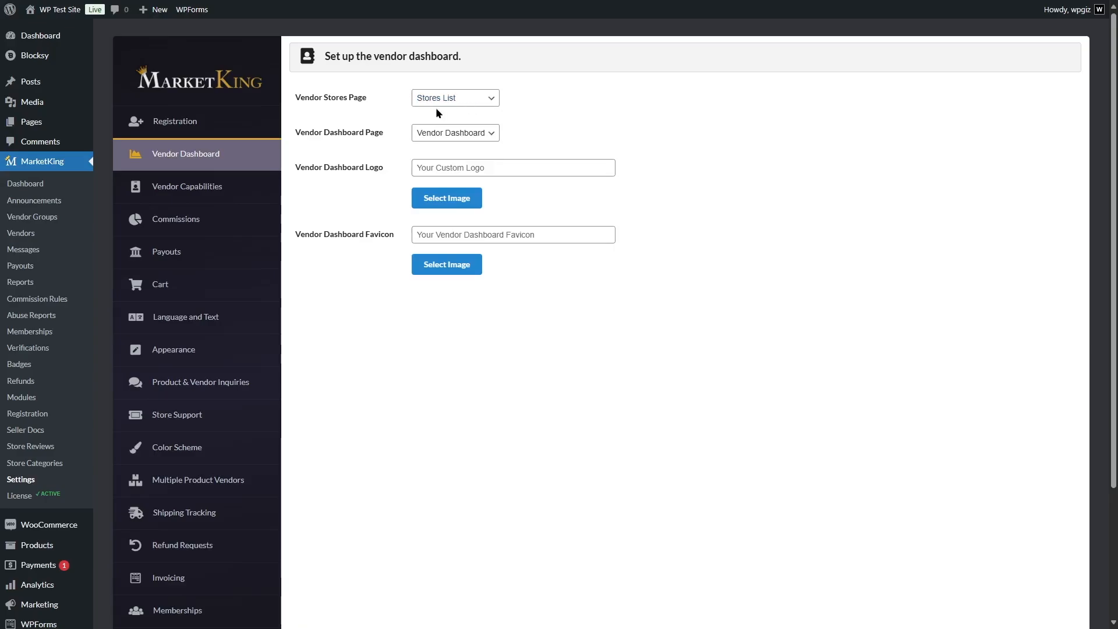
{"action": "left_click", "coordinate": [492, 99]}
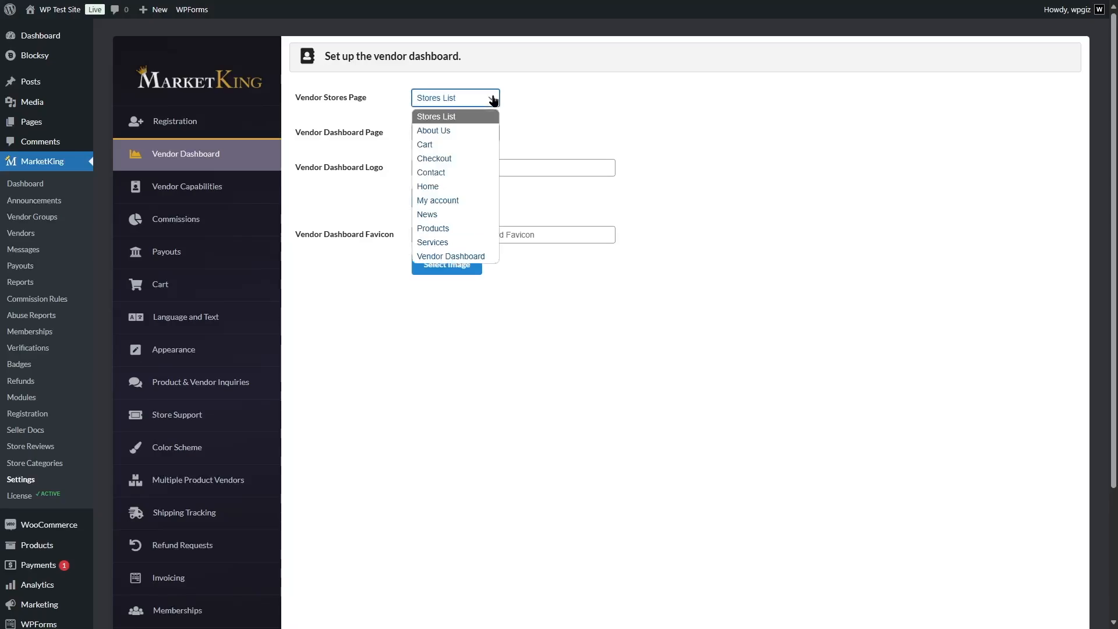
{"action": "left_click", "coordinate": [434, 118]}
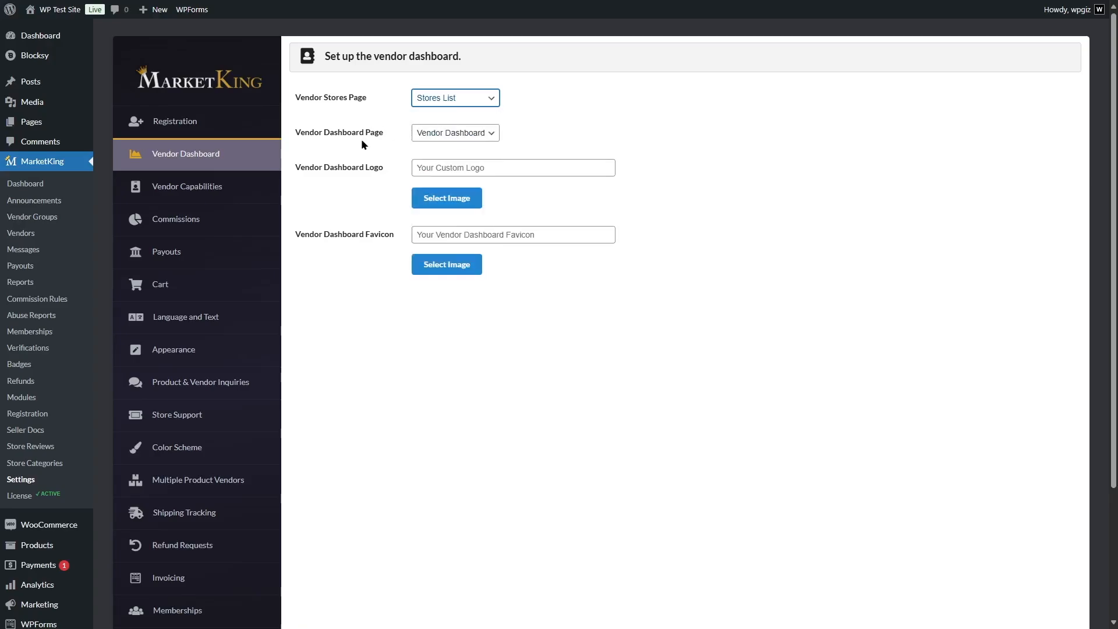
{"action": "left_click", "coordinate": [466, 134]}
{"action": "left_click", "coordinate": [444, 293]}
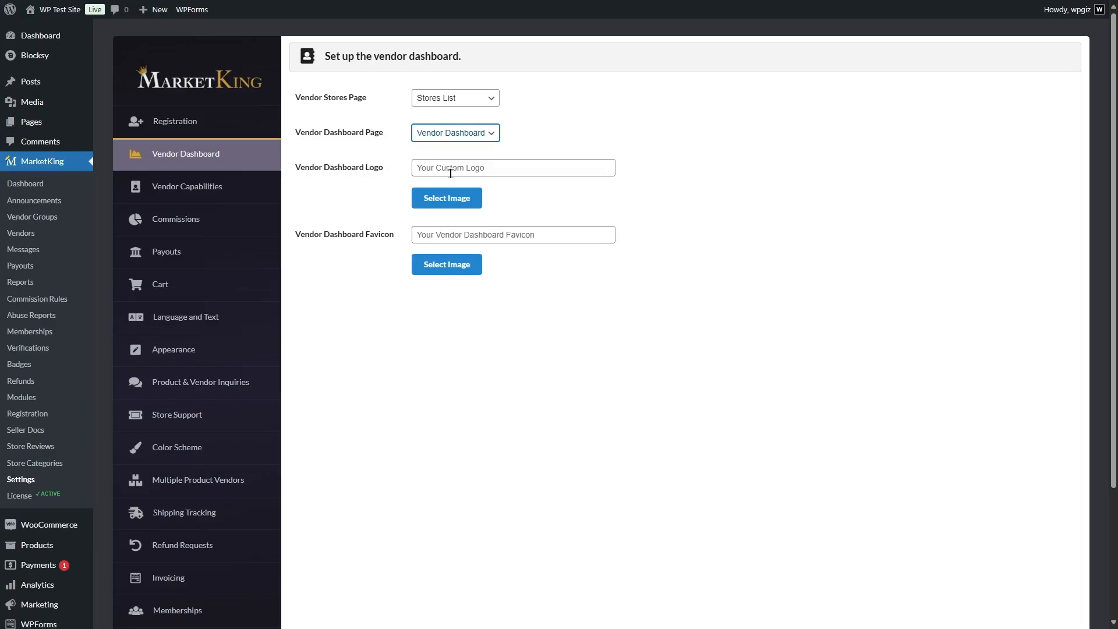
View the upload and media library options for the vendor dashboard logo without choosing an image
{"action": "left_click", "coordinate": [441, 198]}
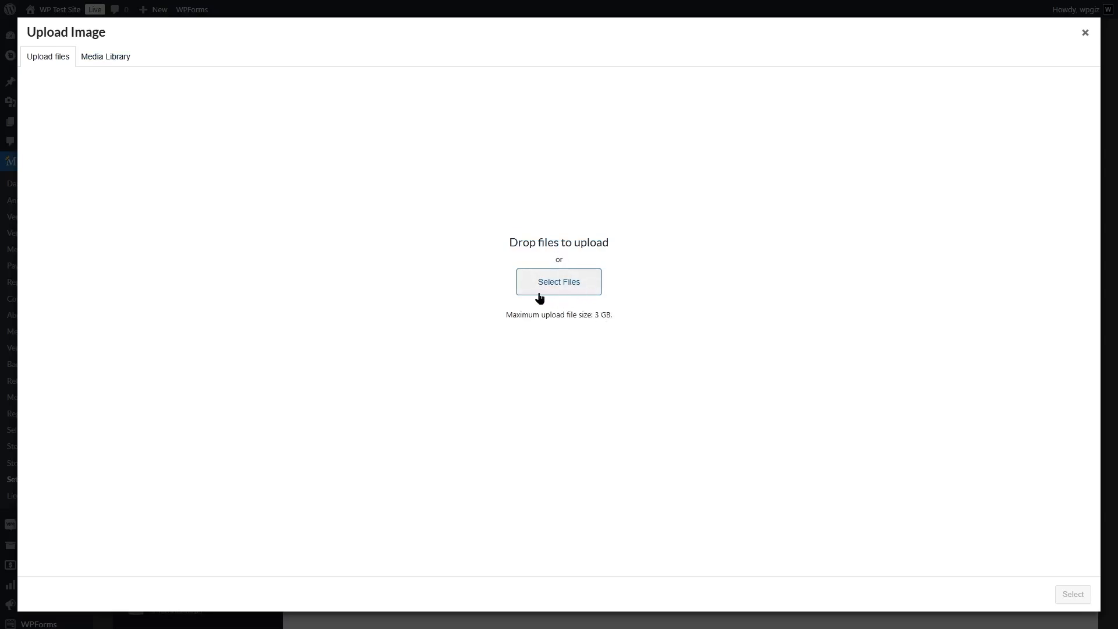
{"action": "left_click", "coordinate": [123, 56]}
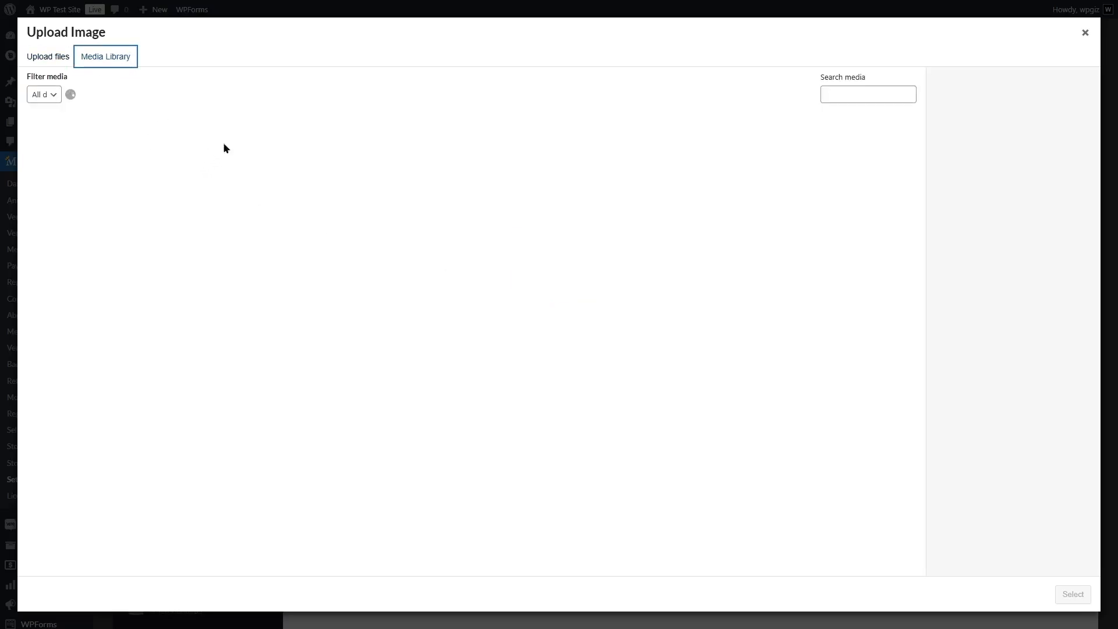
{"action": "left_click", "coordinate": [1084, 33]}
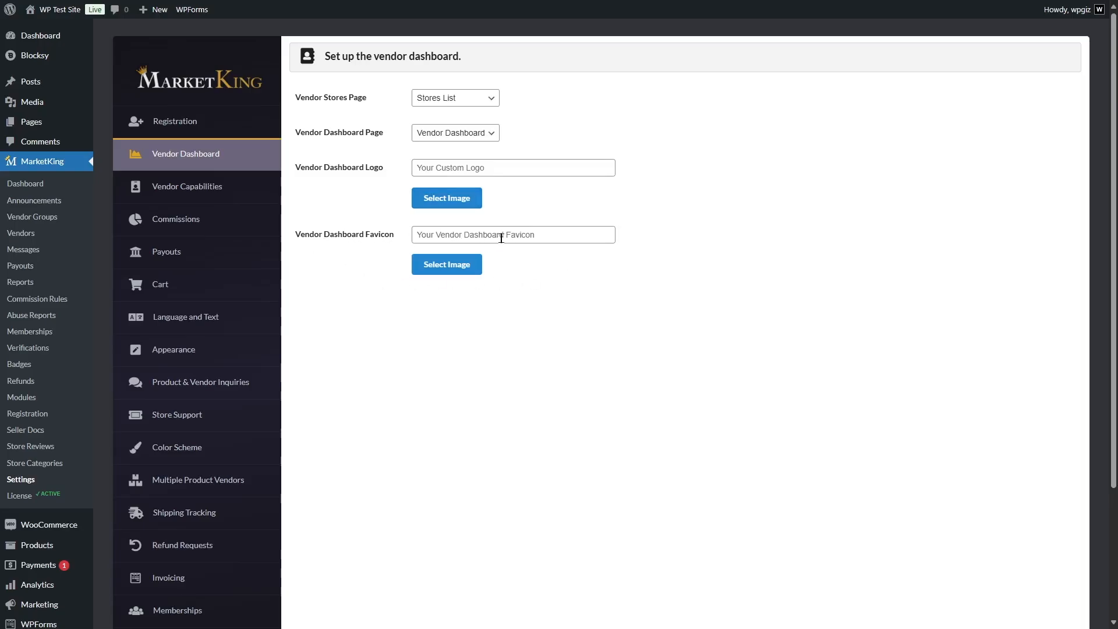
In the vendor capabilities, toggle direct product publishing on and back off, and set the store categories to Multiple Categories
{"action": "left_click", "coordinate": [165, 195]}
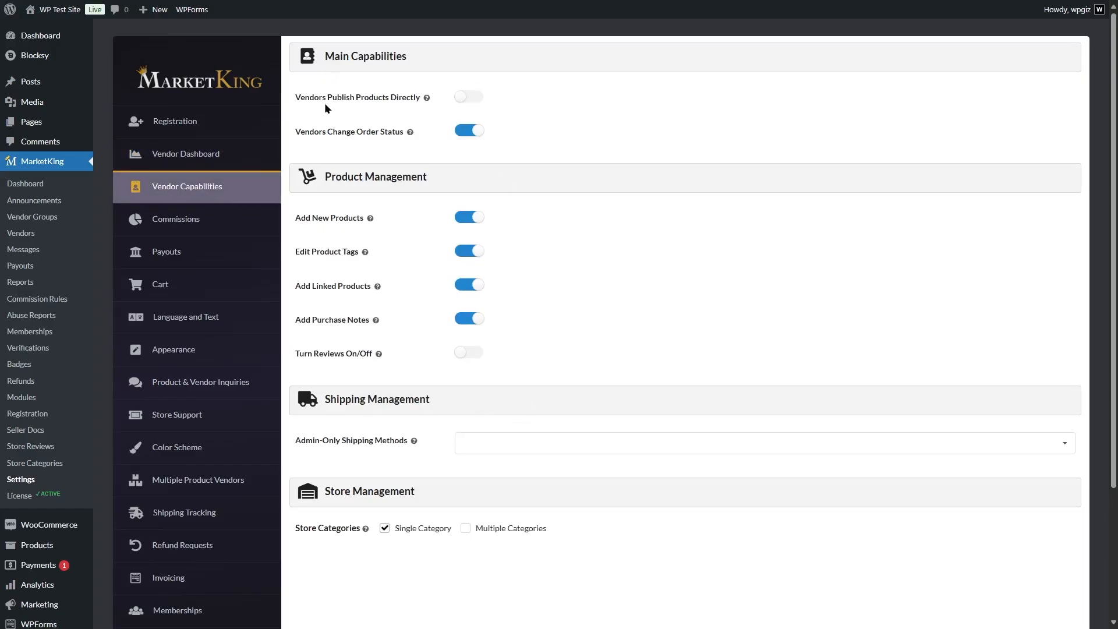
{"action": "left_click", "coordinate": [469, 99]}
{"action": "left_click", "coordinate": [469, 98]}
{"action": "mouse_move", "coordinate": [411, 134]}
{"action": "left_click", "coordinate": [504, 530]}
Examine the shipping fee recipient, tax fee recipient and COD order options in the commission settings
{"action": "left_click", "coordinate": [255, 225]}
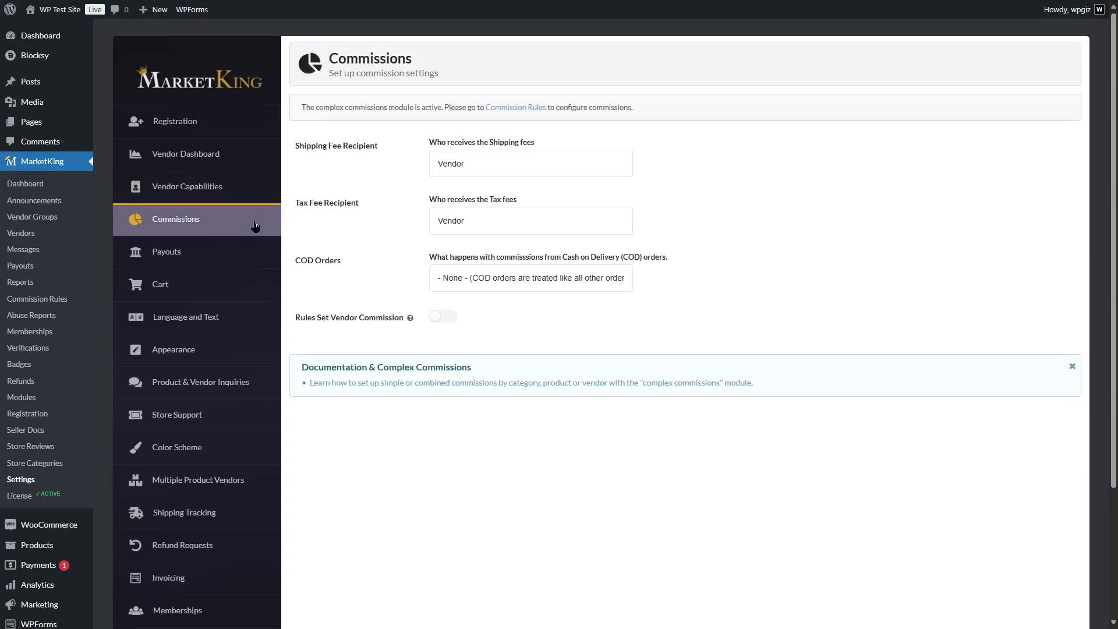
{"action": "left_click", "coordinate": [479, 165]}
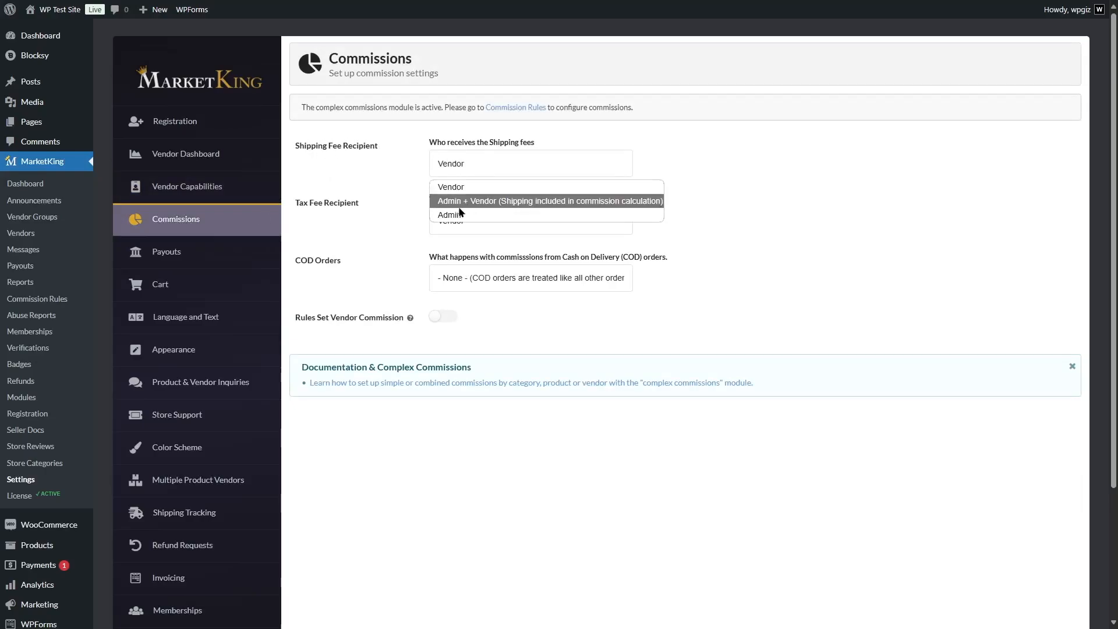
{"action": "left_click", "coordinate": [789, 209]}
{"action": "left_click", "coordinate": [488, 225]}
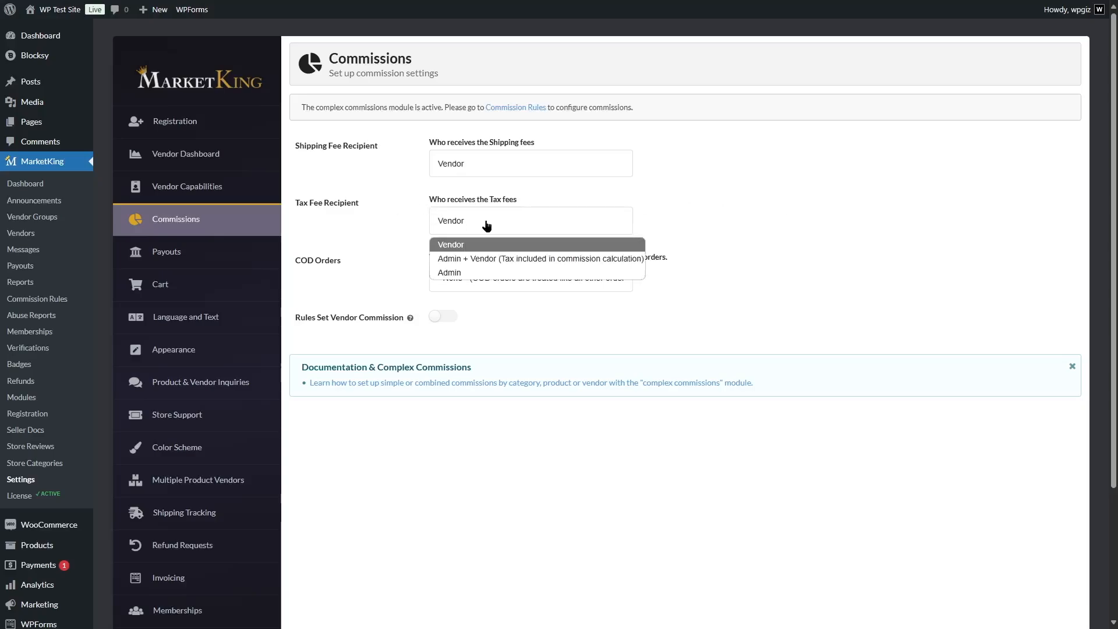
{"action": "left_click", "coordinate": [818, 258]}
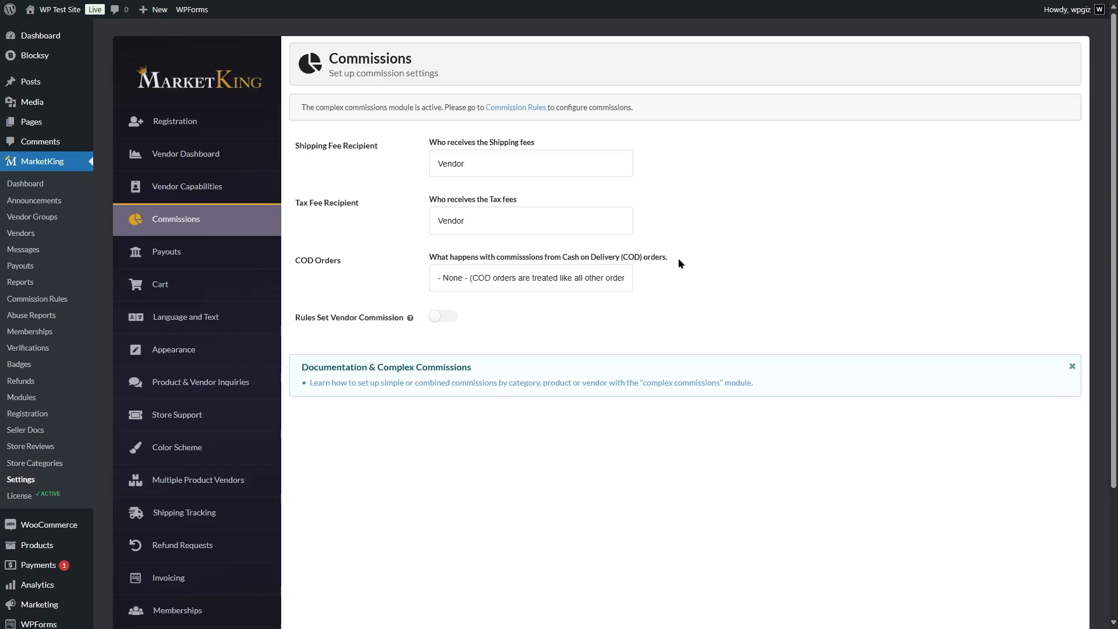
{"action": "left_click", "coordinate": [588, 283]}
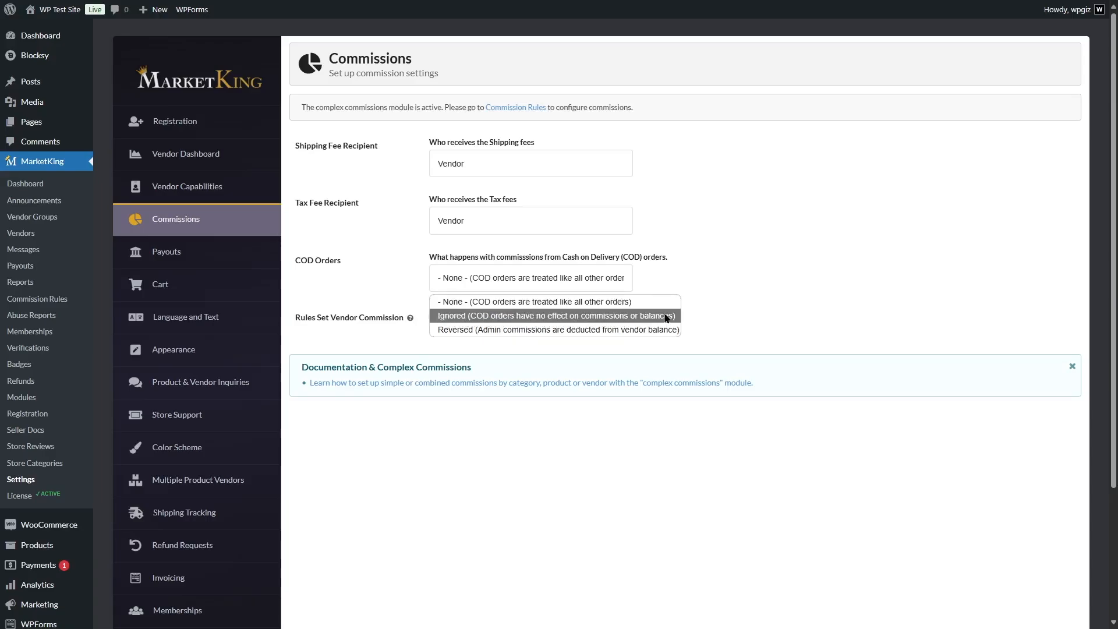
{"action": "left_click", "coordinate": [706, 254]}
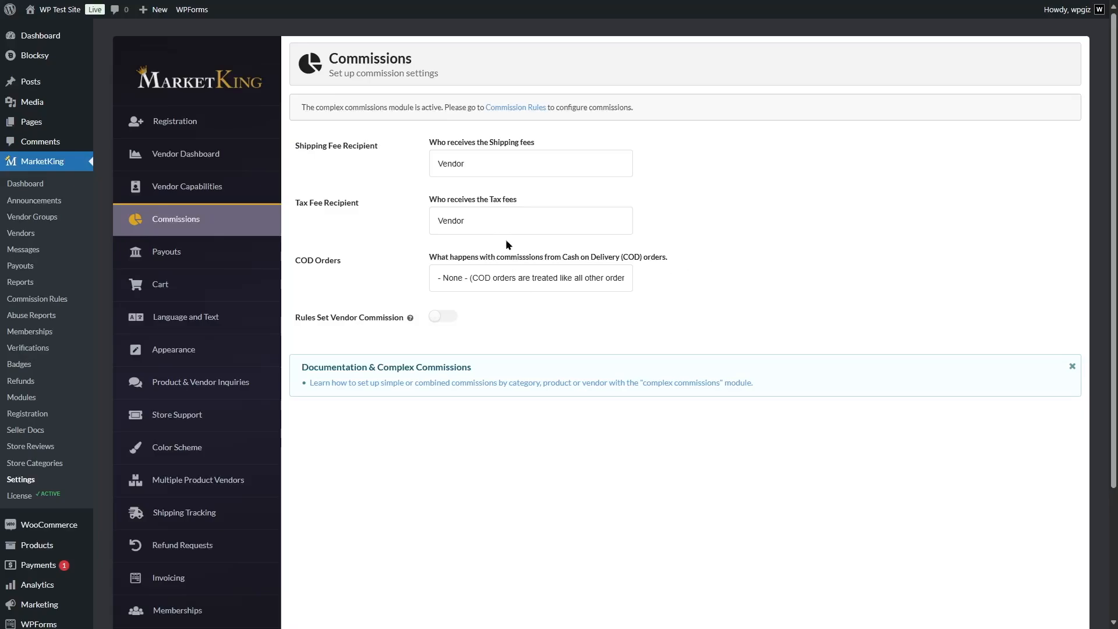
Review the payout methods, the minimum withdrawal threshold, the cart display template and the list of remaining MarketKing settings sections
{"action": "left_click", "coordinate": [163, 252]}
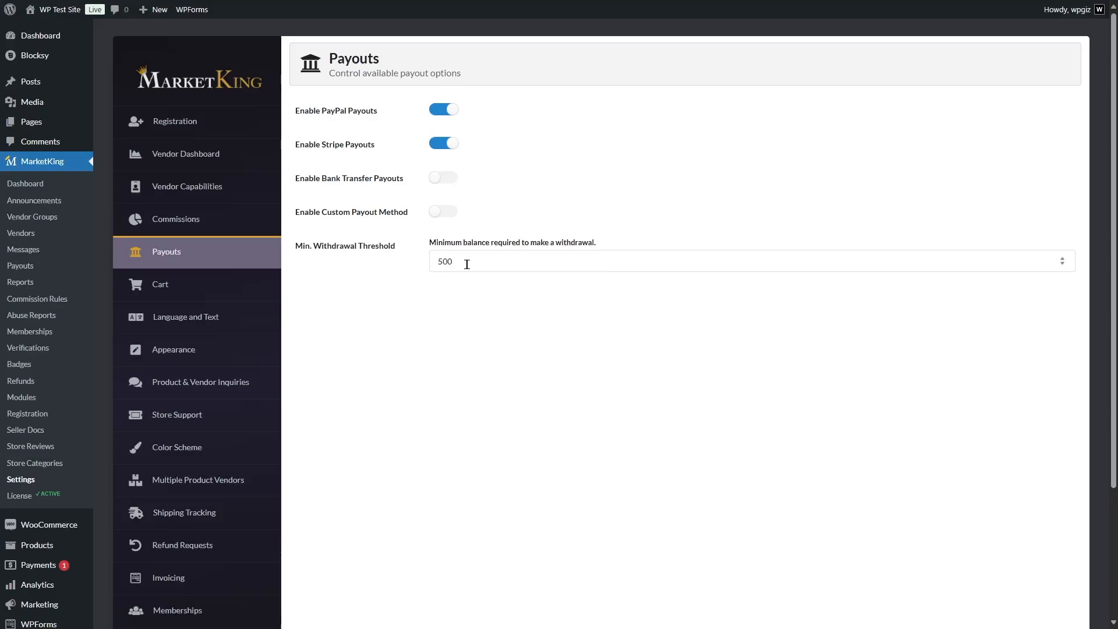
{"action": "left_click", "coordinate": [224, 288]}
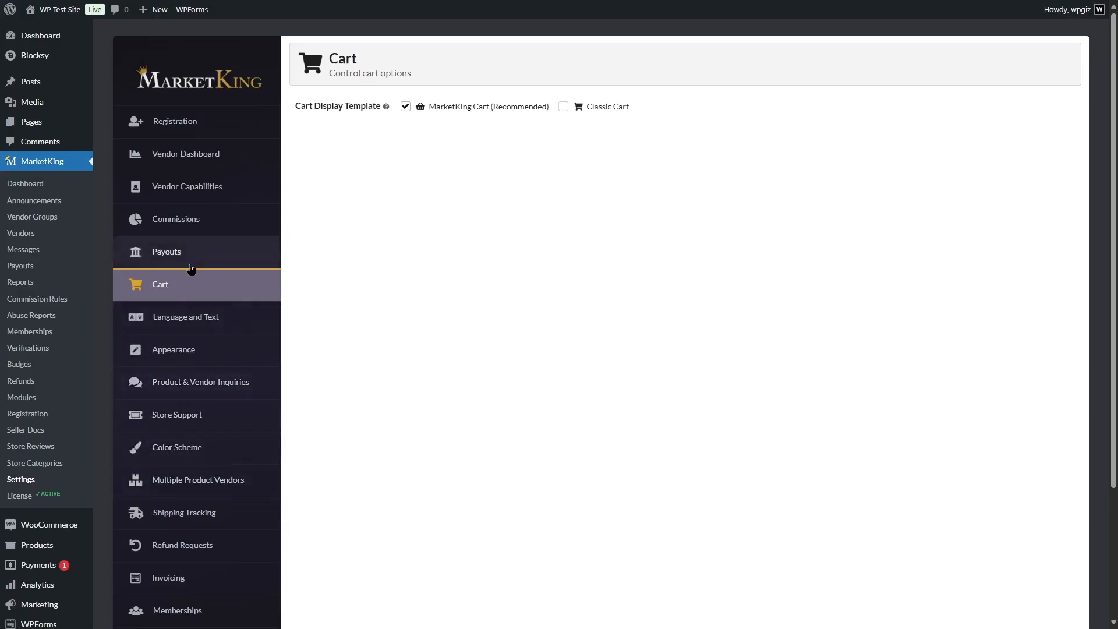
{"action": "scroll", "coordinate": [230, 564], "scroll_direction": "down", "scroll_amount": 2}
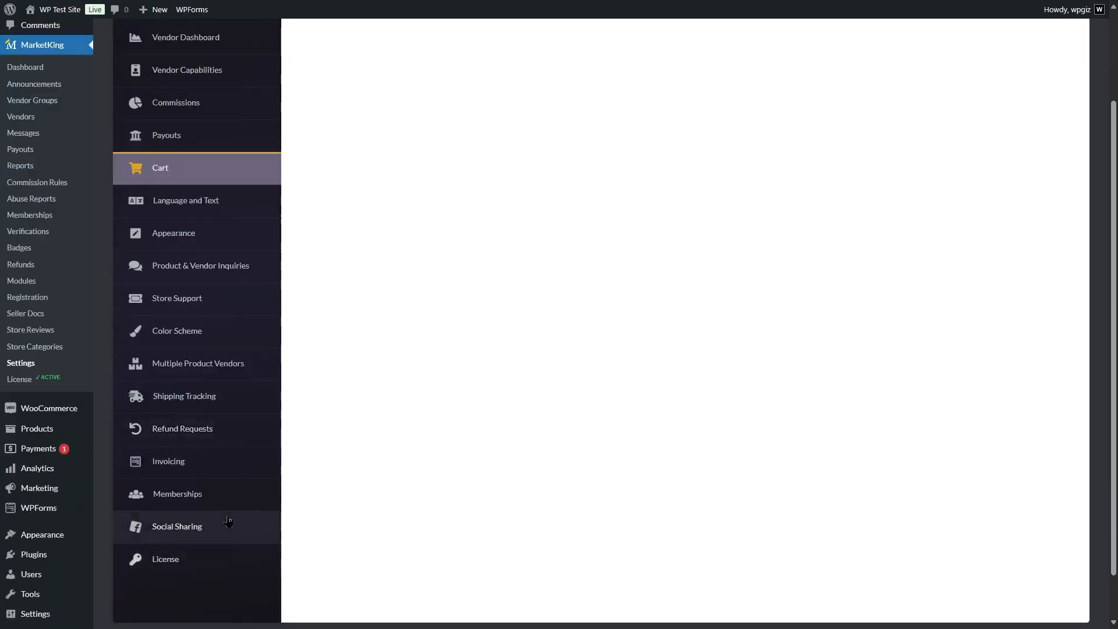
{"action": "scroll", "coordinate": [227, 314], "scroll_direction": "up", "scroll_amount": 2}
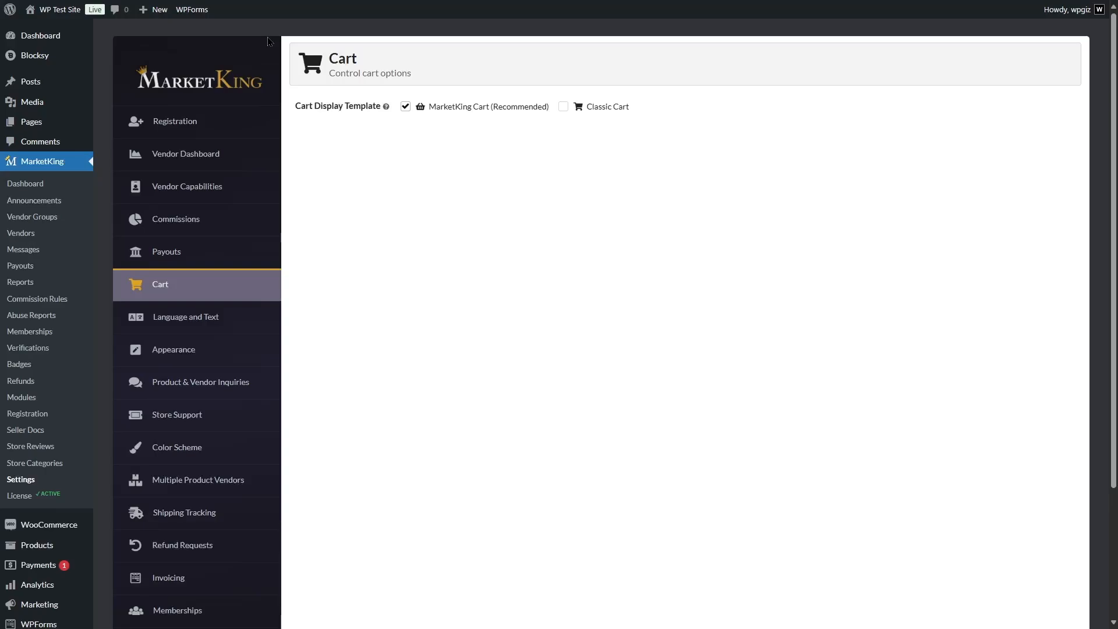
Start a new MarketKing vendor group and title it Premium Vendor
{"action": "left_click", "coordinate": [56, 218]}
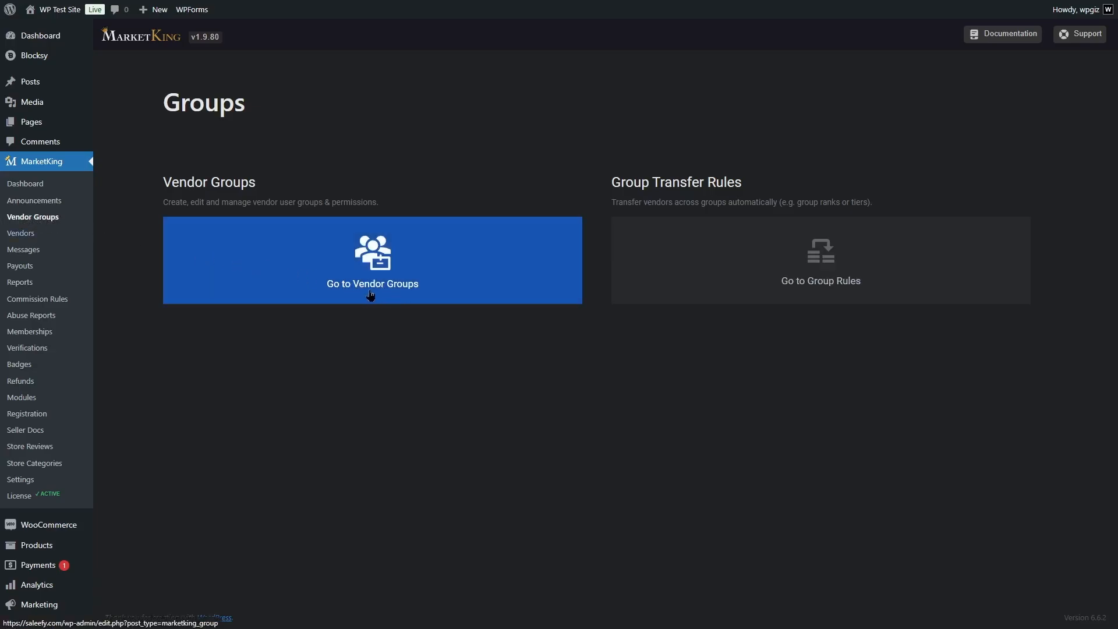
{"action": "left_click", "coordinate": [389, 293]}
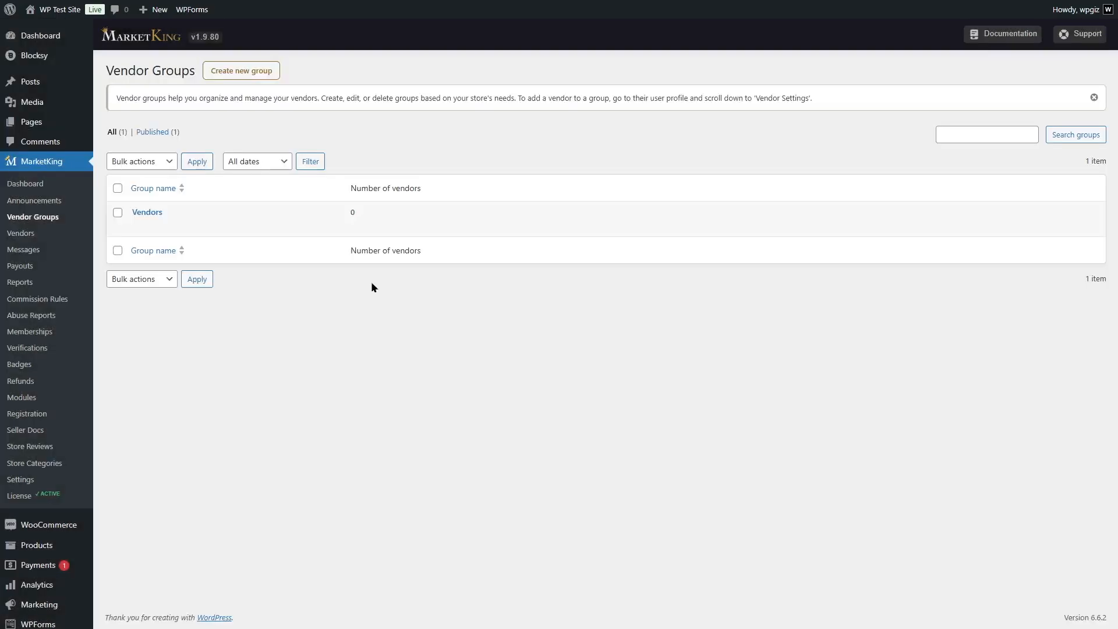
{"action": "left_click", "coordinate": [241, 70]}
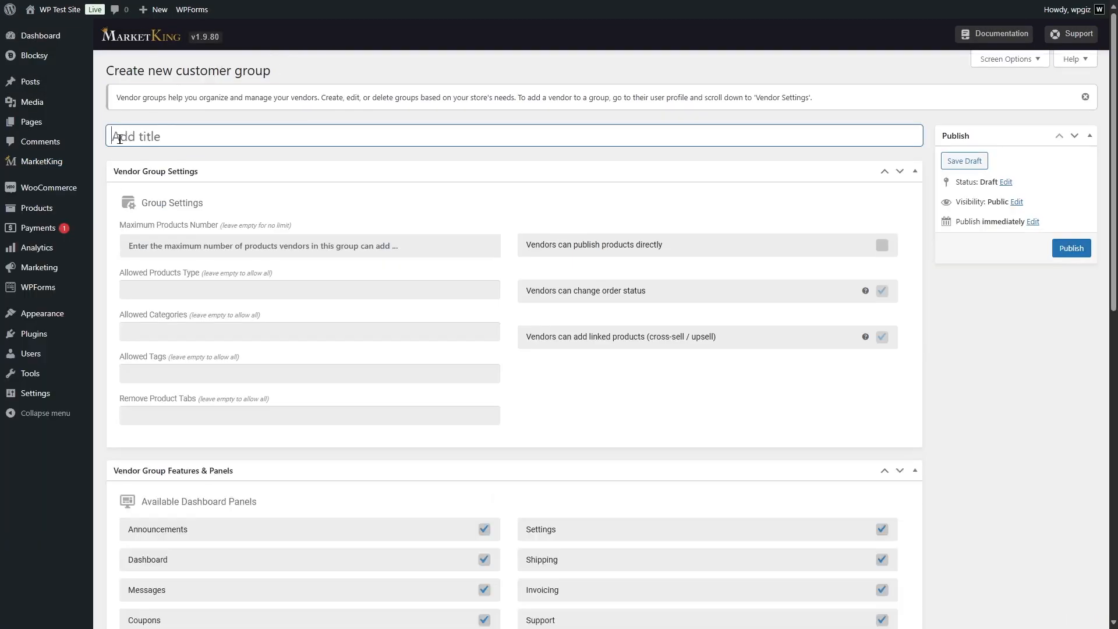
{"action": "type", "text": "Premium Vendor"}
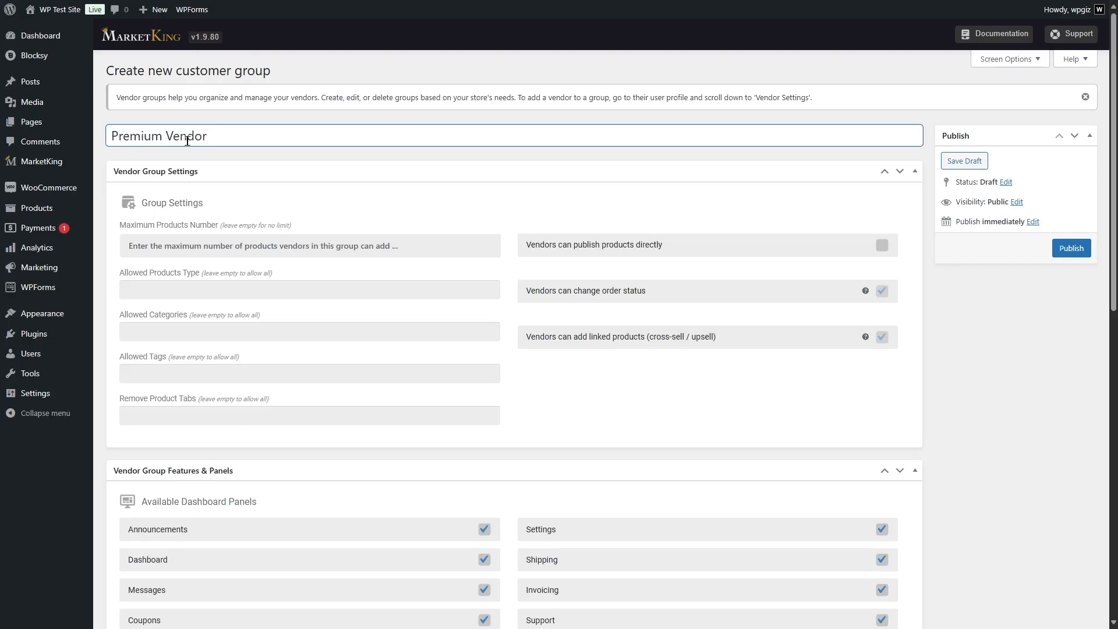
Review the group's dashboard panels, allow its vendors to publish products directly, and publish the Premium Vendor group
{"action": "scroll", "coordinate": [536, 244], "scroll_direction": "down", "scroll_amount": 3}
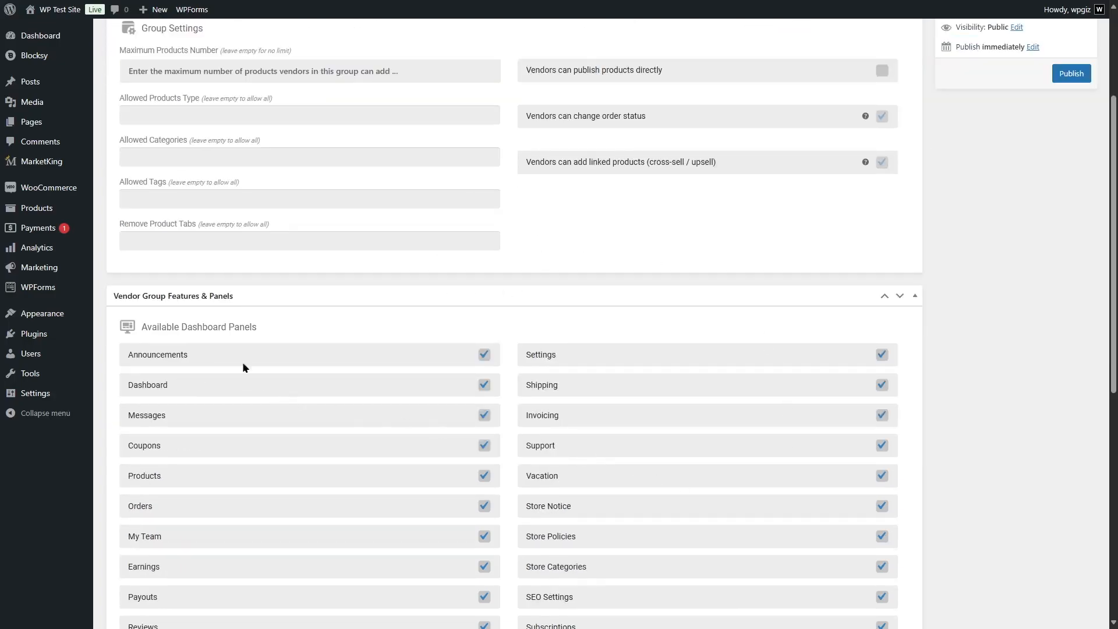
{"action": "scroll", "coordinate": [197, 390], "scroll_direction": "down", "scroll_amount": 2}
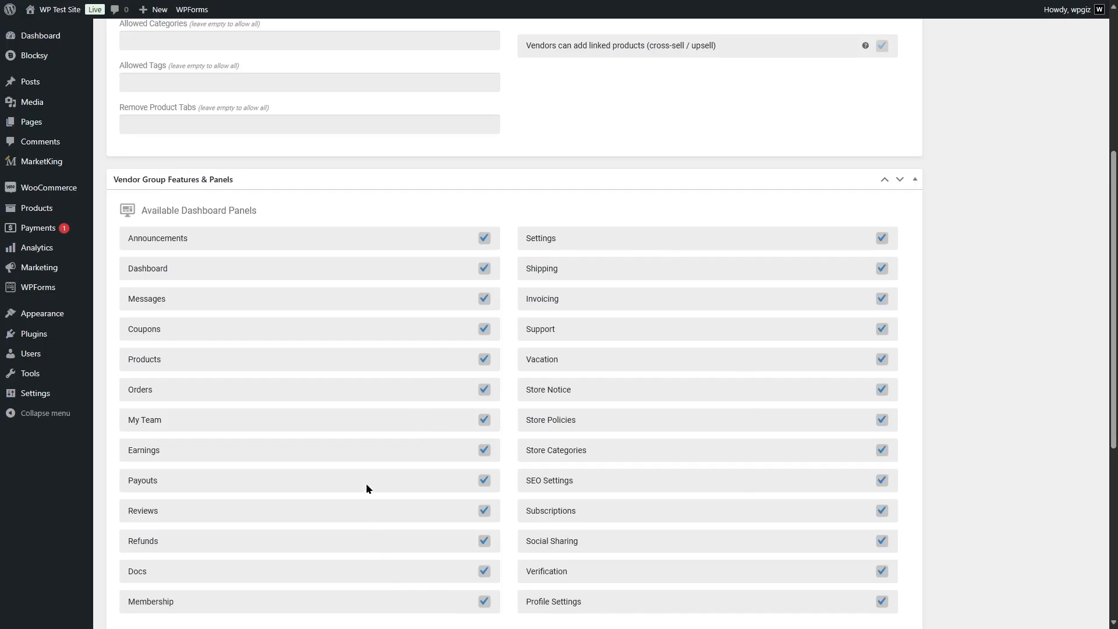
{"action": "scroll", "coordinate": [582, 372], "scroll_direction": "up", "scroll_amount": 5}
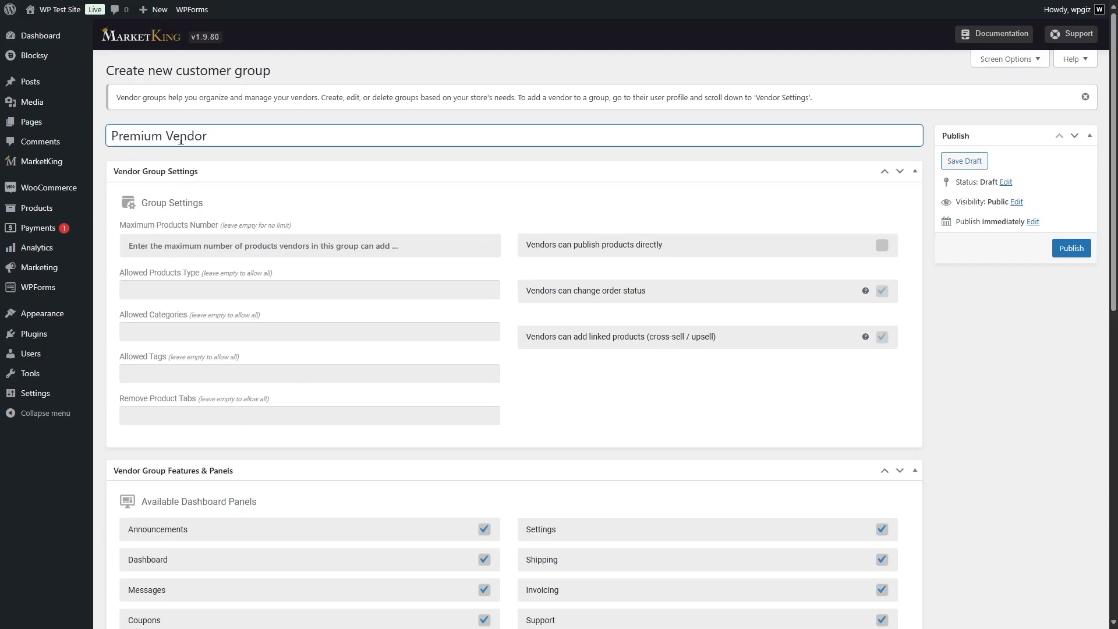
{"action": "scroll", "coordinate": [577, 438], "scroll_direction": "down", "scroll_amount": 3}
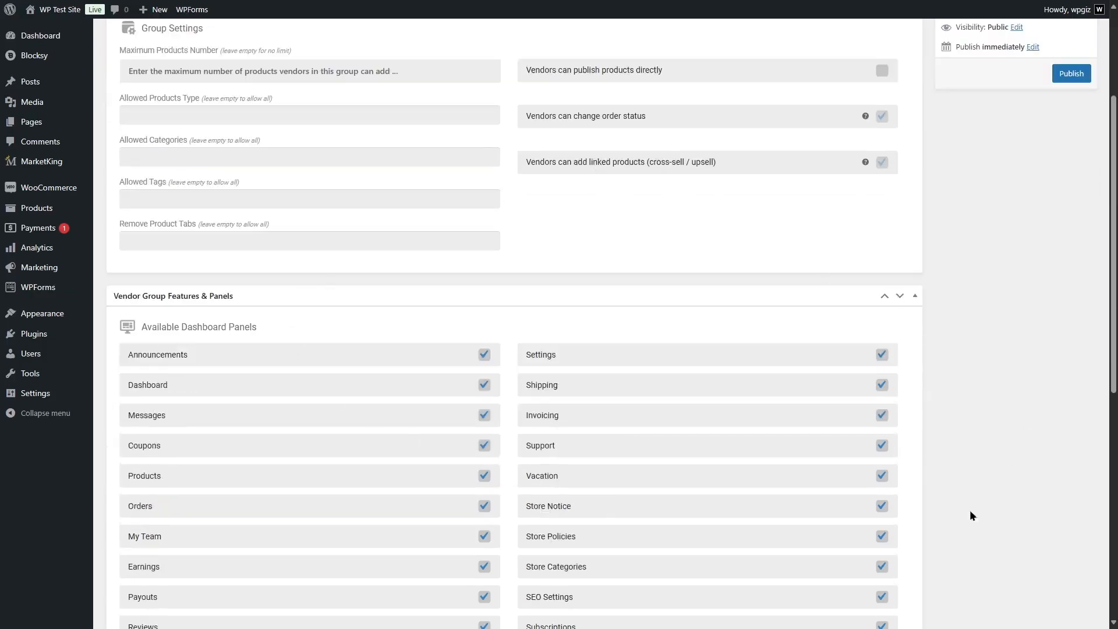
{"action": "scroll", "coordinate": [656, 414], "scroll_direction": "up", "scroll_amount": 3}
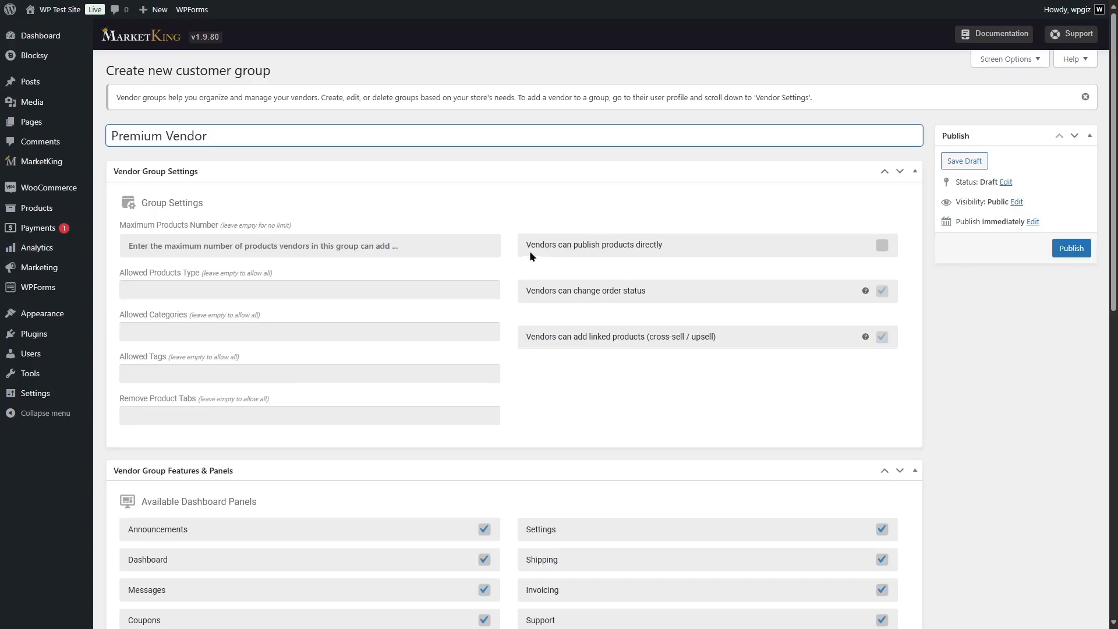
{"action": "left_click", "coordinate": [882, 245]}
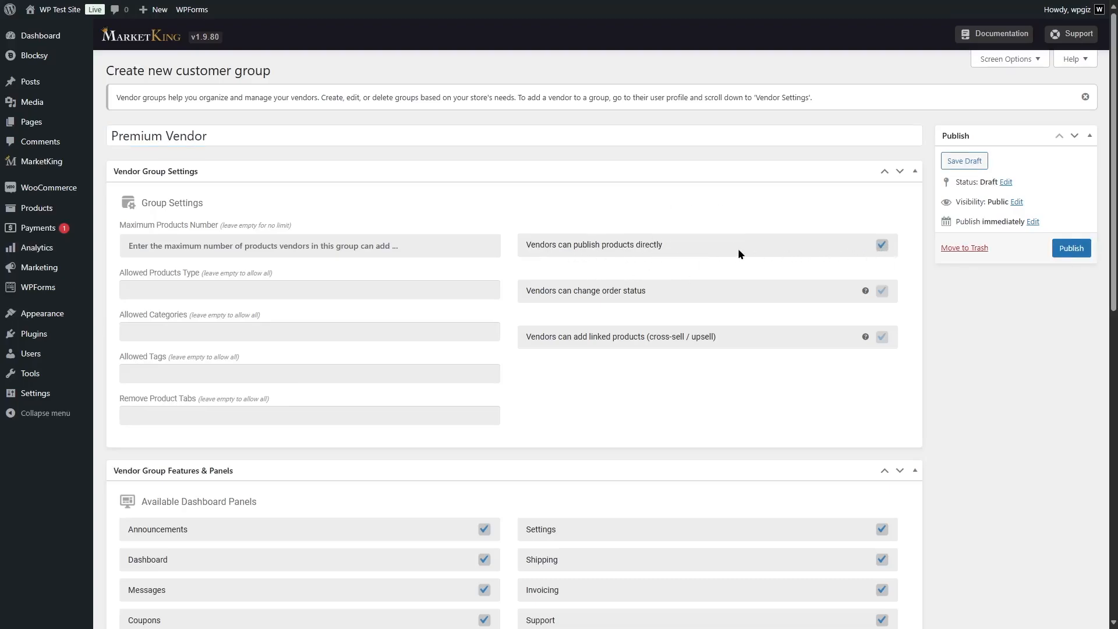
{"action": "left_click", "coordinate": [1081, 251]}
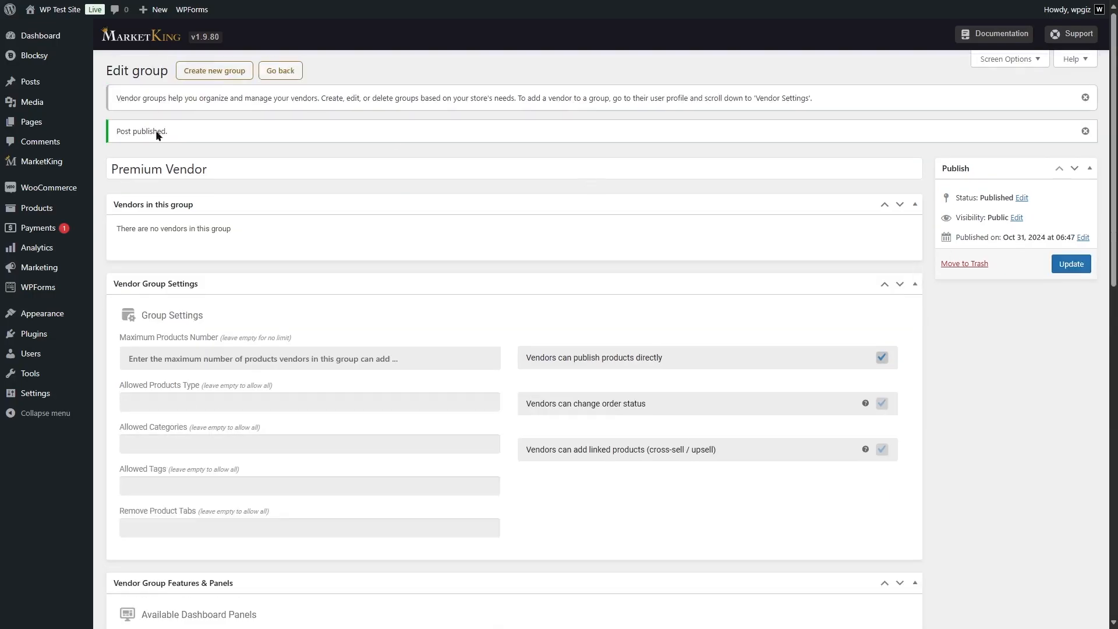
Look at the group transfer rules and the options for creating a new rule
{"action": "left_click", "coordinate": [295, 69]}
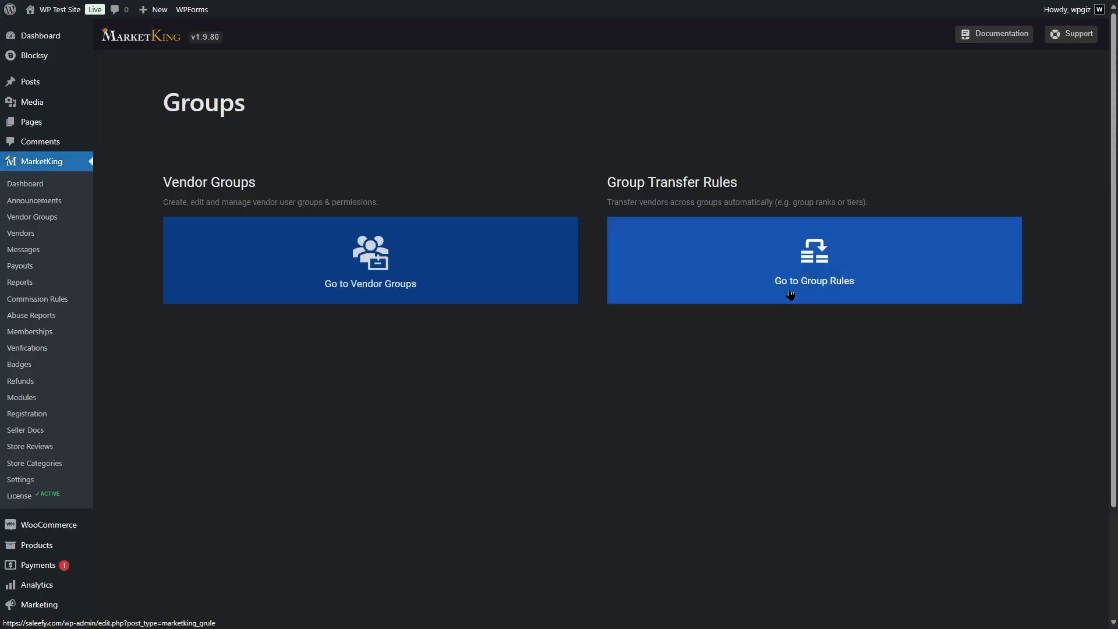
{"action": "left_click", "coordinate": [790, 294]}
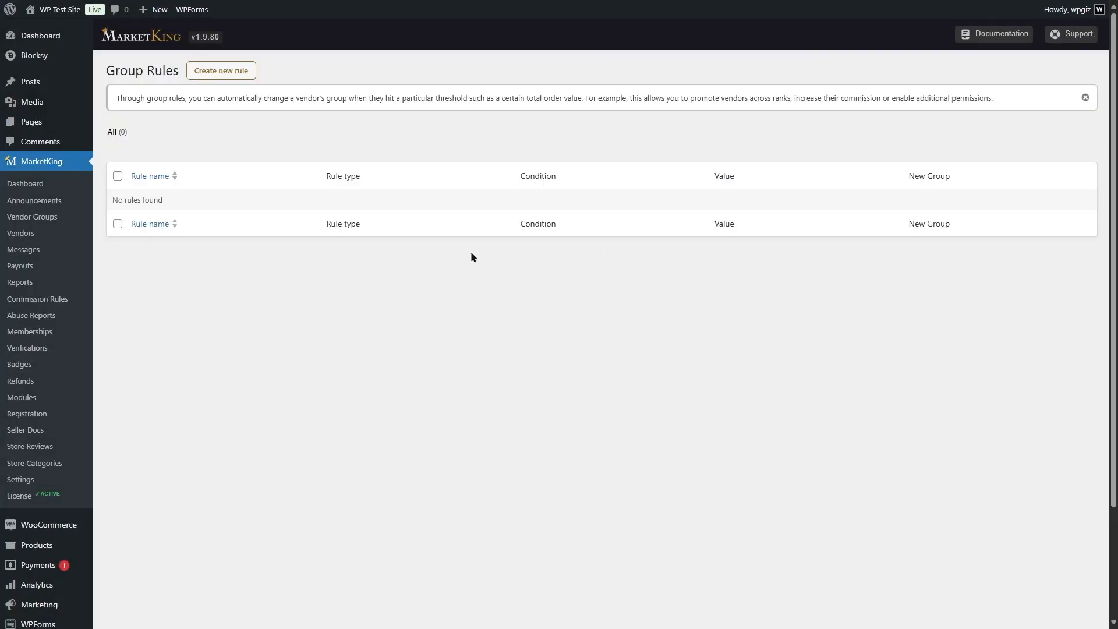
{"action": "left_click", "coordinate": [218, 72]}
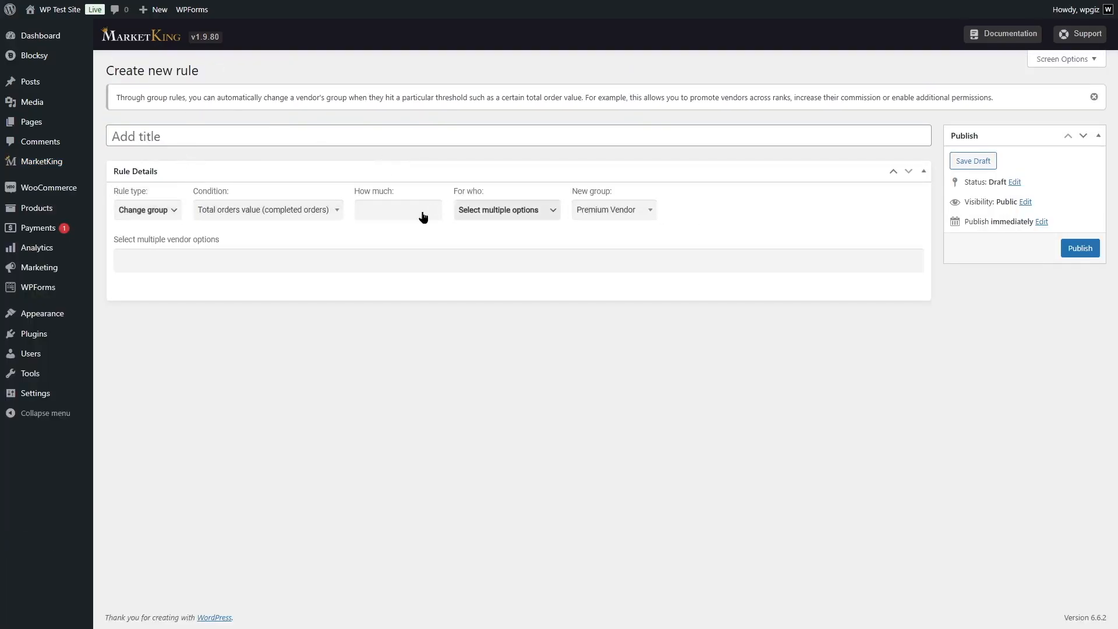
Start a new MarketKing vendor account and fill in the username, email, first and last name, and account password, confirming the weak password
{"action": "left_click", "coordinate": [47, 161]}
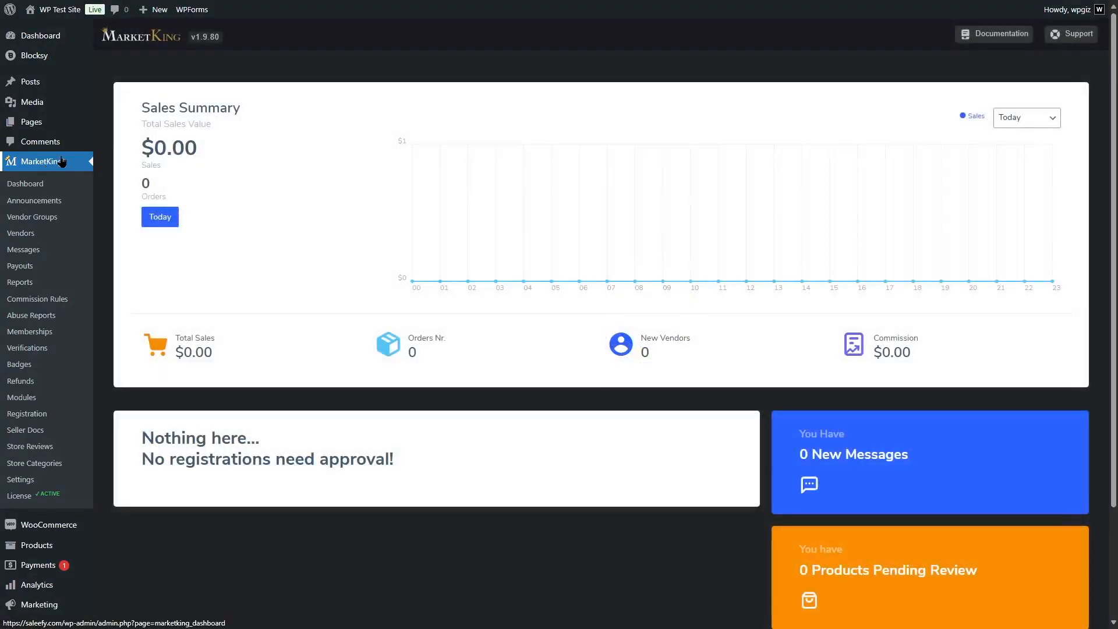
{"action": "left_click", "coordinate": [51, 234]}
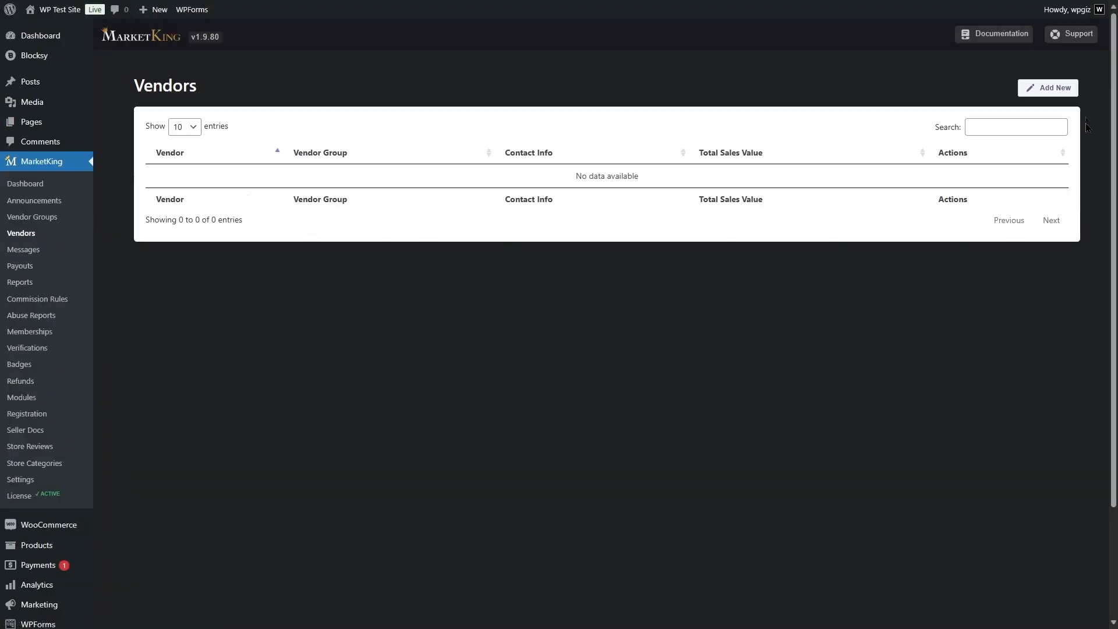
{"action": "left_click", "coordinate": [1048, 88]}
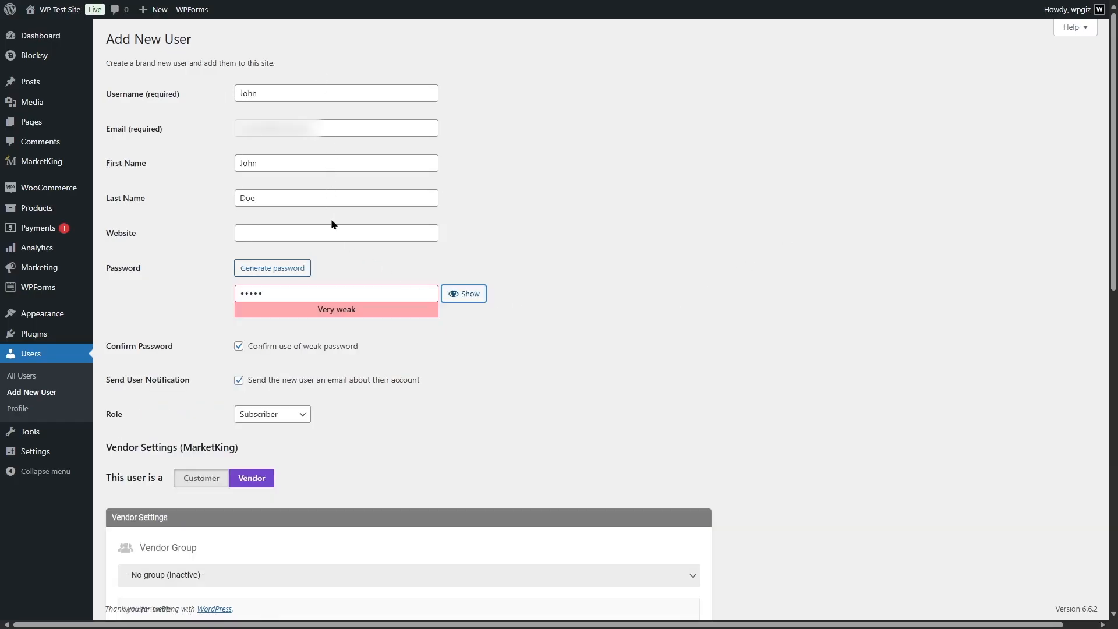
Set the new user's role to Vendor and assign the account to the Vendors group
{"action": "scroll", "coordinate": [330, 217], "scroll_direction": "down", "scroll_amount": 2}
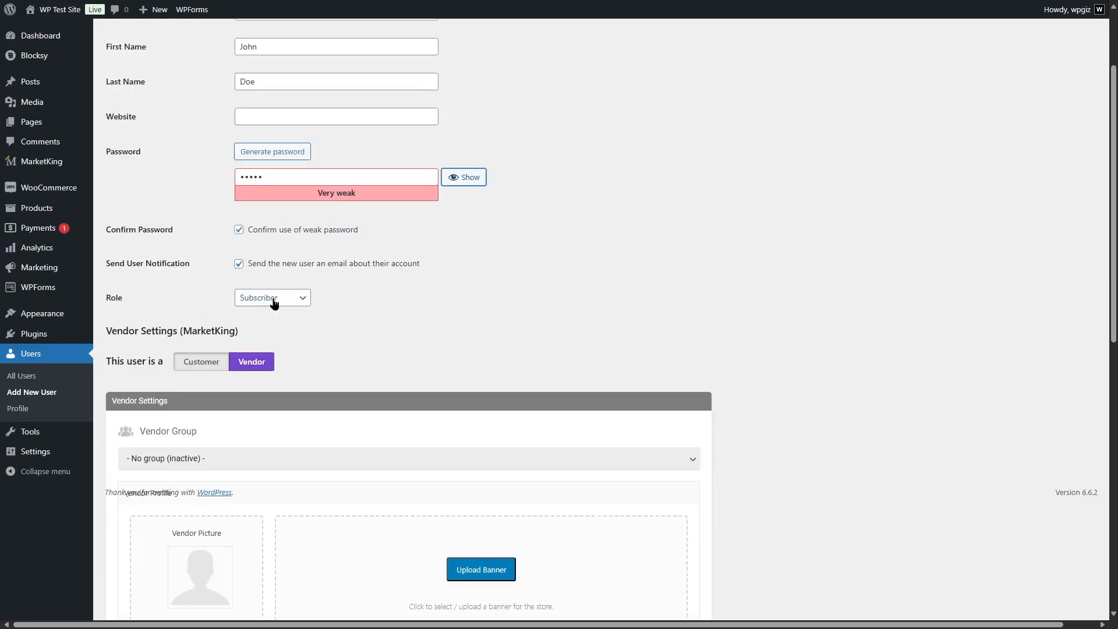
{"action": "left_click", "coordinate": [275, 298]}
{"action": "left_click", "coordinate": [256, 349]}
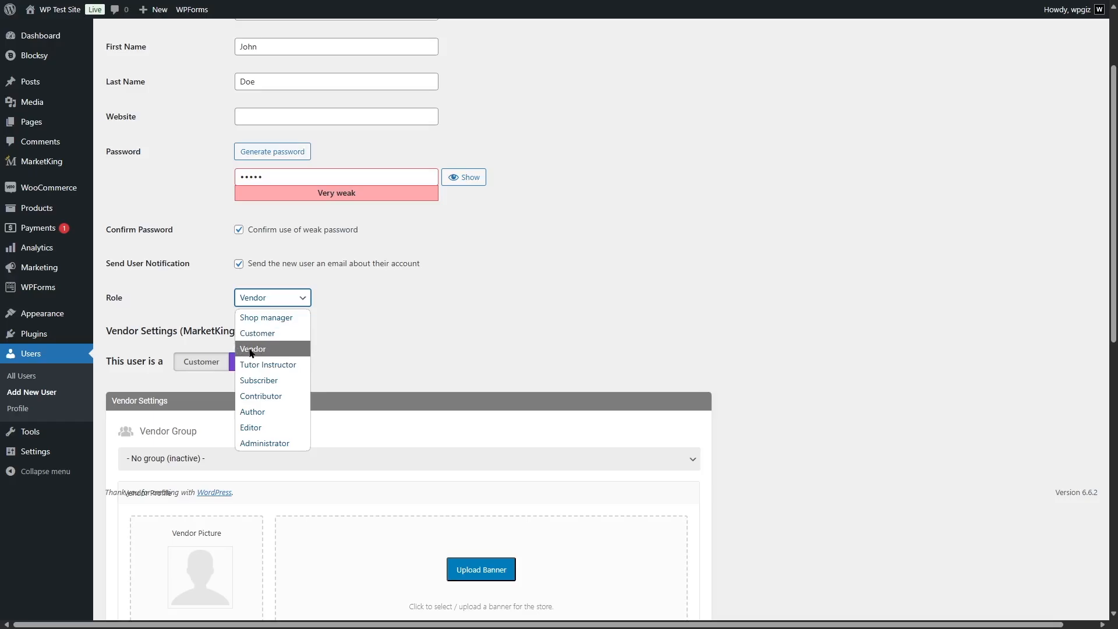
{"action": "left_click", "coordinate": [254, 349]}
{"action": "scroll", "coordinate": [205, 312], "scroll_direction": "down", "scroll_amount": 2}
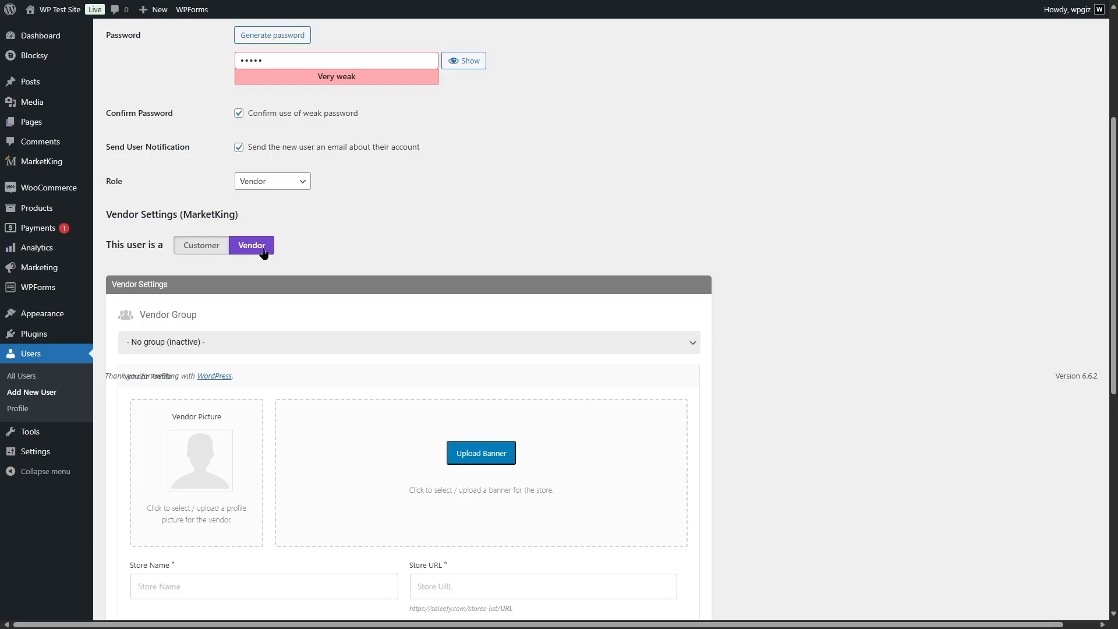
{"action": "scroll", "coordinate": [400, 285], "scroll_direction": "up", "scroll_amount": 2}
{"action": "scroll", "coordinate": [401, 285], "scroll_direction": "down", "scroll_amount": 3}
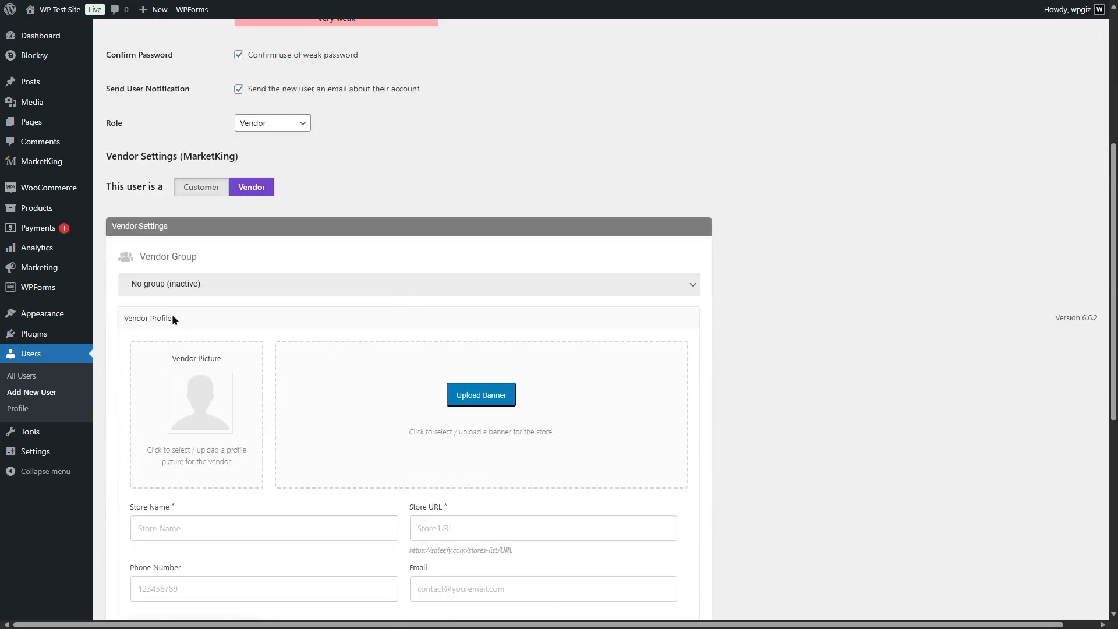
{"action": "left_click", "coordinate": [145, 286]}
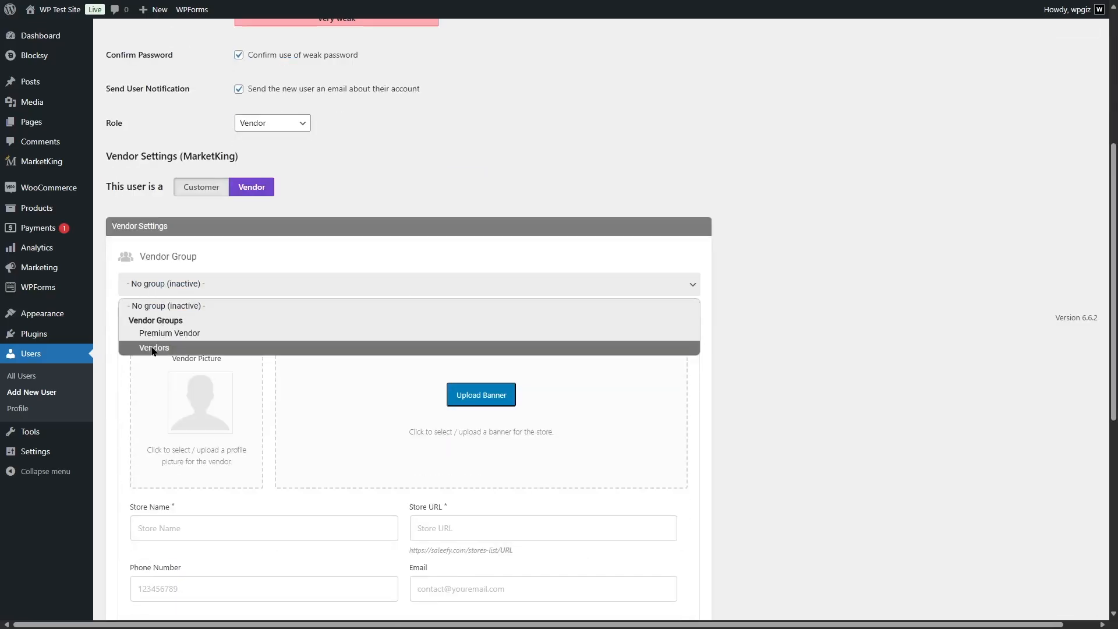
{"action": "left_click", "coordinate": [152, 348]}
Complete the vendor profile with a picture and banner, Strong as store name and URL, a phone number and a contact email
{"action": "scroll", "coordinate": [156, 298], "scroll_direction": "down", "scroll_amount": 1}
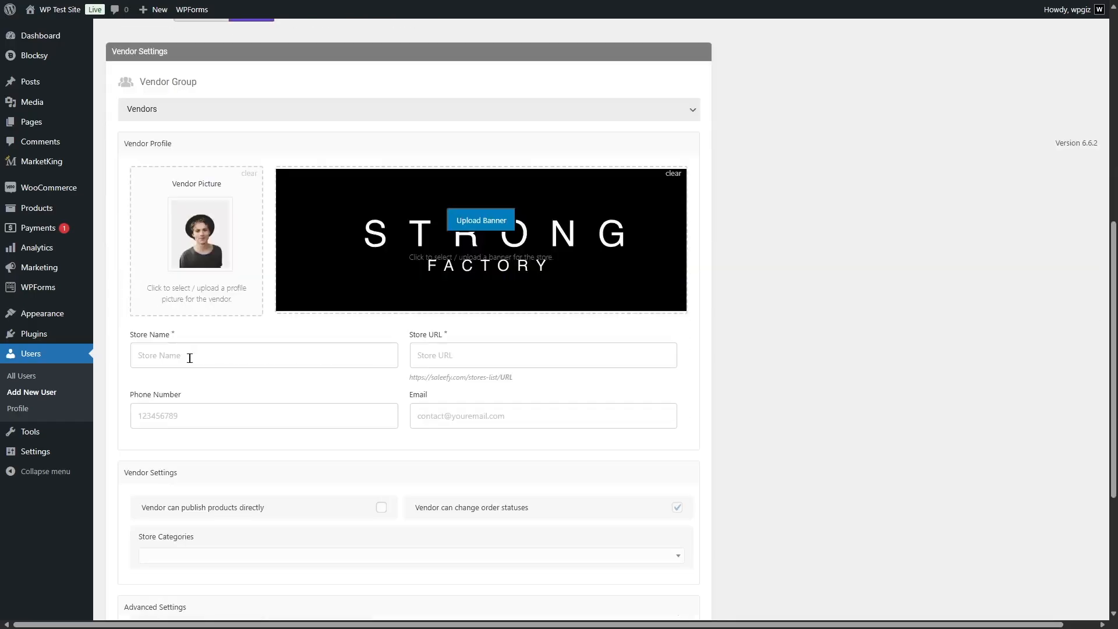
{"action": "left_click", "coordinate": [146, 357]}
{"action": "left_click", "coordinate": [187, 415]}
{"action": "left_click", "coordinate": [488, 416]}
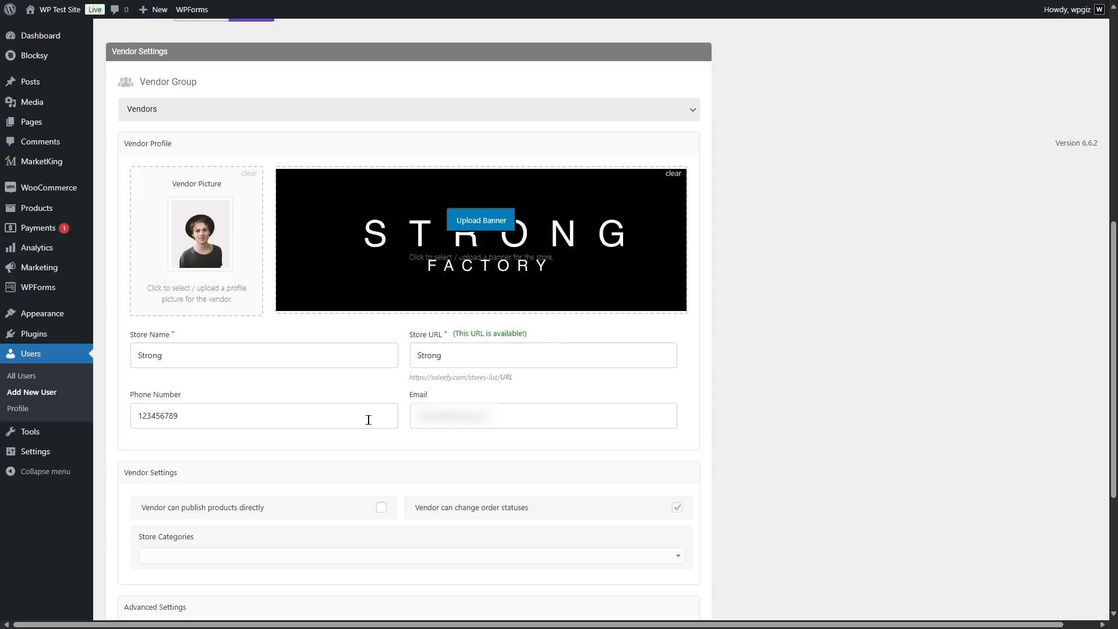
Review the vendor's remaining settings and the available vendor groups, keeping Vendors as the group
{"action": "scroll", "coordinate": [361, 433], "scroll_direction": "down", "scroll_amount": 3}
{"action": "scroll", "coordinate": [361, 432], "scroll_direction": "up", "scroll_amount": 3}
{"action": "scroll", "coordinate": [432, 375], "scroll_direction": "down", "scroll_amount": 2}
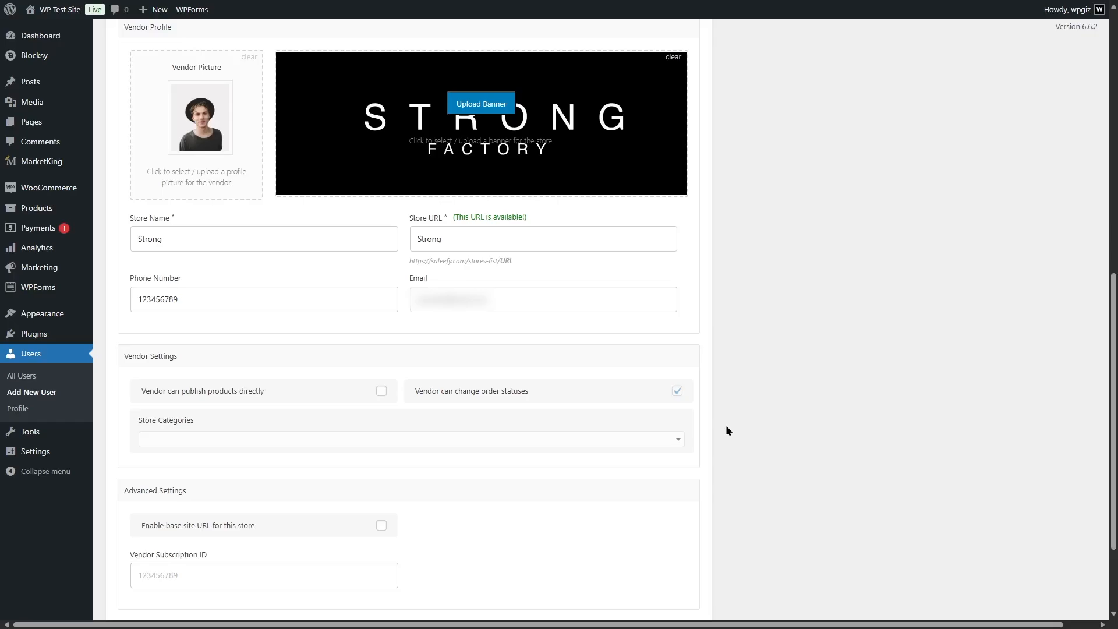
{"action": "scroll", "coordinate": [726, 427], "scroll_direction": "up", "scroll_amount": 2}
{"action": "left_click", "coordinate": [222, 116]}
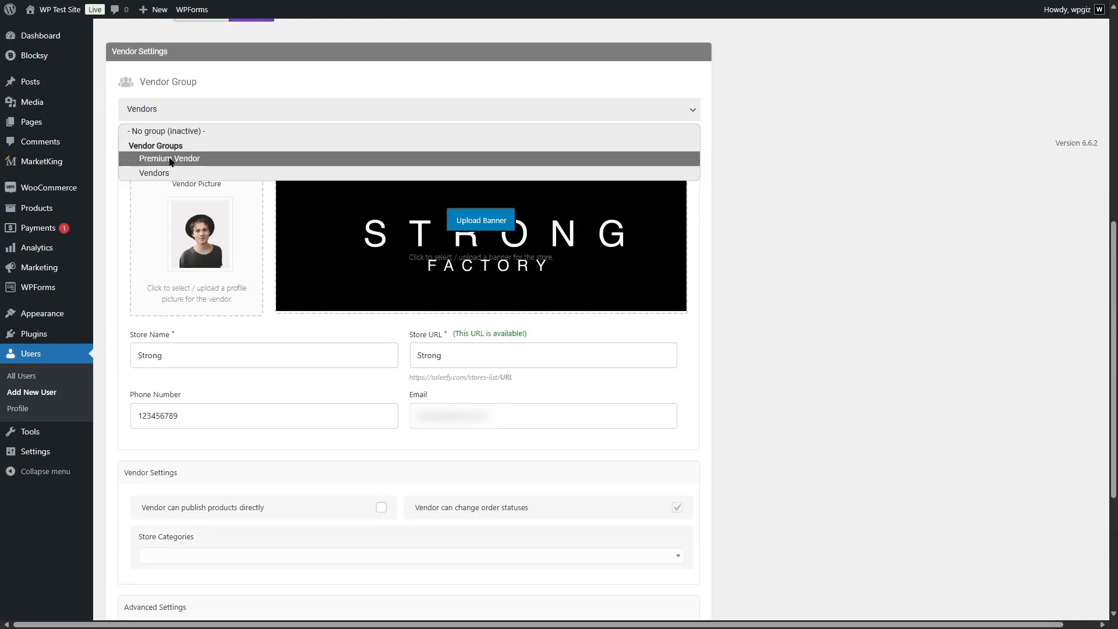
{"action": "left_click", "coordinate": [155, 173]}
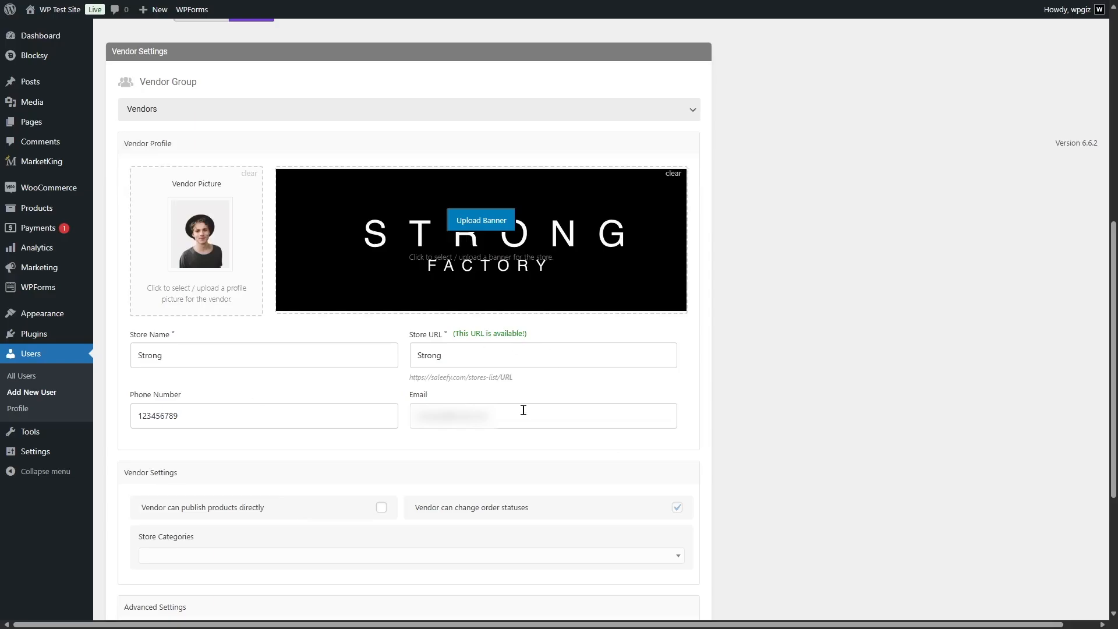
Allow the vendor to publish products directly and create the user account
{"action": "scroll", "coordinate": [542, 424], "scroll_direction": "down", "scroll_amount": 2}
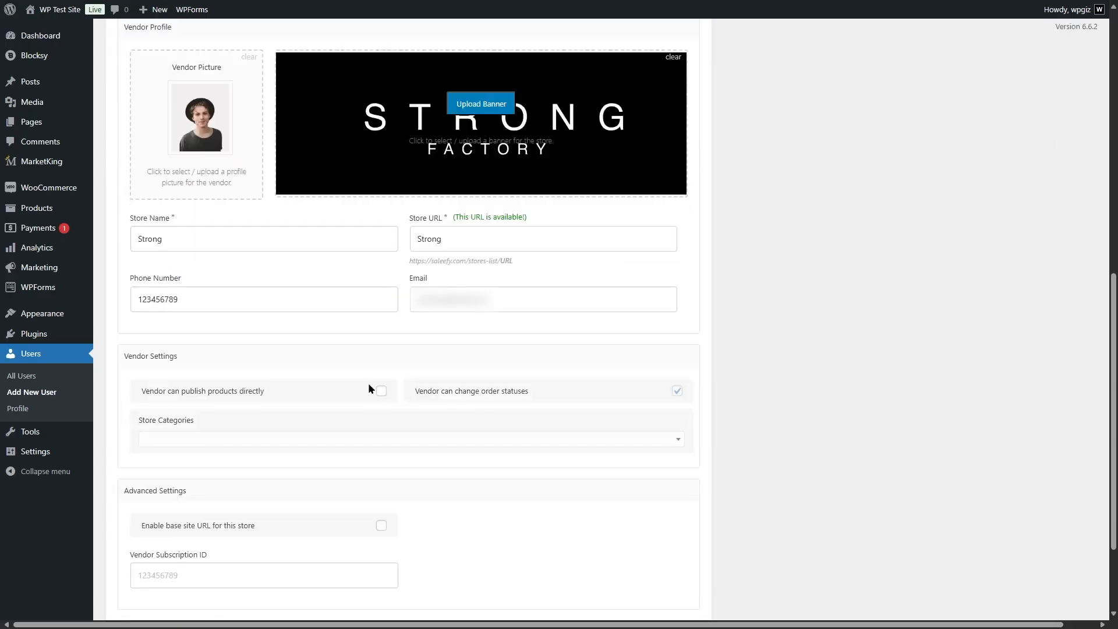
{"action": "left_click", "coordinate": [382, 391]}
{"action": "left_click", "coordinate": [670, 440]}
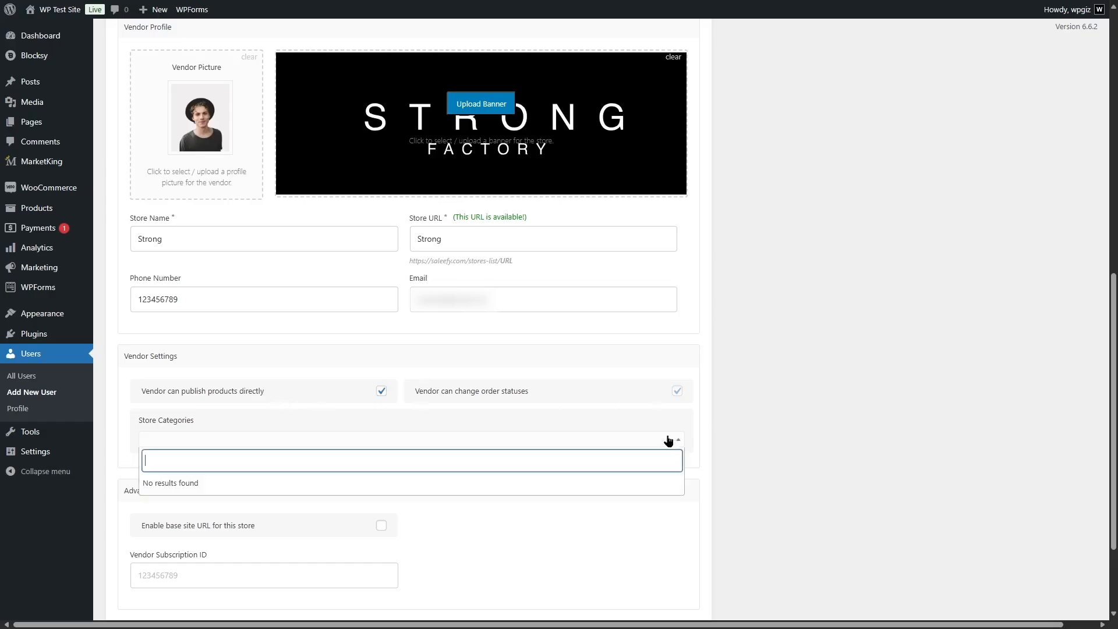
{"action": "left_click", "coordinate": [879, 463]}
{"action": "scroll", "coordinate": [740, 436], "scroll_direction": "down", "scroll_amount": 3}
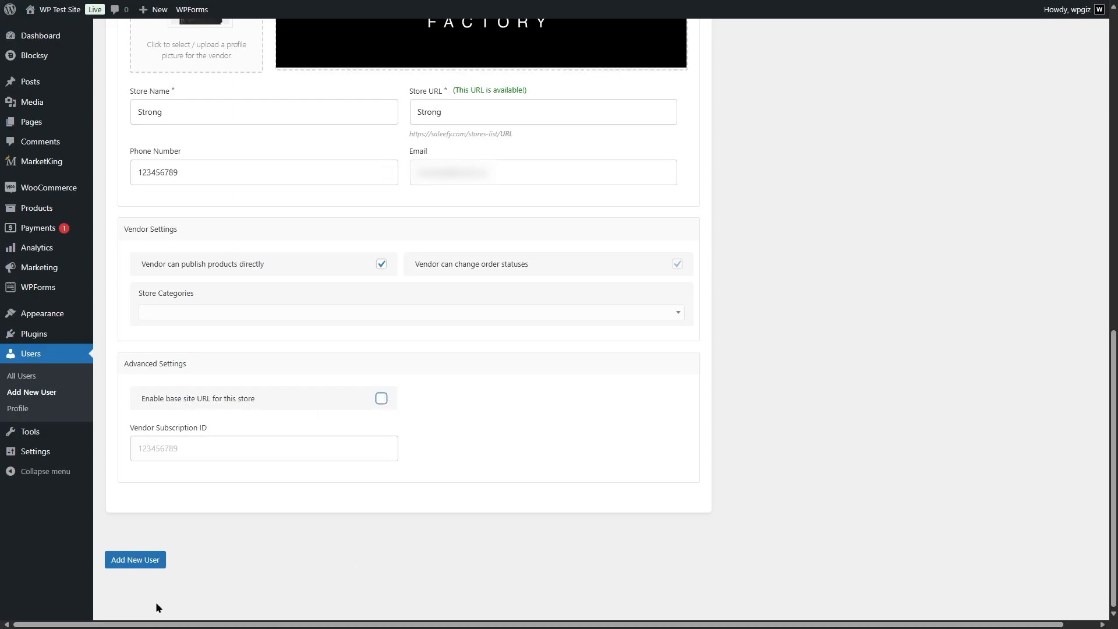
{"action": "left_click", "coordinate": [127, 561]}
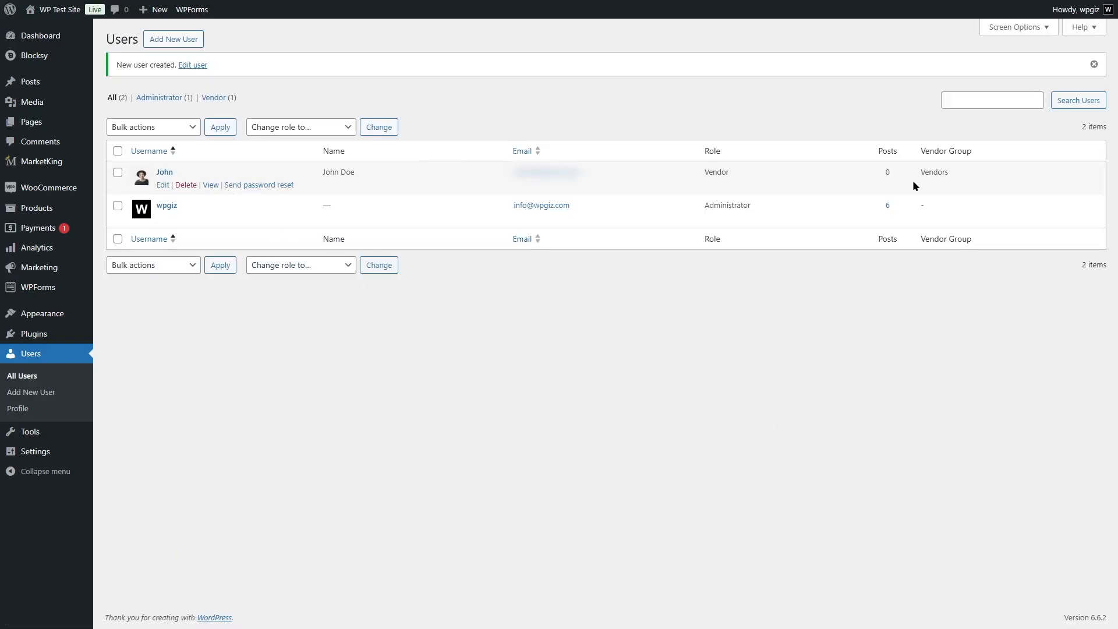
Check the MarketKing vendors list, then view the live site's home and Products pages
{"action": "mouse_move", "coordinate": [53, 161]}
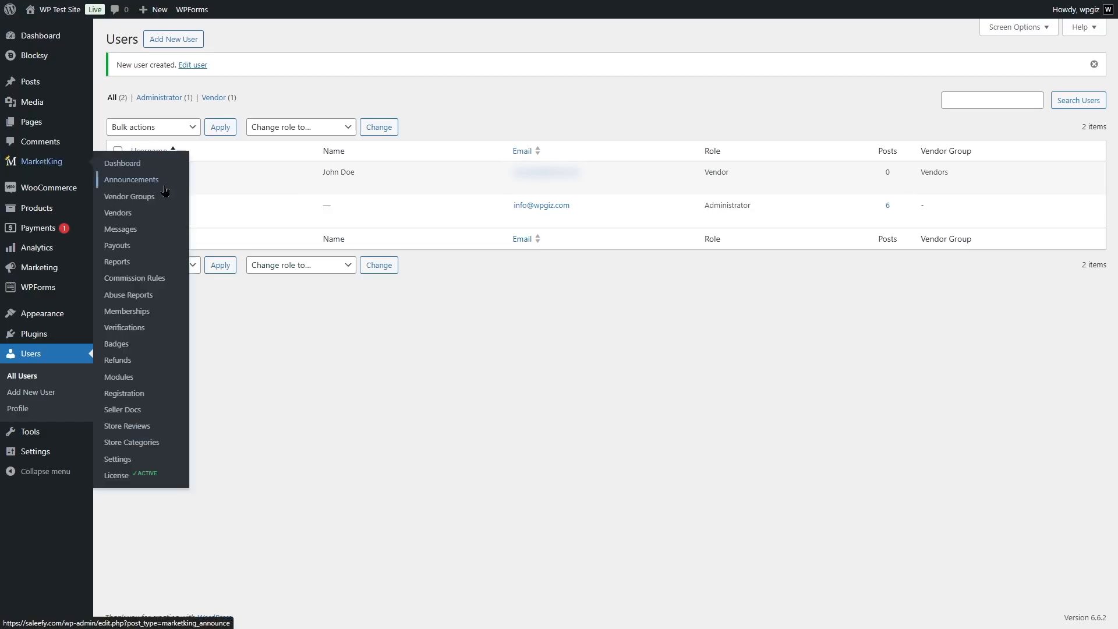
{"action": "left_click", "coordinate": [150, 216]}
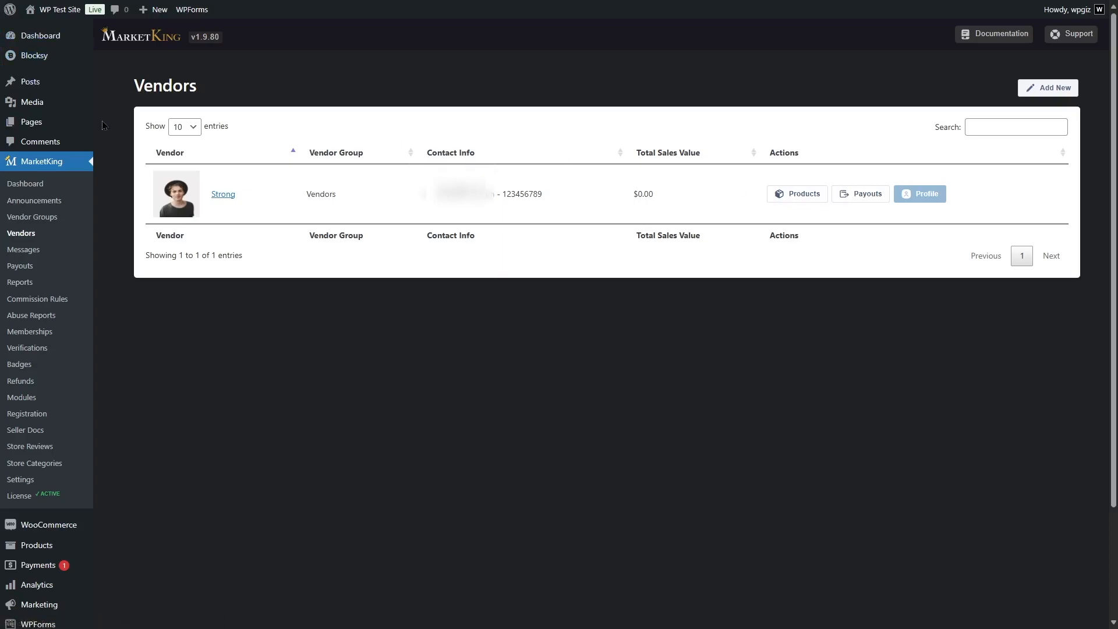
{"action": "mouse_move", "coordinate": [57, 11]}
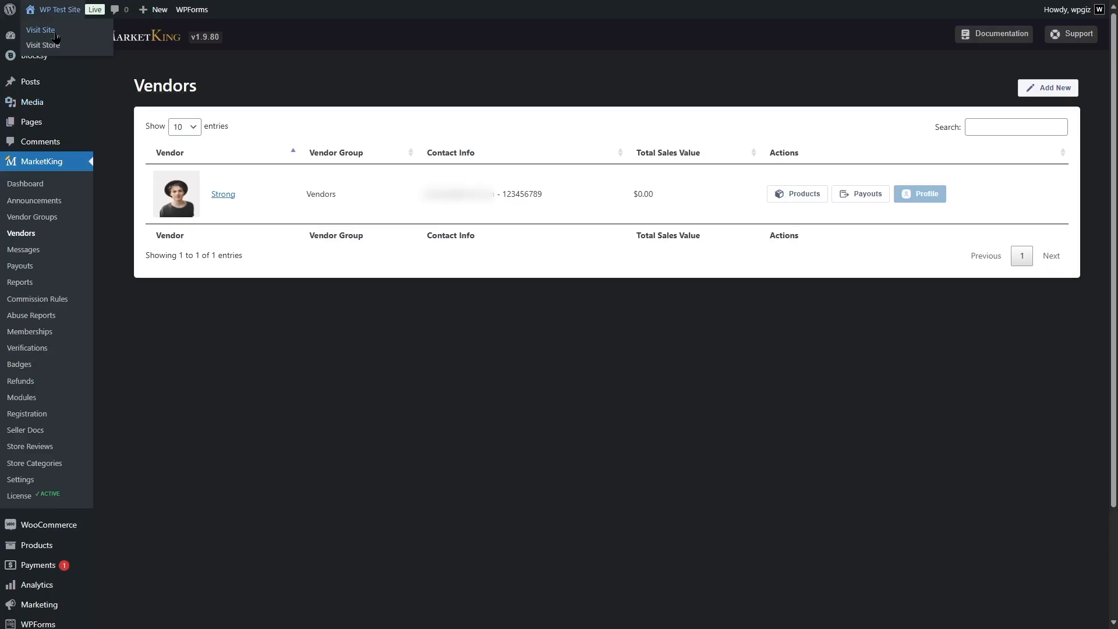
{"action": "left_click", "coordinate": [55, 33]}
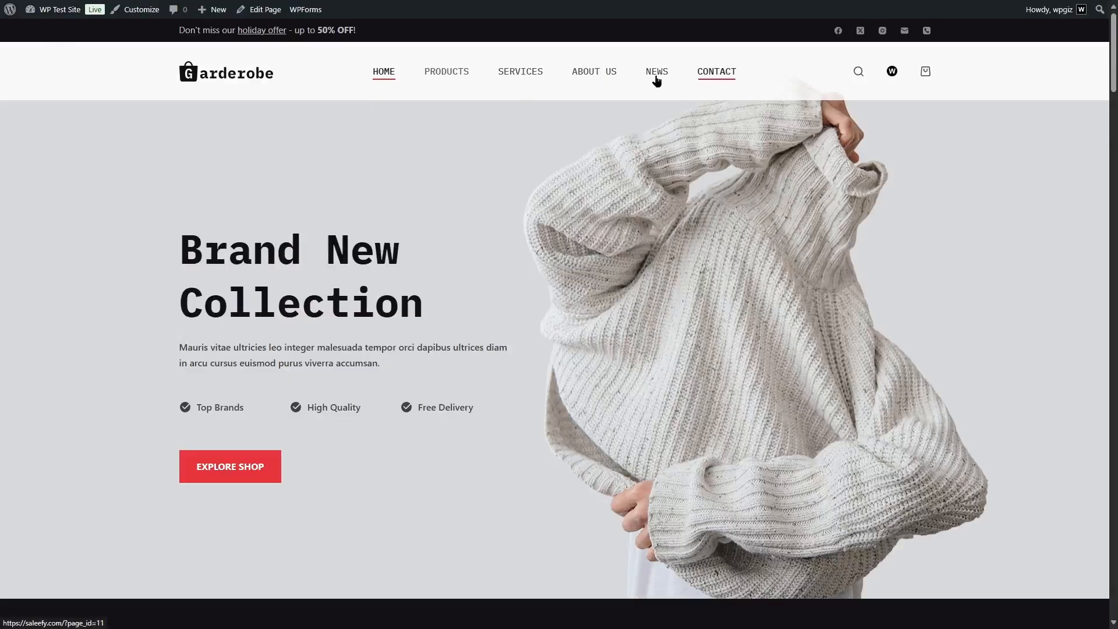
{"action": "left_click", "coordinate": [446, 75]}
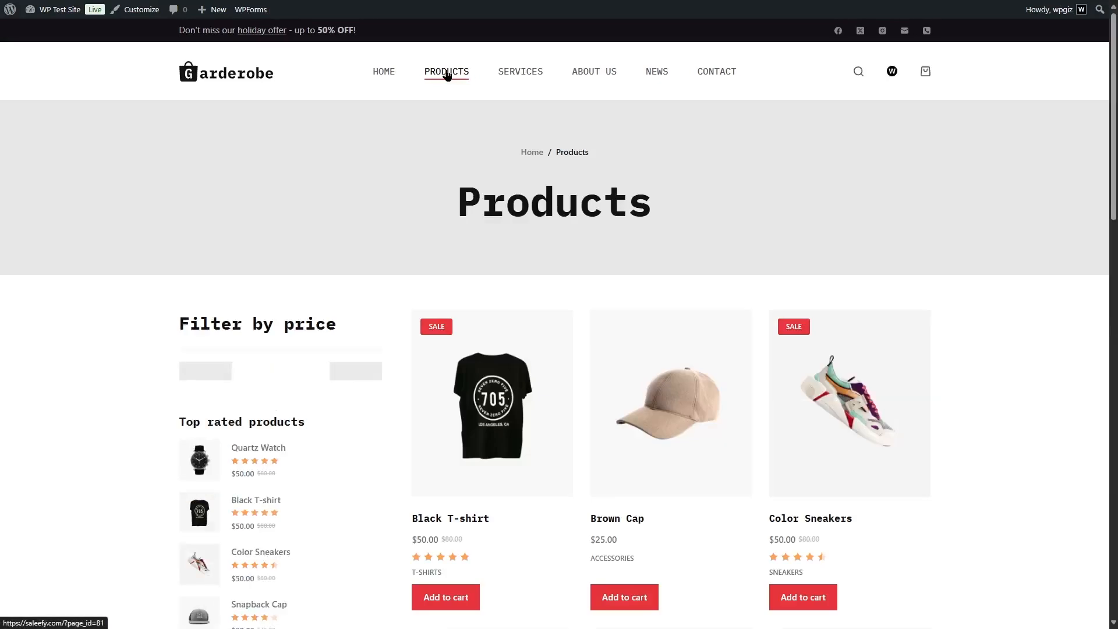
{"action": "left_click", "coordinate": [393, 81]}
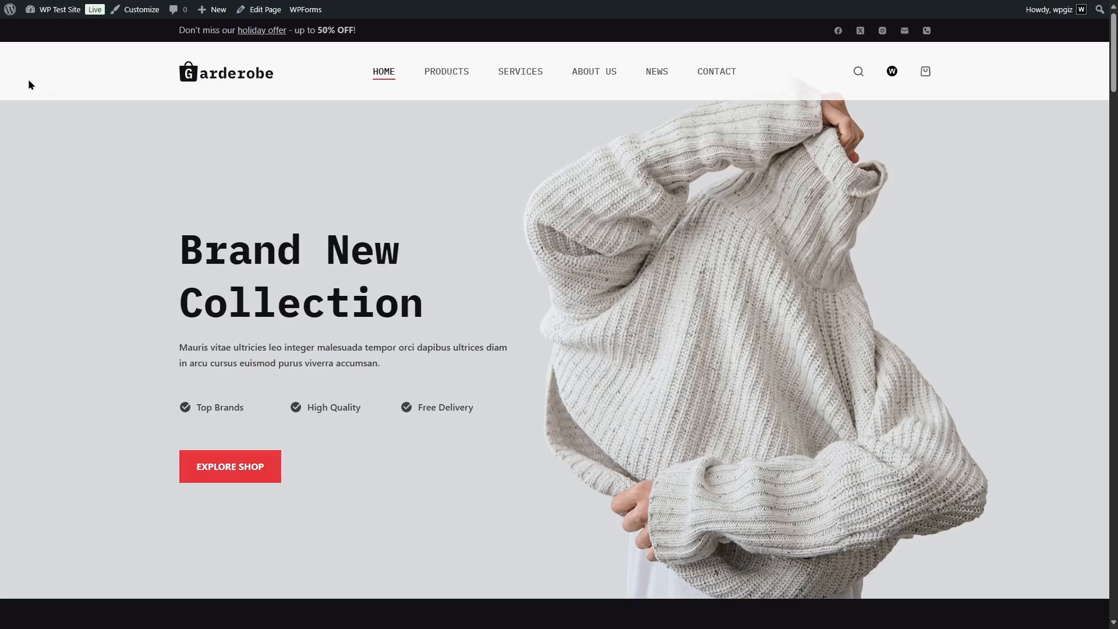
Remove the News and Services items from the site's Main Menu
{"action": "left_click", "coordinate": [55, 34]}
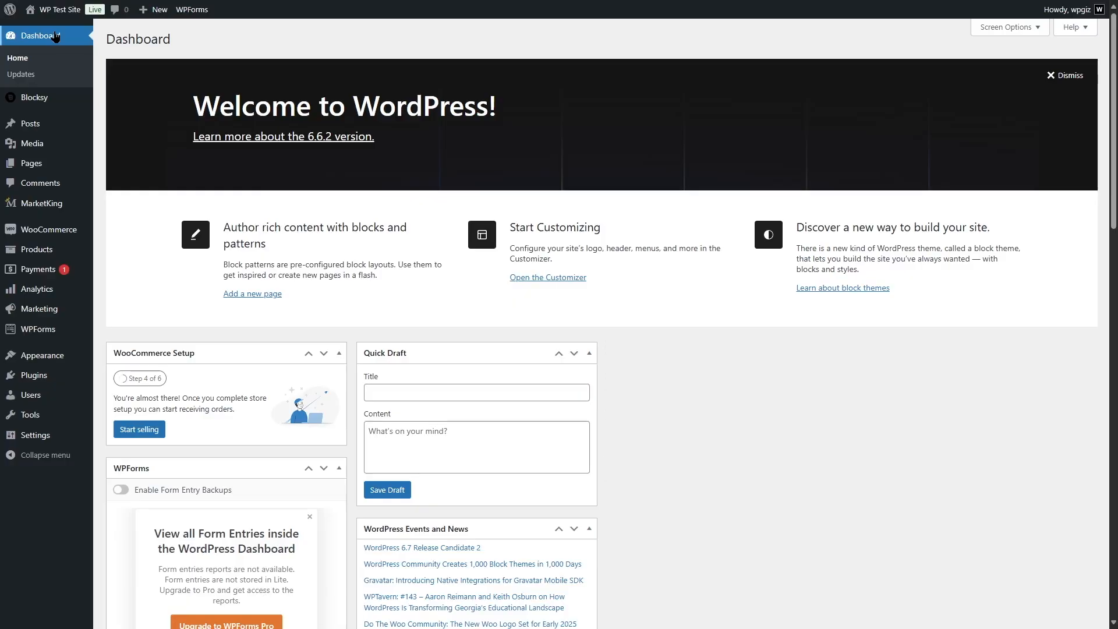
{"action": "mouse_move", "coordinate": [42, 355]}
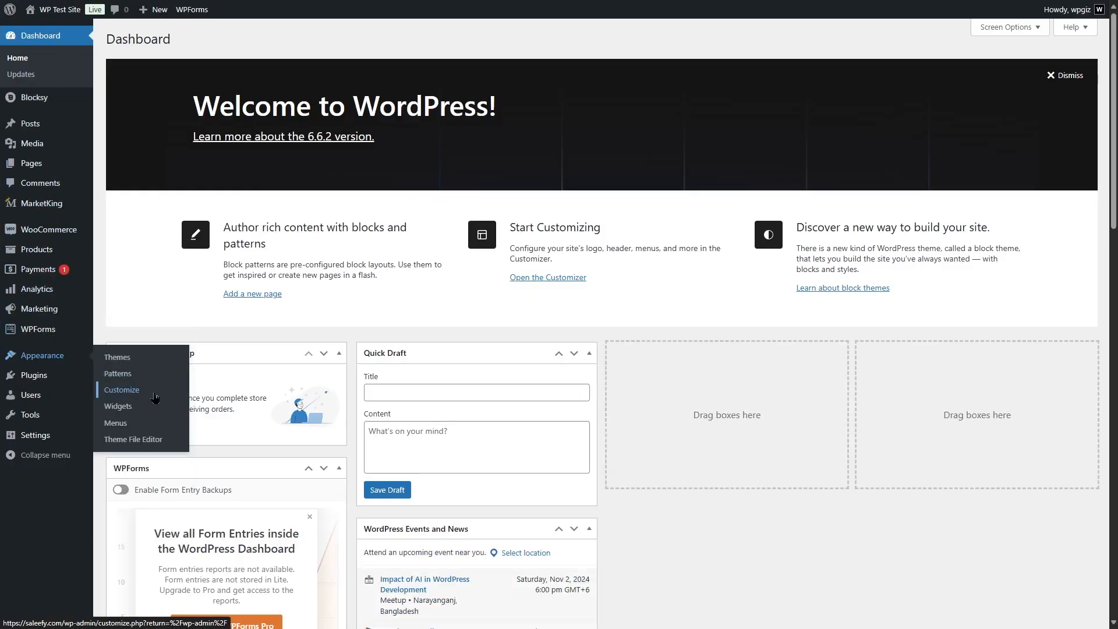
{"action": "left_click", "coordinate": [119, 424]}
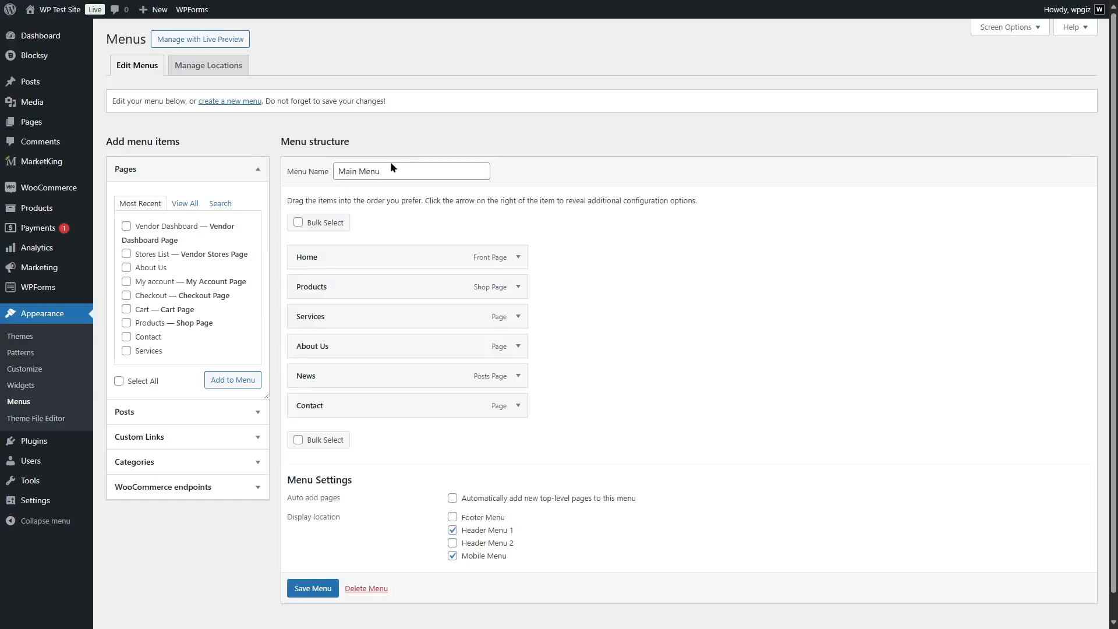
{"action": "scroll", "coordinate": [378, 173], "scroll_direction": "down", "scroll_amount": 1}
{"action": "scroll", "coordinate": [372, 175], "scroll_direction": "up", "scroll_amount": 1}
{"action": "left_click", "coordinate": [519, 375]}
{"action": "left_click", "coordinate": [309, 482]}
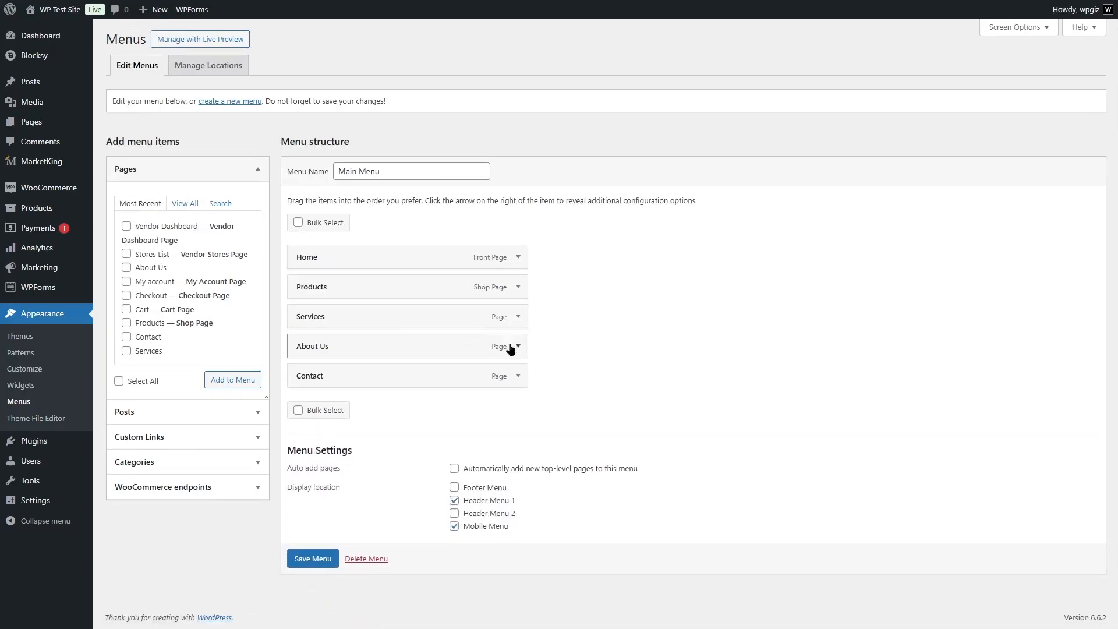
{"action": "left_click", "coordinate": [518, 316]}
{"action": "left_click", "coordinate": [305, 424]}
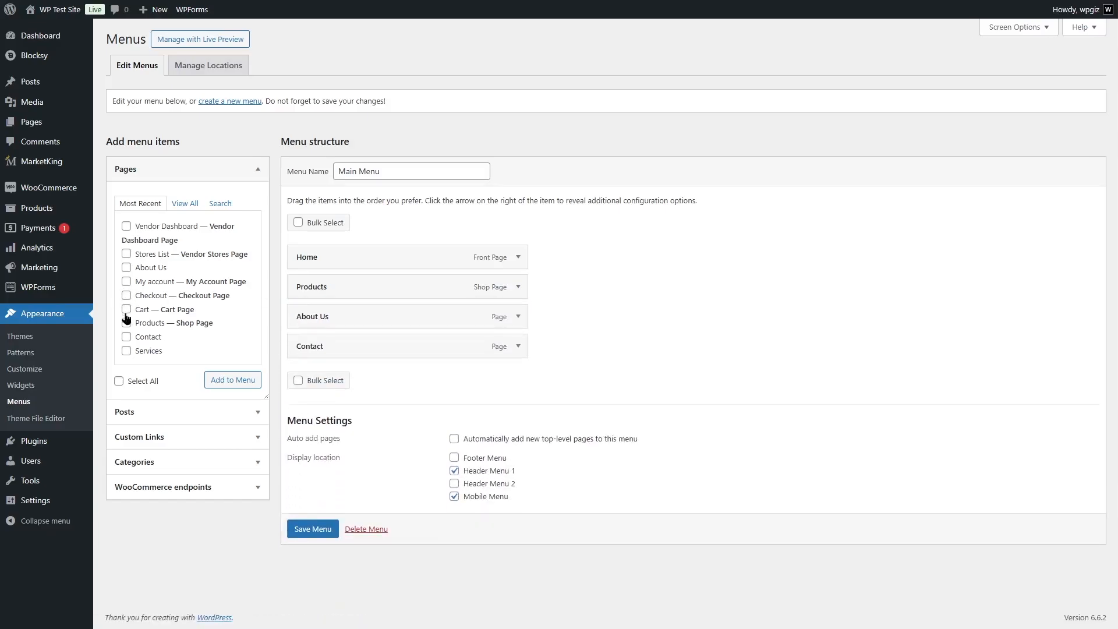
Add the Stores List and My account pages to the Main Menu, place Stores List after Products, and save the menu
{"action": "left_click", "coordinate": [126, 254]}
{"action": "left_click", "coordinate": [127, 282]}
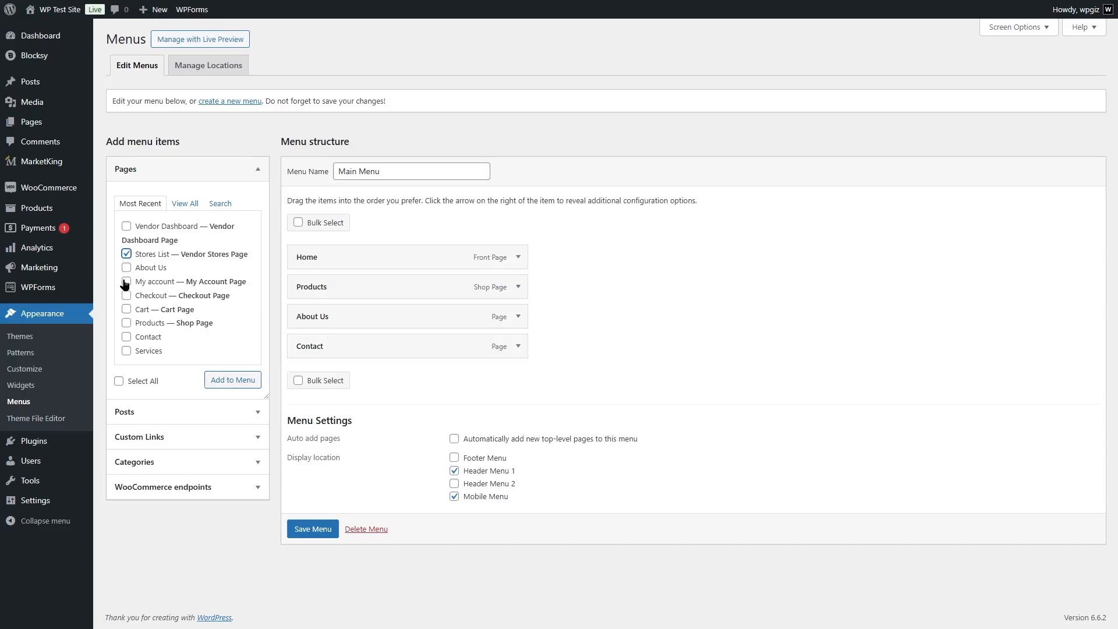
{"action": "left_click", "coordinate": [232, 380]}
{"action": "left_click_drag", "start_coordinate": [305, 383], "coordinate": [305, 318]}
{"action": "left_click", "coordinate": [318, 589]}
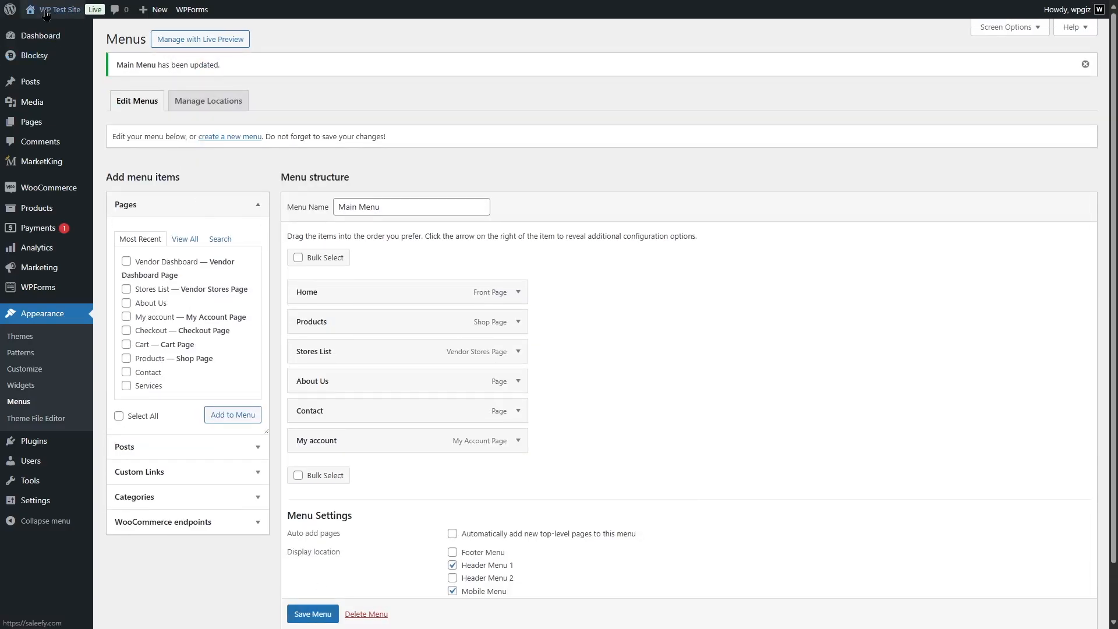
View the live site's updated navigation and its Stores List page
{"action": "mouse_move", "coordinate": [53, 10]}
{"action": "left_click", "coordinate": [50, 30]}
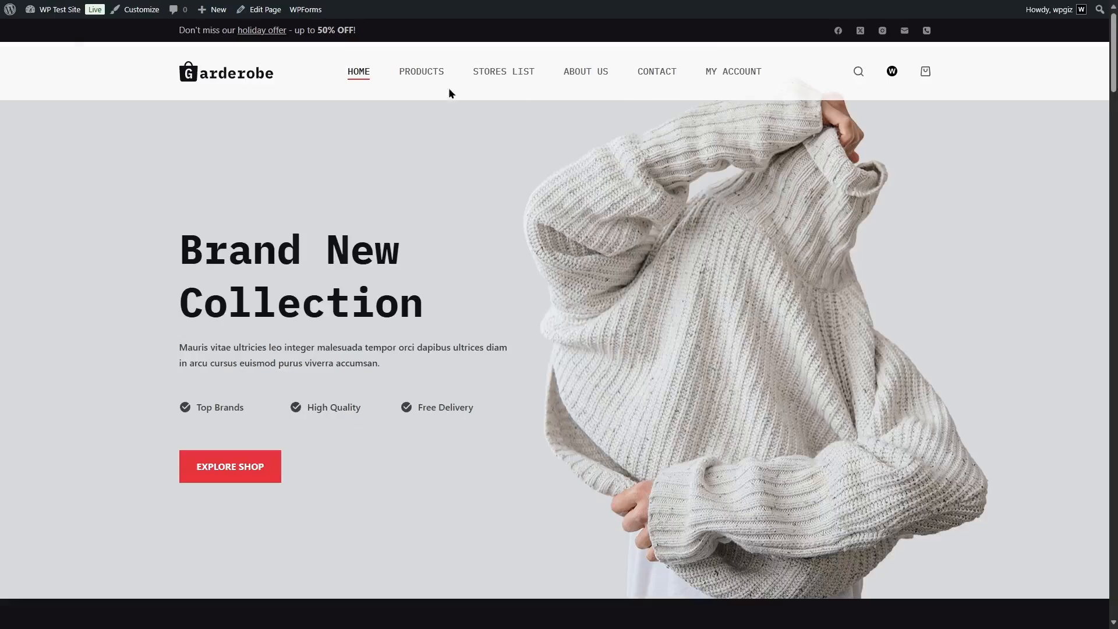
{"action": "left_click", "coordinate": [504, 82]}
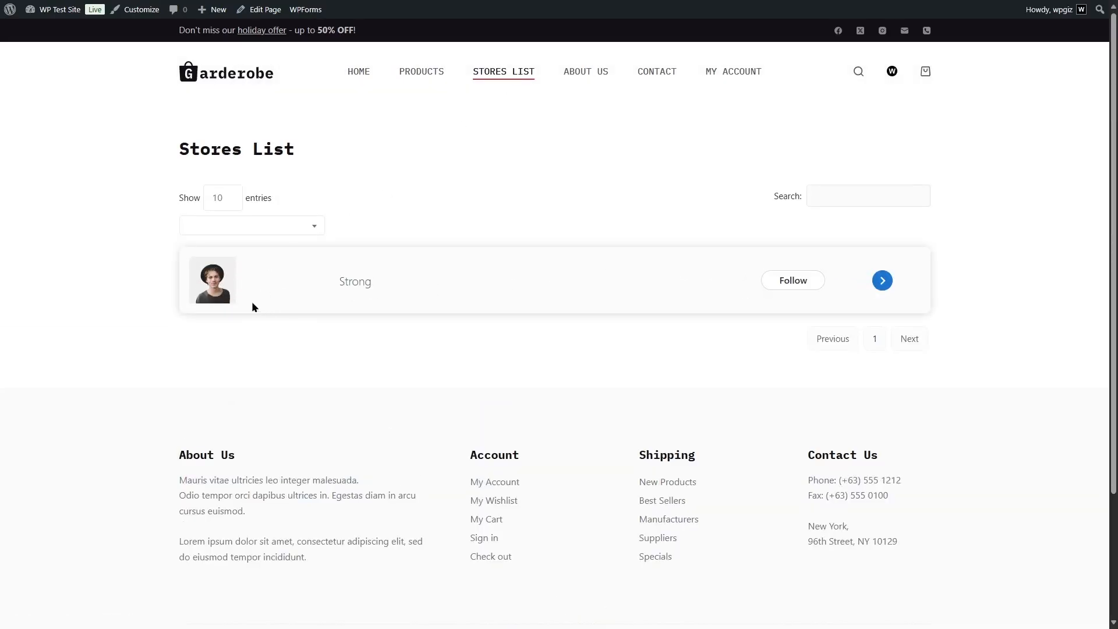
Start a new WooCommerce product and set the grey cap photo from the media library as its product image
{"action": "mouse_move", "coordinate": [58, 9]}
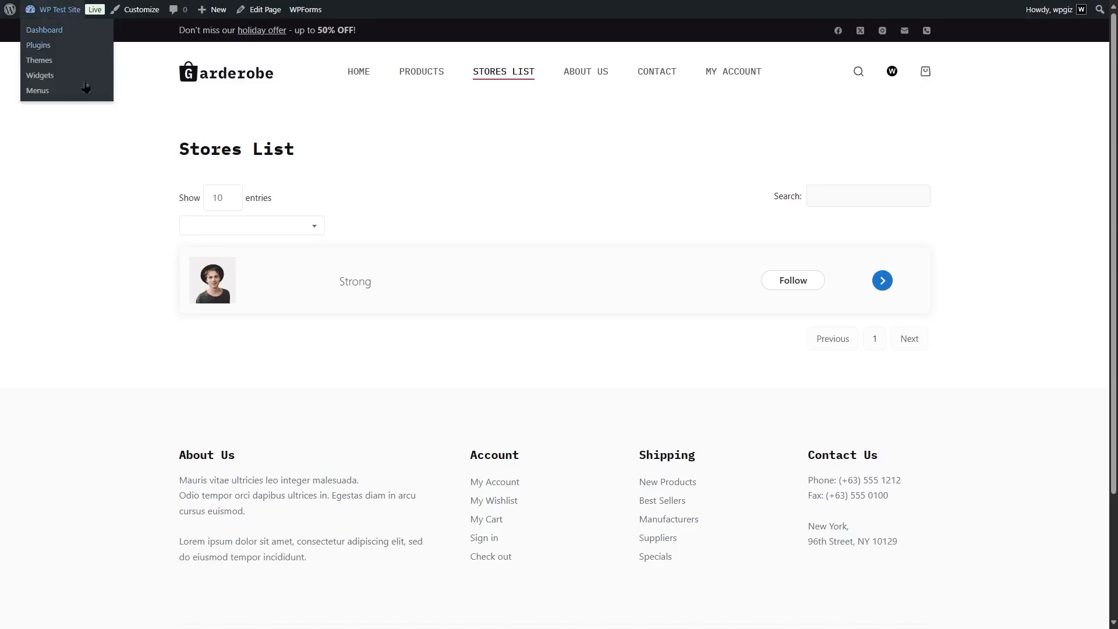
{"action": "left_click", "coordinate": [43, 30]}
{"action": "mouse_move", "coordinate": [37, 249]}
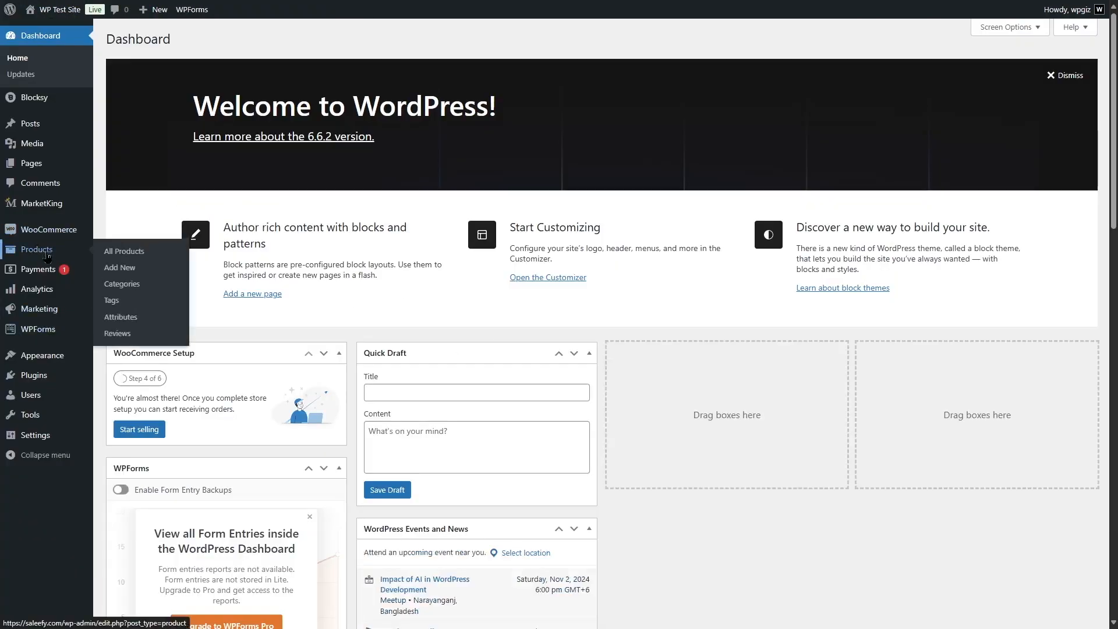
{"action": "left_click", "coordinate": [144, 267]}
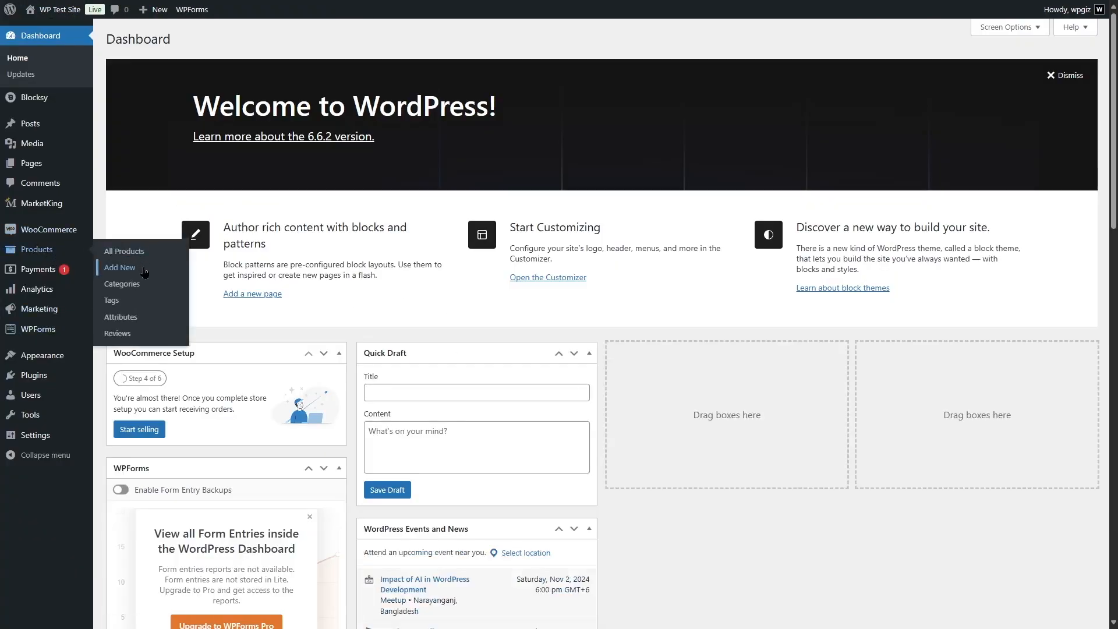
{"action": "left_click", "coordinate": [978, 316]}
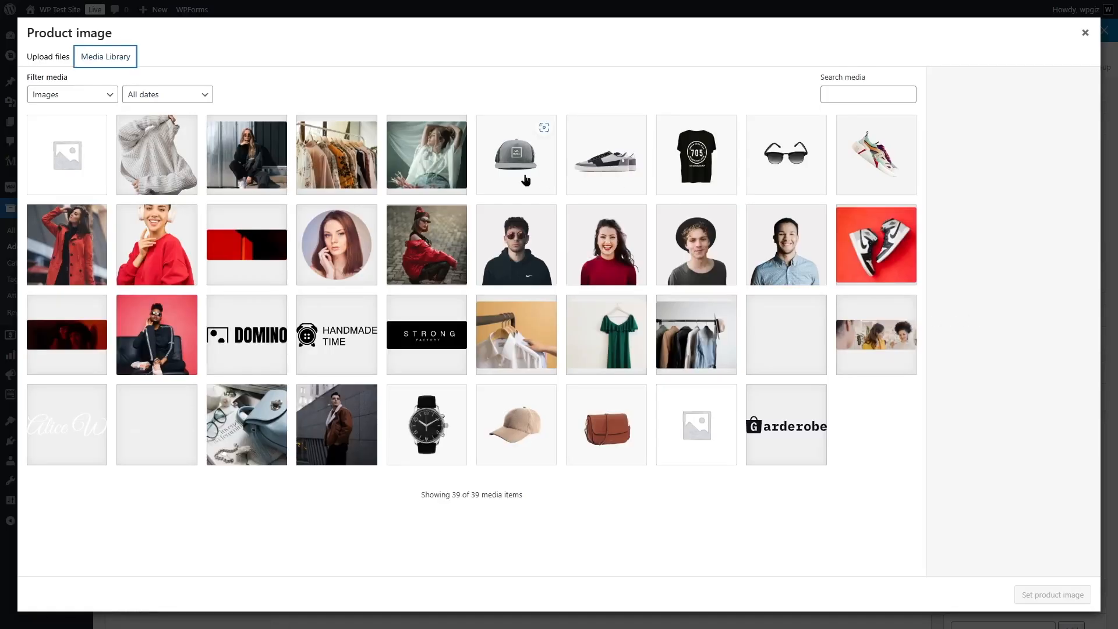
{"action": "left_click", "coordinate": [524, 180]}
{"action": "left_click", "coordinate": [1064, 594]}
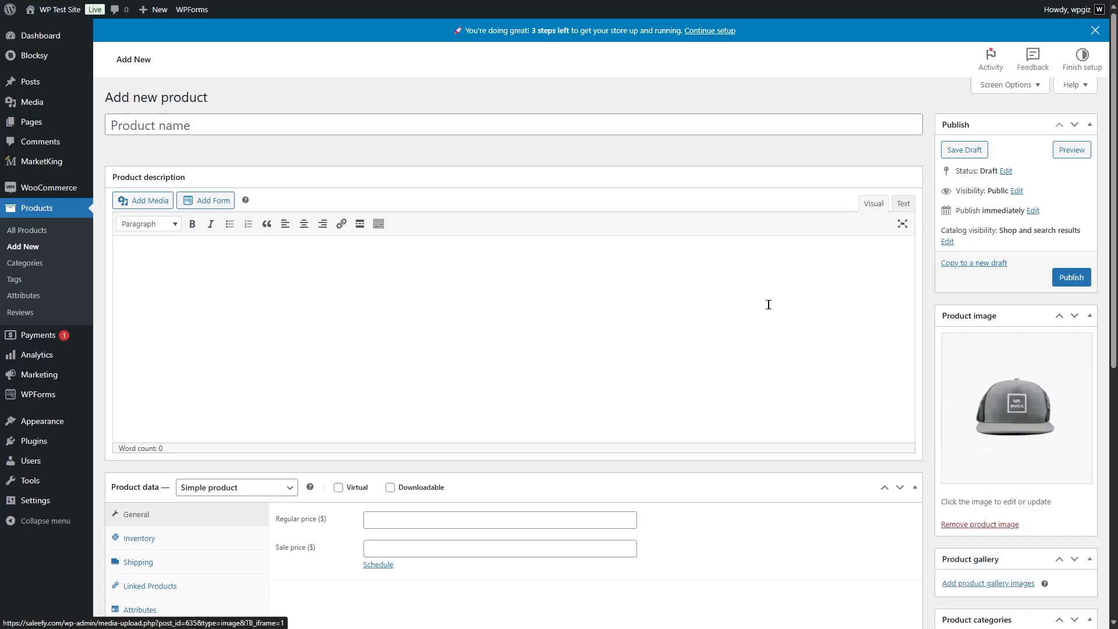
Name the product "Stylish Cap" and fill its product description with Lorem ipsum placeholder text
{"action": "left_click", "coordinate": [294, 117]}
{"action": "type", "text": "Stylish Cap"}
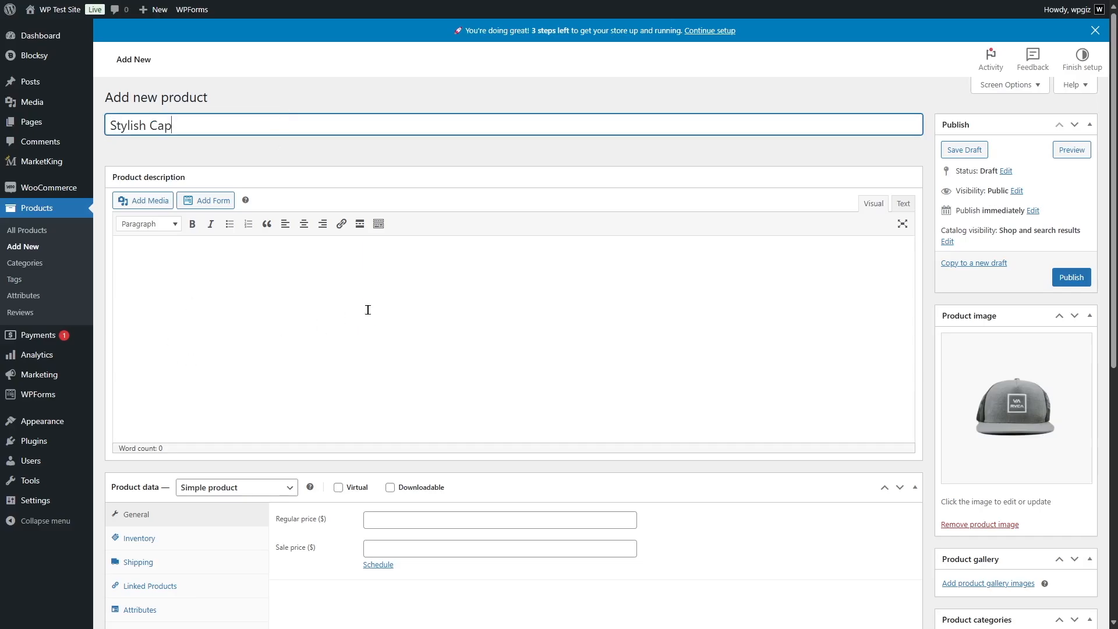
{"action": "scroll", "coordinate": [368, 309], "scroll_direction": "down", "scroll_amount": 5}
{"action": "scroll", "coordinate": [288, 477], "scroll_direction": "up", "scroll_amount": 5}
{"action": "left_click", "coordinate": [352, 381]}
{"action": "type", "text": "Lorem ipsum odor amet, consectetuer adipiscing elit. Sit velit bibendum massa parturient mi metus. Efficitur montes suspendisse eros accumsan; lectus finibus parturient. Ut ac morbi cras vehicula eget. Duis tempor suscipit magna condimentum curae duis class quisque porta. Lobortis at mauris amet eleifend platea non aliquam ullamcorper amet. Vitae curae pellentesque bibendum amet pulvinar justo ex torquent. Id enim odio nostra torquent eleifend mi pulvinar congue. Suspendisse odio ultrices congue odio nullam dictum. Purus bibendum cubilia suscipit arcu sapien enim nec blandit nascetur. Nunc litora nullam porttitor turpis natoque torquent. Sagittis nibh morbi litora turpis nam eleifend hac cras. Ex arcu enim pretium aliquet vivamus ex viverra ligula ex. Lorem purus et nibh quisque, class mus? Dictum praesent mattis class ligula lobortis odio. Torquent ornare odio nisl nam nunc fames etiam. Lacinia imperdiet conubia consectetur penatibus amet iaculis nibh nibh sollicitudin. Inceptos semper orci maecenas lectus molestie eget at curae. Vivamus dapibus eleifend tincidunt; accumsan auctor tempor ante. Aliquam sollicitudin donec mi quisque inceptos felis sagittis magnis. Vel tincidunt phasellus ligula rhoncus dignissim ultrices rutrum etiam. Arcu aliquam fames consectetur penatibus euismod neque habitasse mi."}
Set the product's regular price to 18 and sale price to 12, and assign it to the Accessories category
{"action": "scroll", "coordinate": [392, 277], "scroll_direction": "down", "scroll_amount": 2}
{"action": "left_click", "coordinate": [410, 403]}
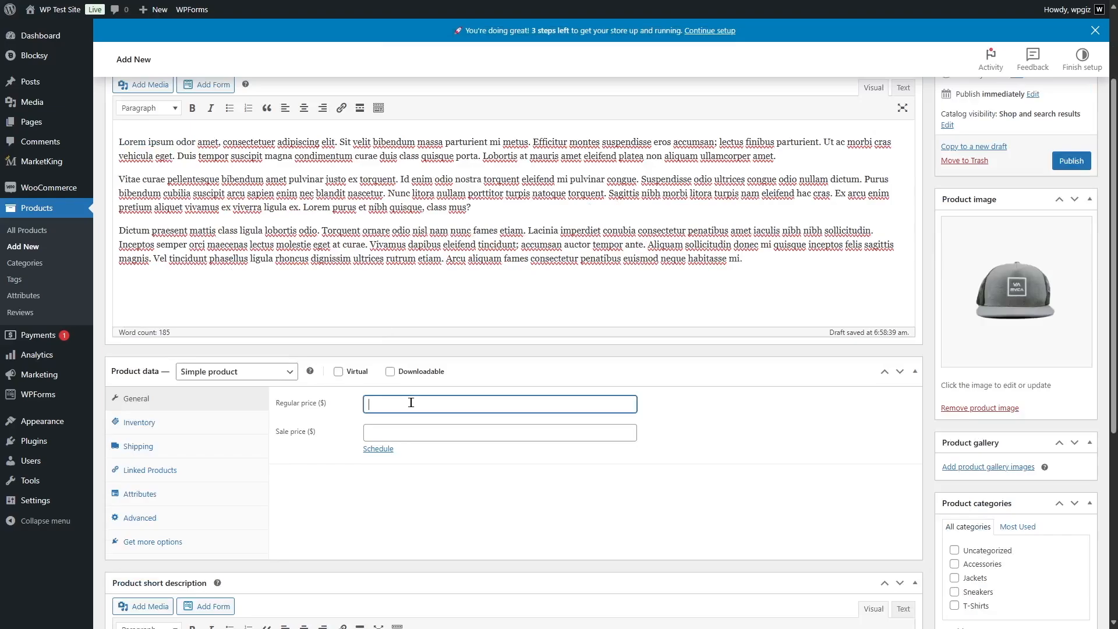
{"action": "type", "text": "18"}
{"action": "key", "text": "Tab"}
{"action": "type", "text": "12"}
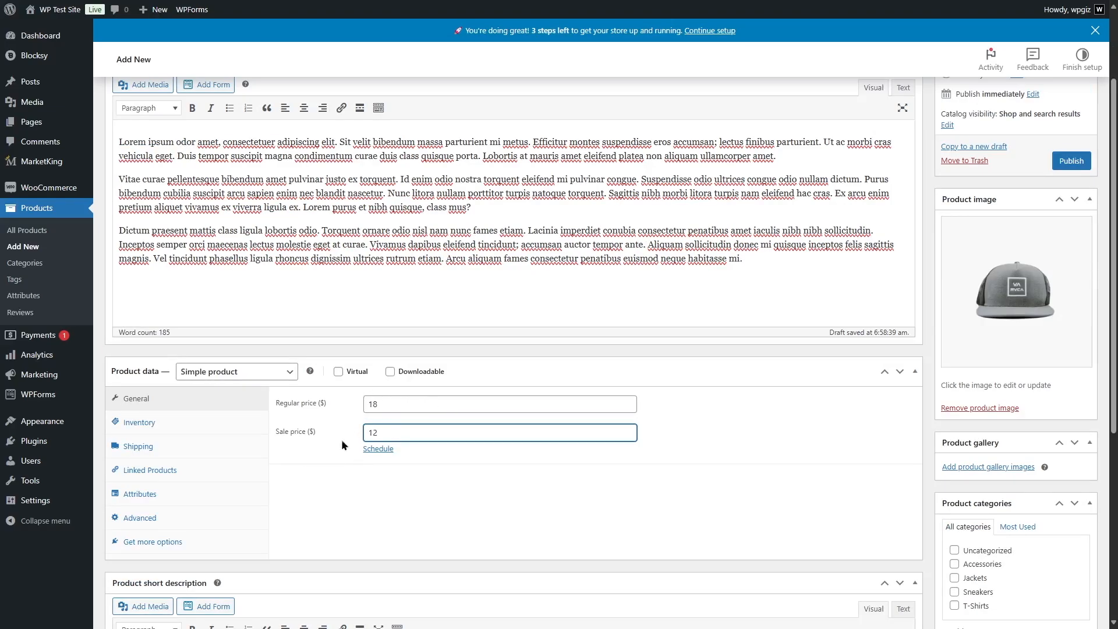
{"action": "scroll", "coordinate": [873, 566], "scroll_direction": "up", "scroll_amount": 1}
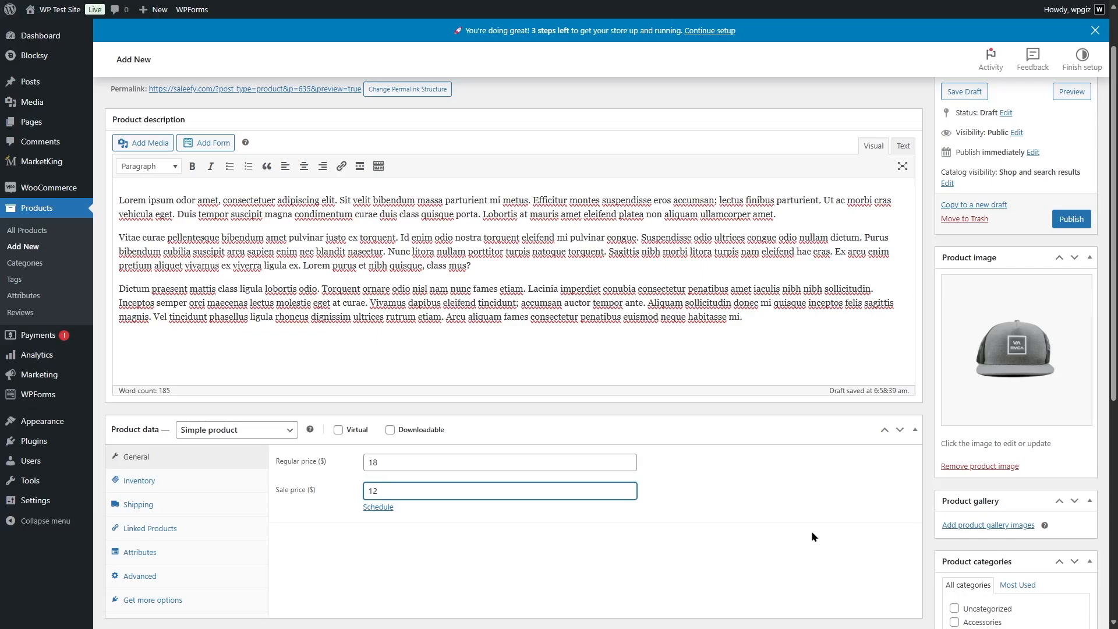
{"action": "scroll", "coordinate": [812, 531], "scroll_direction": "down", "scroll_amount": 2}
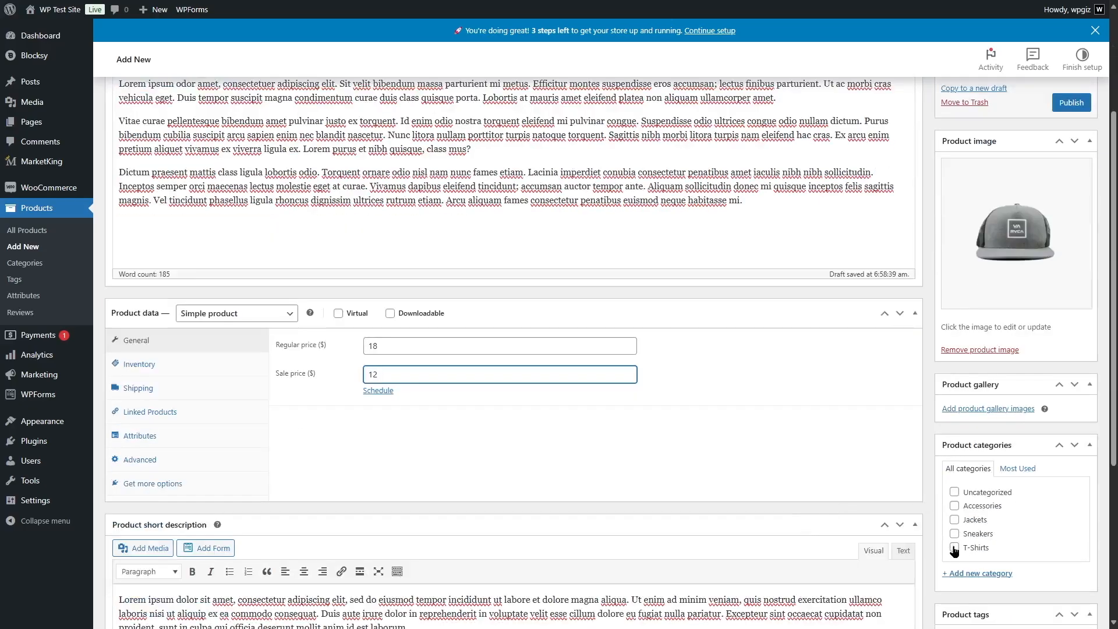
{"action": "left_click", "coordinate": [953, 506]}
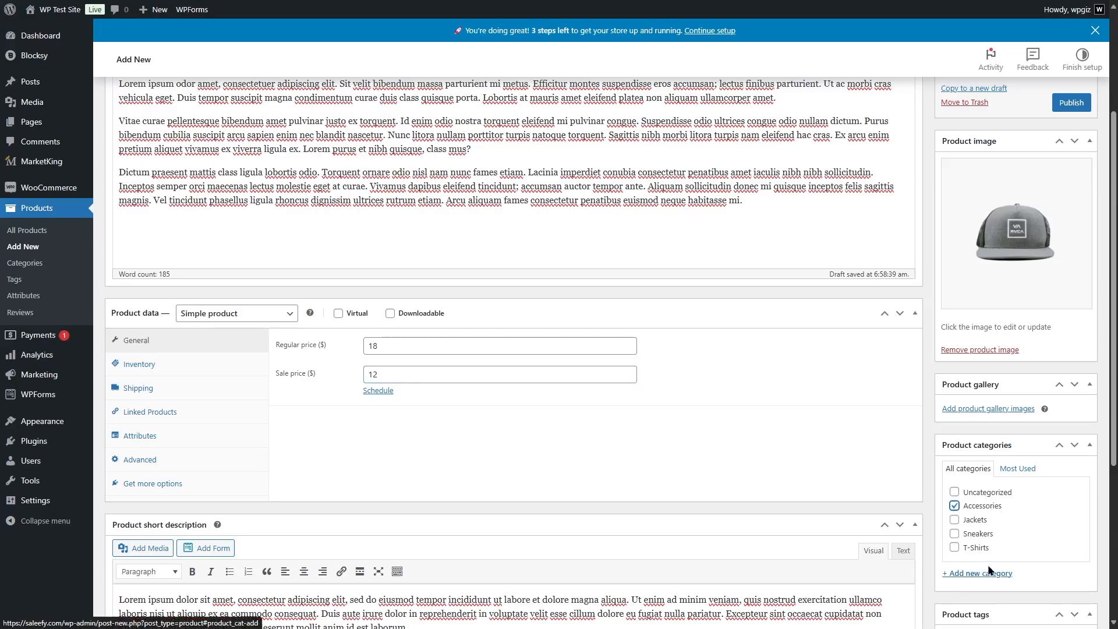
Assign the product to the vendor Strong and publish it
{"action": "scroll", "coordinate": [981, 578], "scroll_direction": "down", "scroll_amount": 5}
{"action": "left_click", "coordinate": [131, 506]}
{"action": "left_click", "coordinate": [131, 541]}
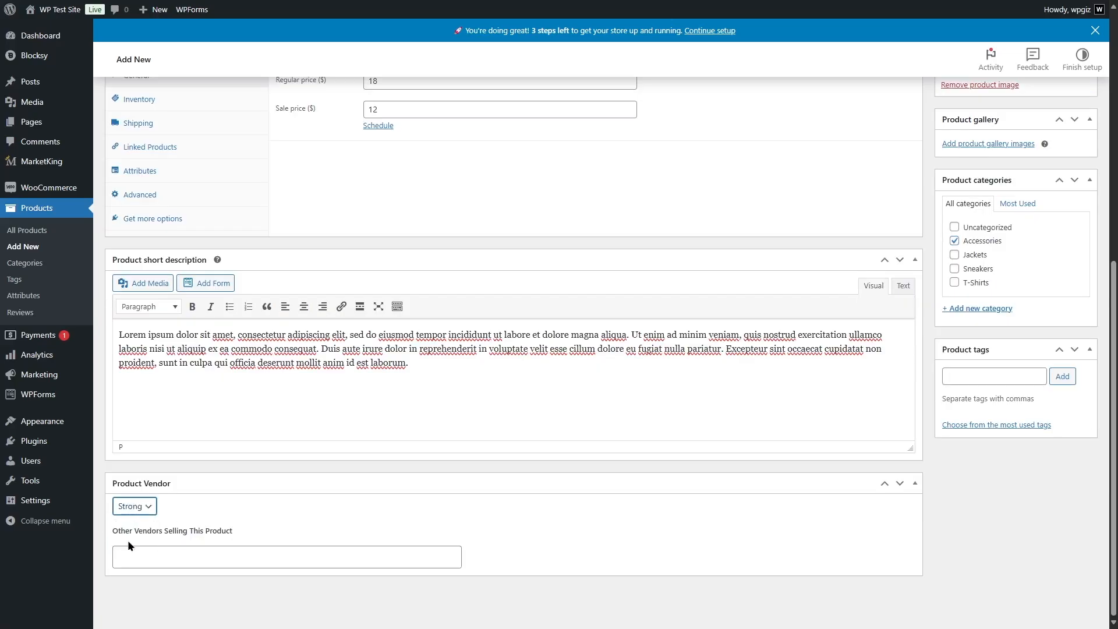
{"action": "scroll", "coordinate": [728, 542], "scroll_direction": "up", "scroll_amount": 7}
{"action": "left_click", "coordinate": [1069, 247]}
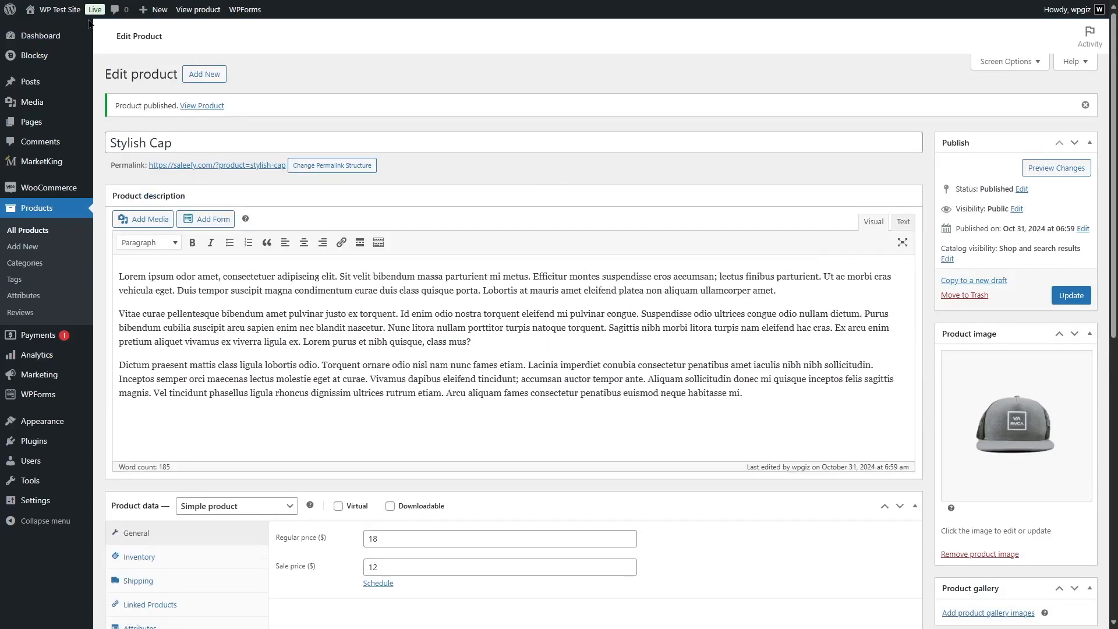
View the Stores List page on the live site
{"action": "mouse_move", "coordinate": [58, 9]}
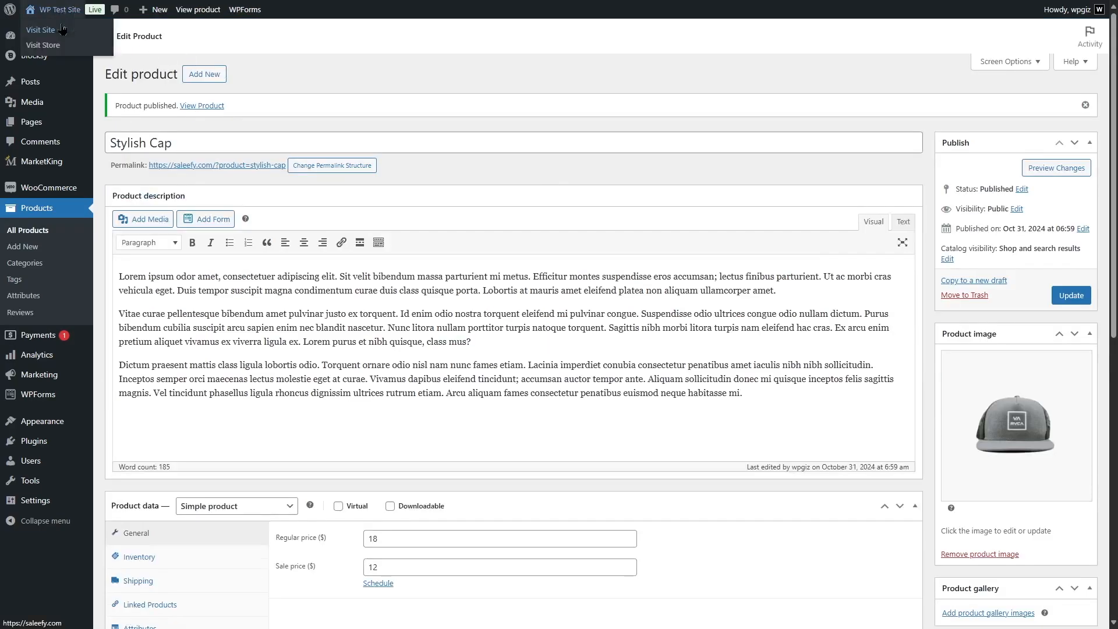
{"action": "left_click", "coordinate": [60, 30]}
{"action": "left_click", "coordinate": [516, 75]}
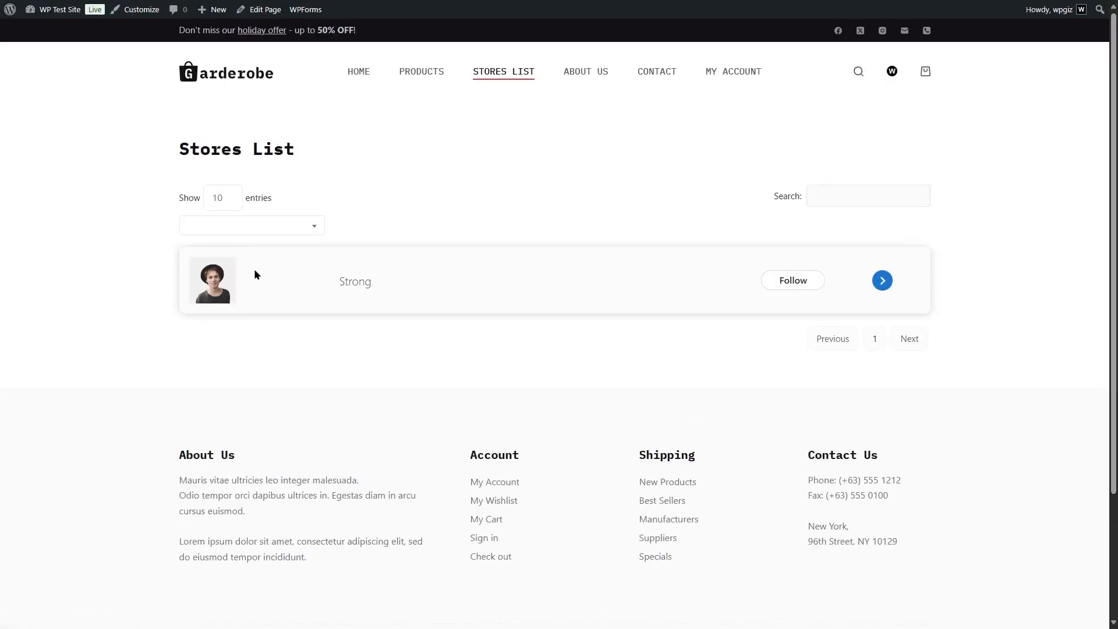
Set the site's permalink structure to Post name, enter products/ as the custom product permalink base, and save
{"action": "left_click", "coordinate": [47, 29]}
{"action": "mouse_move", "coordinate": [39, 364]}
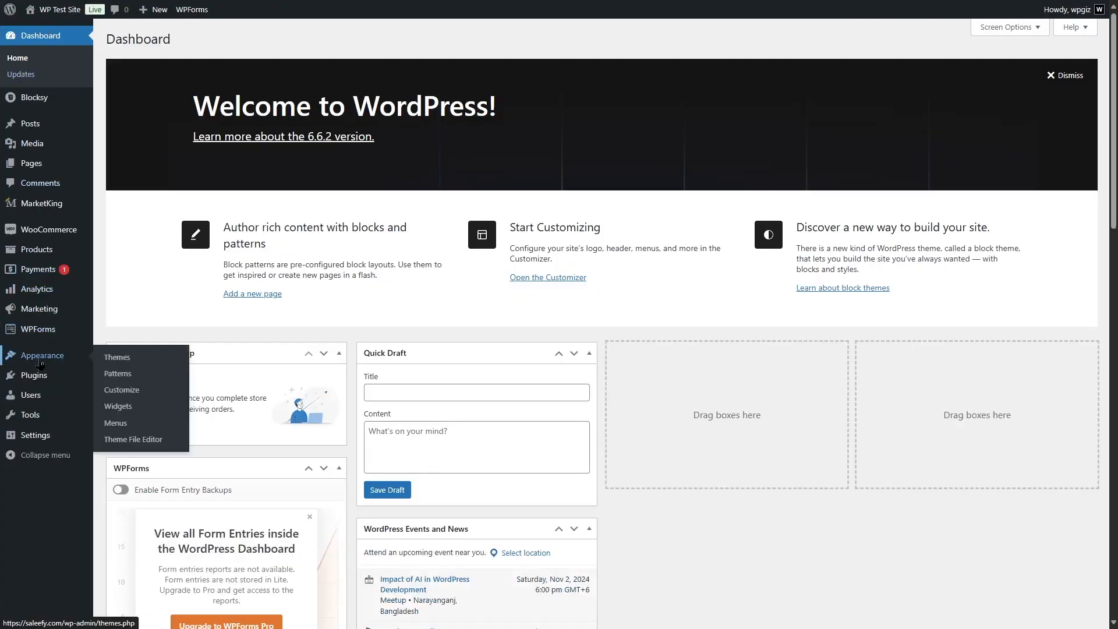
{"action": "mouse_move", "coordinate": [35, 440]}
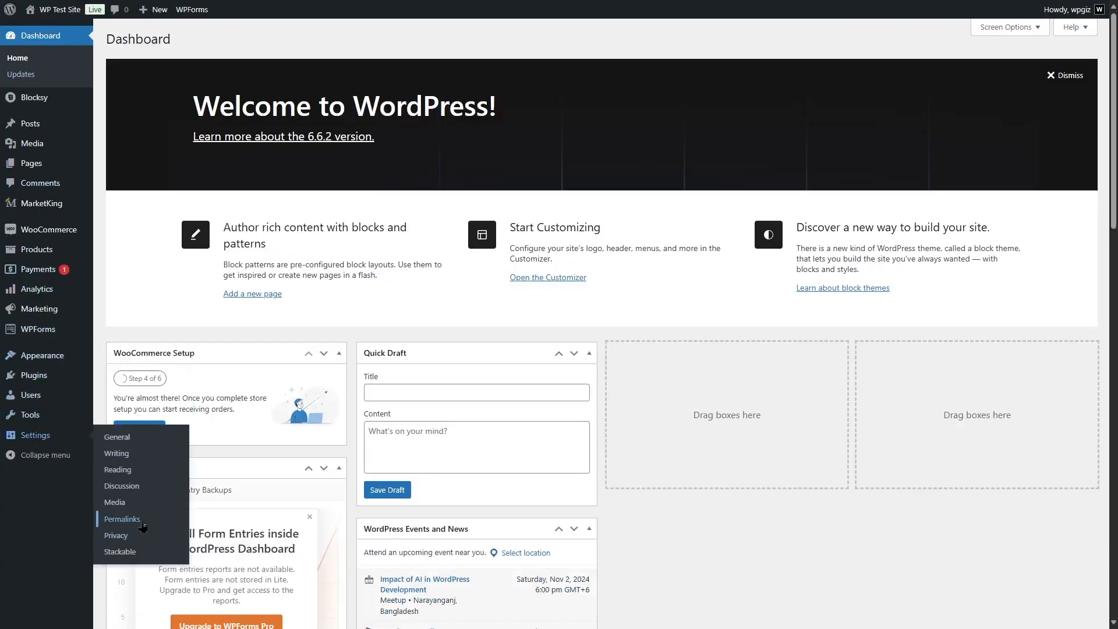
{"action": "left_click", "coordinate": [141, 524]}
{"action": "left_click", "coordinate": [238, 293]}
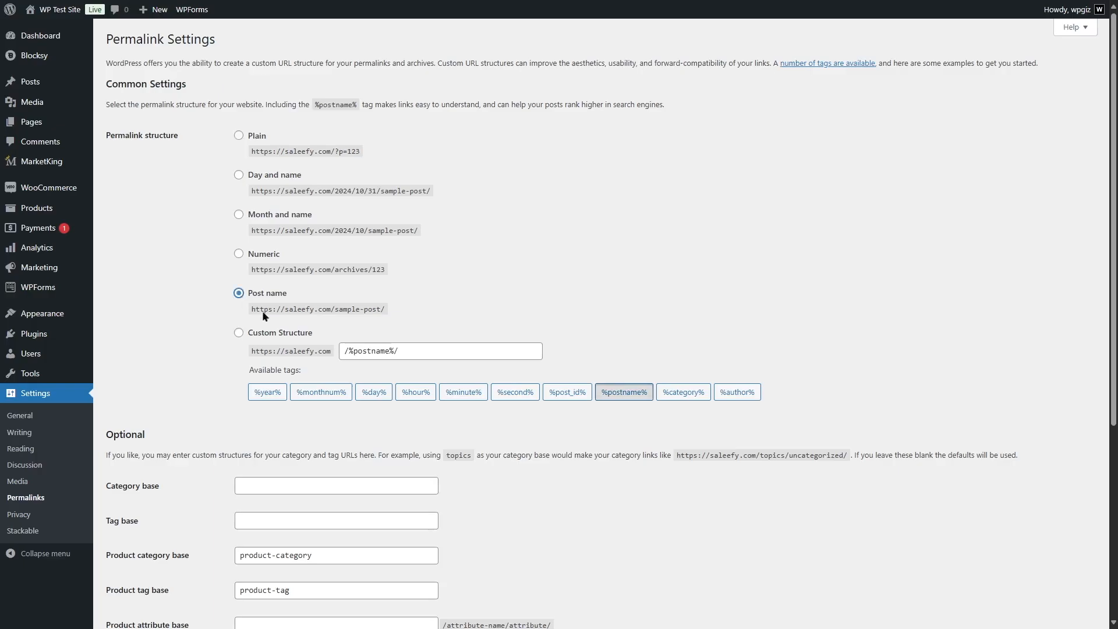
{"action": "scroll", "coordinate": [625, 525], "scroll_direction": "down", "scroll_amount": 5}
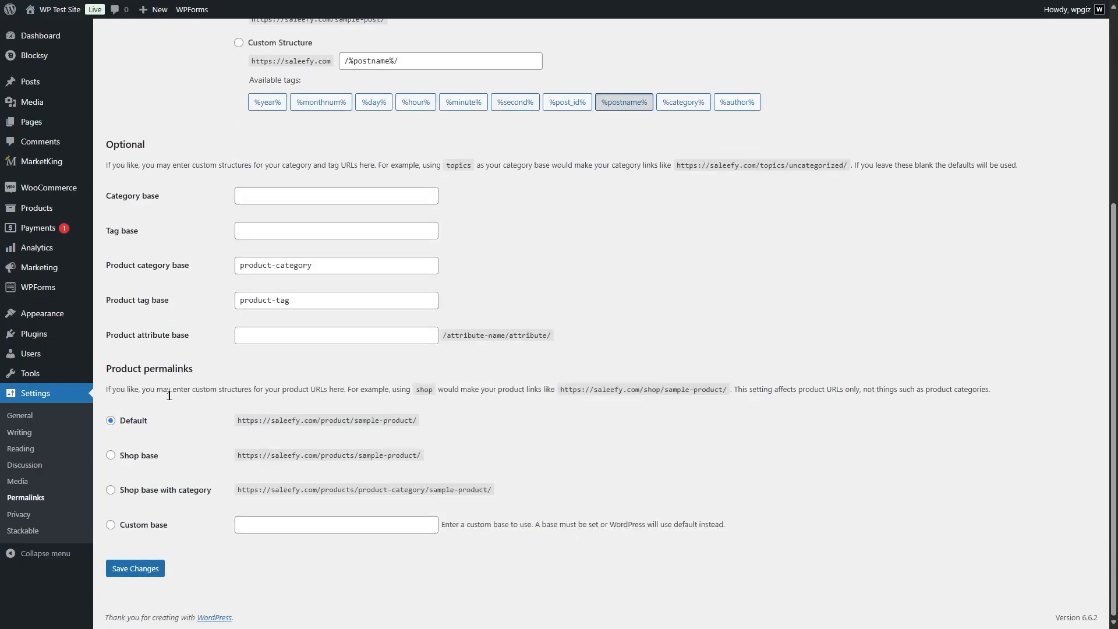
{"action": "left_click", "coordinate": [257, 526]}
{"action": "type", "text": "products/"}
{"action": "left_click", "coordinate": [157, 571]}
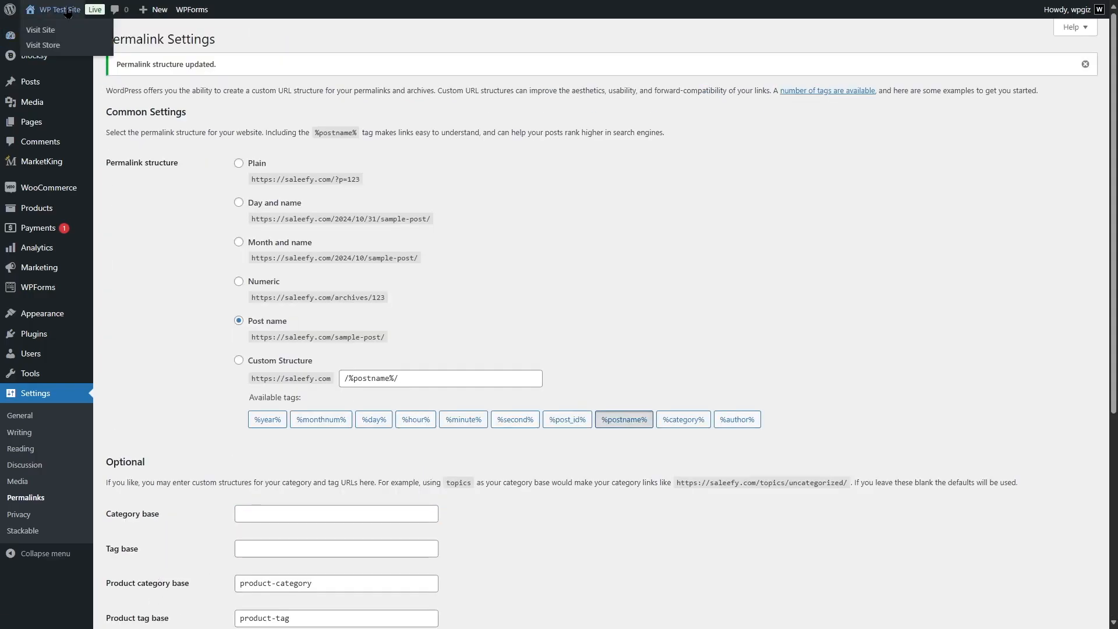
Open the Strong vendor store from the live Stores List page and look over its banner and products
{"action": "left_click", "coordinate": [67, 13]}
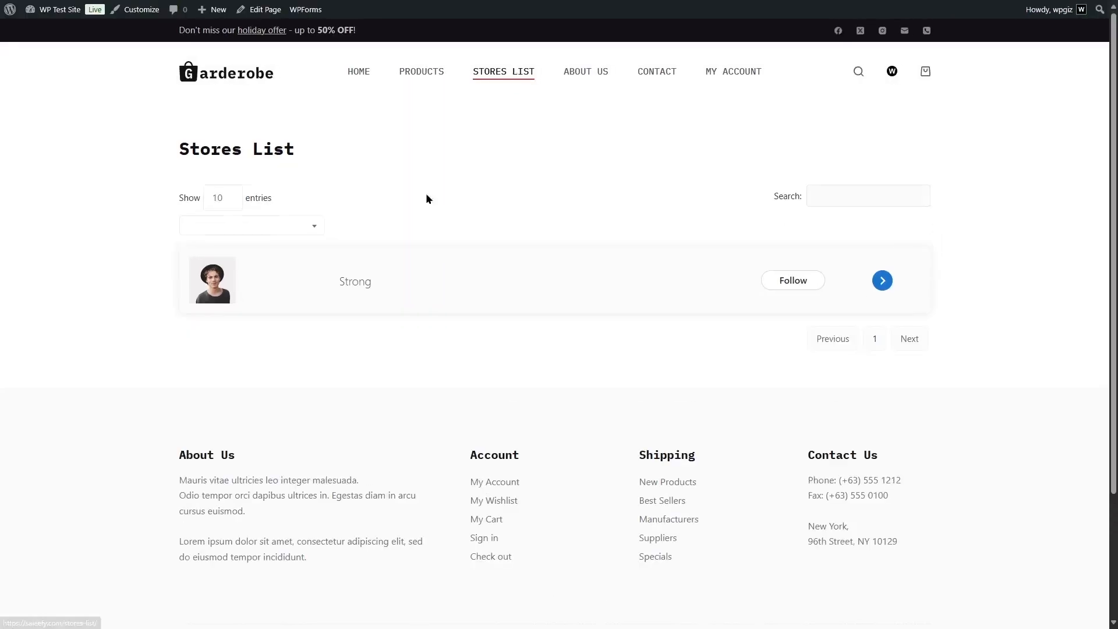
{"action": "left_click", "coordinate": [196, 291]}
{"action": "scroll", "coordinate": [668, 369], "scroll_direction": "down", "scroll_amount": 5}
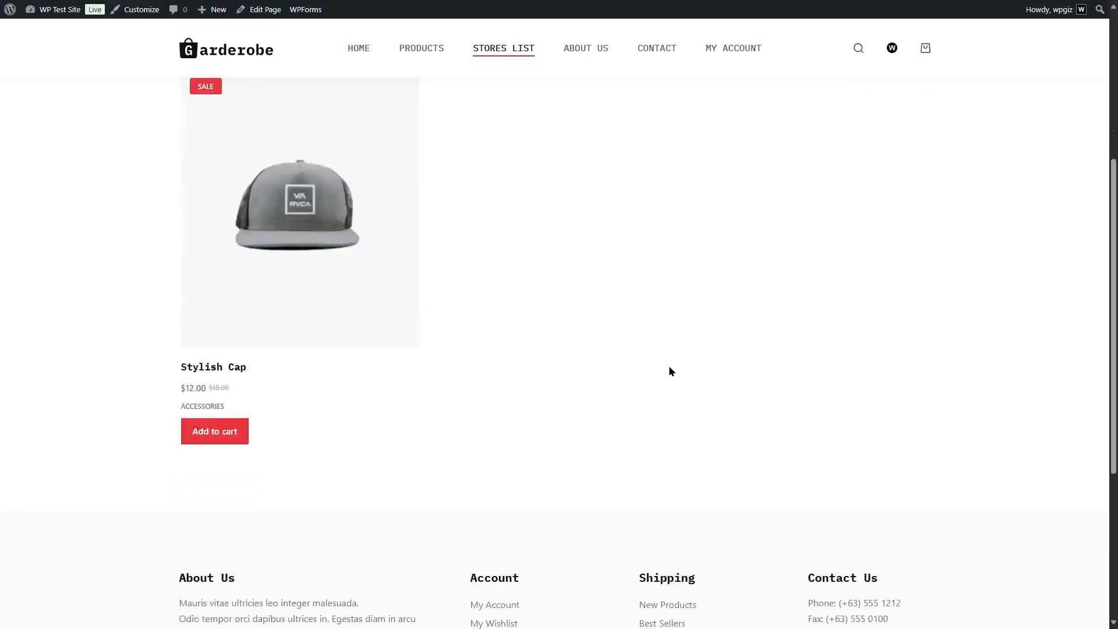
{"action": "scroll", "coordinate": [669, 369], "scroll_direction": "up", "scroll_amount": 5}
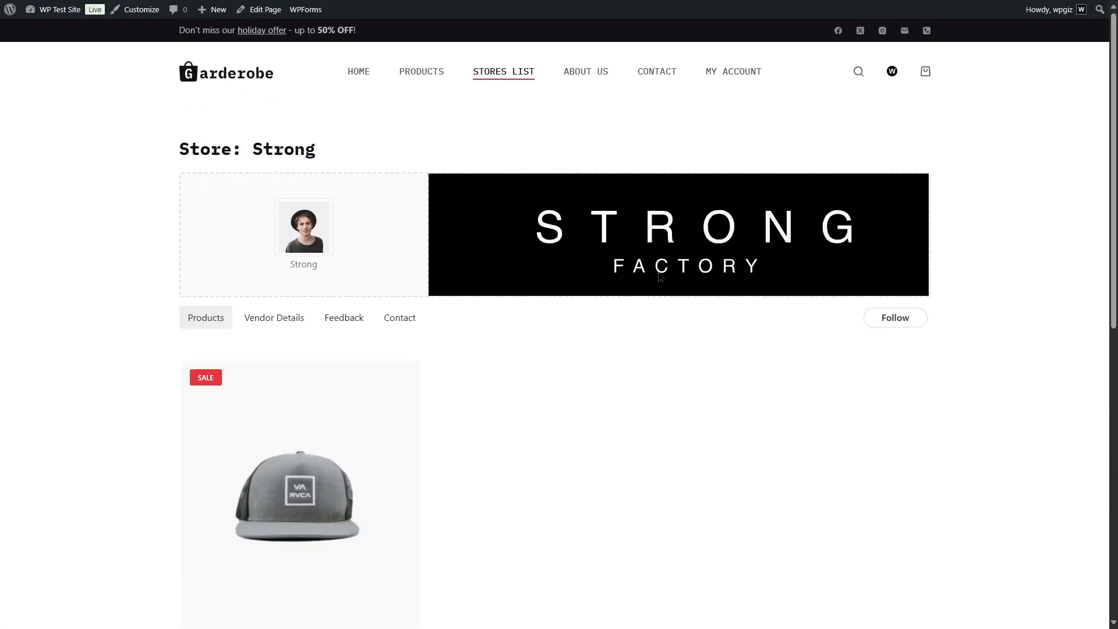
{"action": "scroll", "coordinate": [239, 407], "scroll_direction": "down", "scroll_amount": 2}
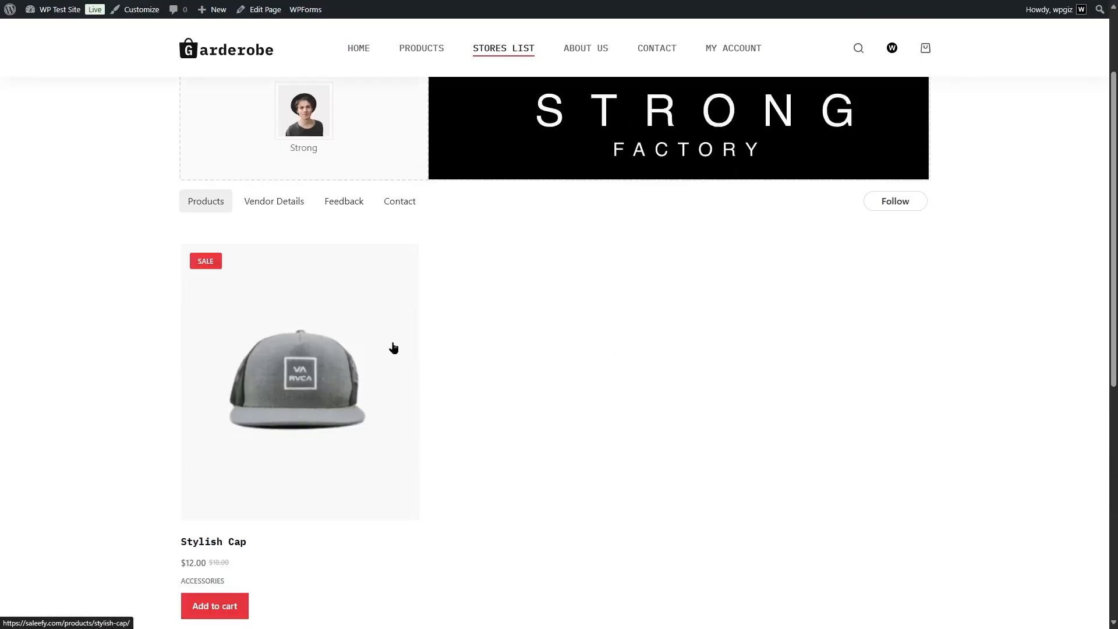
Check the Strong store's Vendor Details, Feedback, Contact and Products sections, and view the My Account page
{"action": "left_click", "coordinate": [307, 202]}
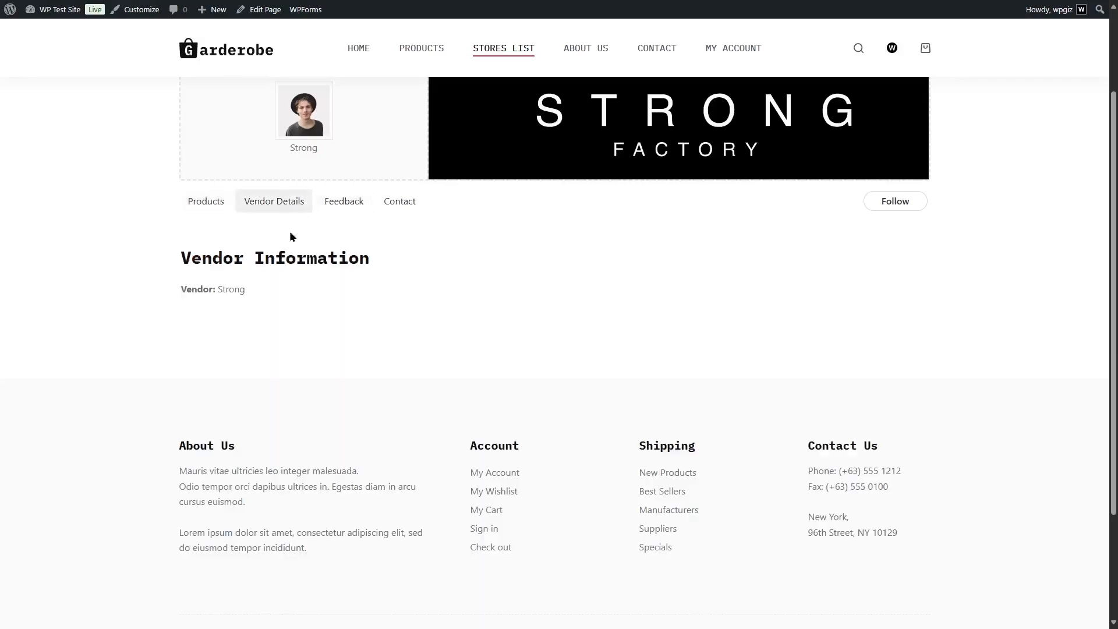
{"action": "left_click", "coordinate": [348, 211]}
{"action": "left_click", "coordinate": [412, 204]}
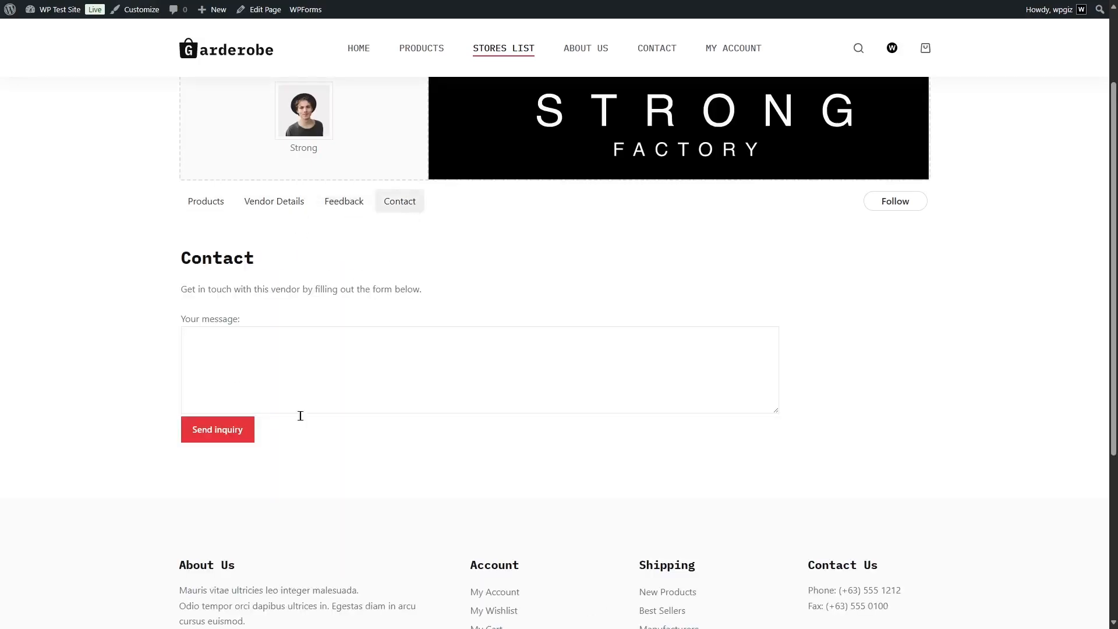
{"action": "scroll", "coordinate": [232, 335], "scroll_direction": "up", "scroll_amount": 2}
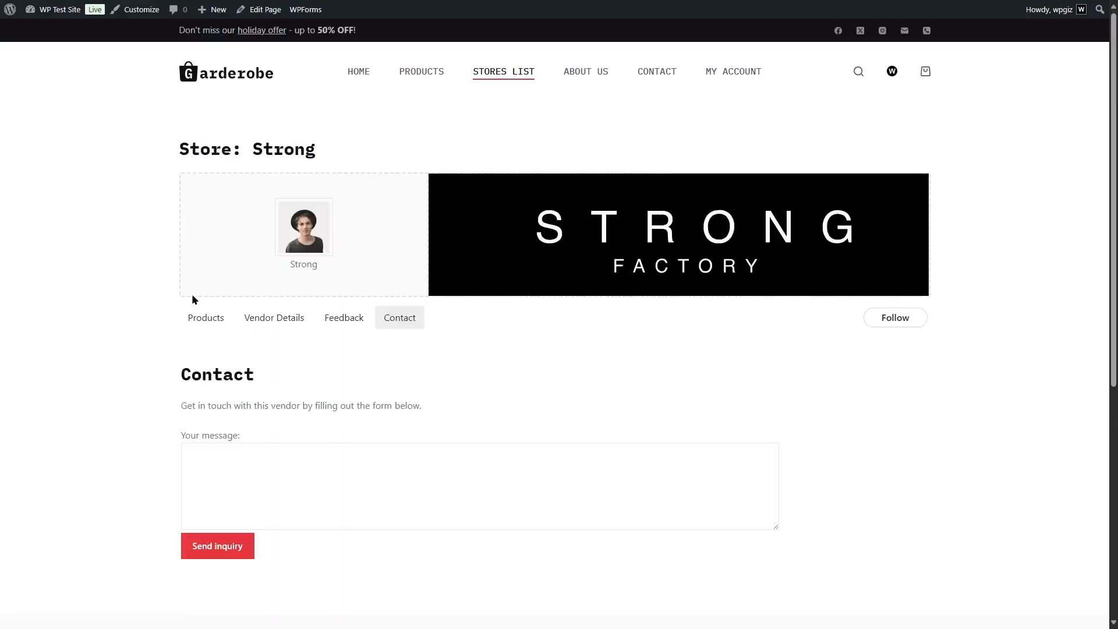
{"action": "left_click", "coordinate": [194, 320]}
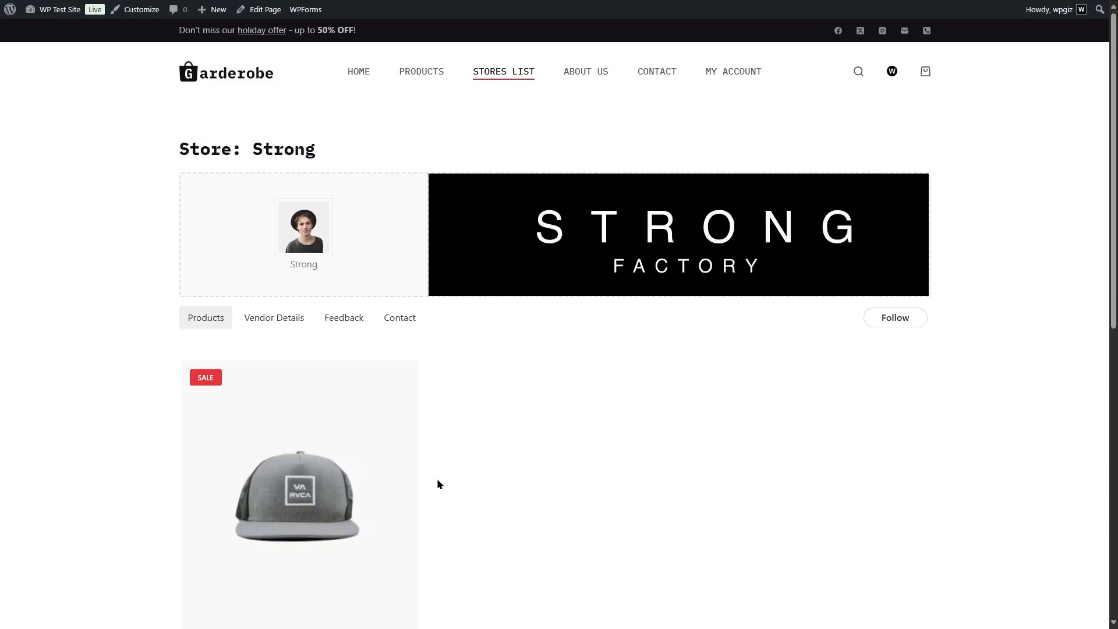
{"action": "left_click", "coordinate": [726, 79]}
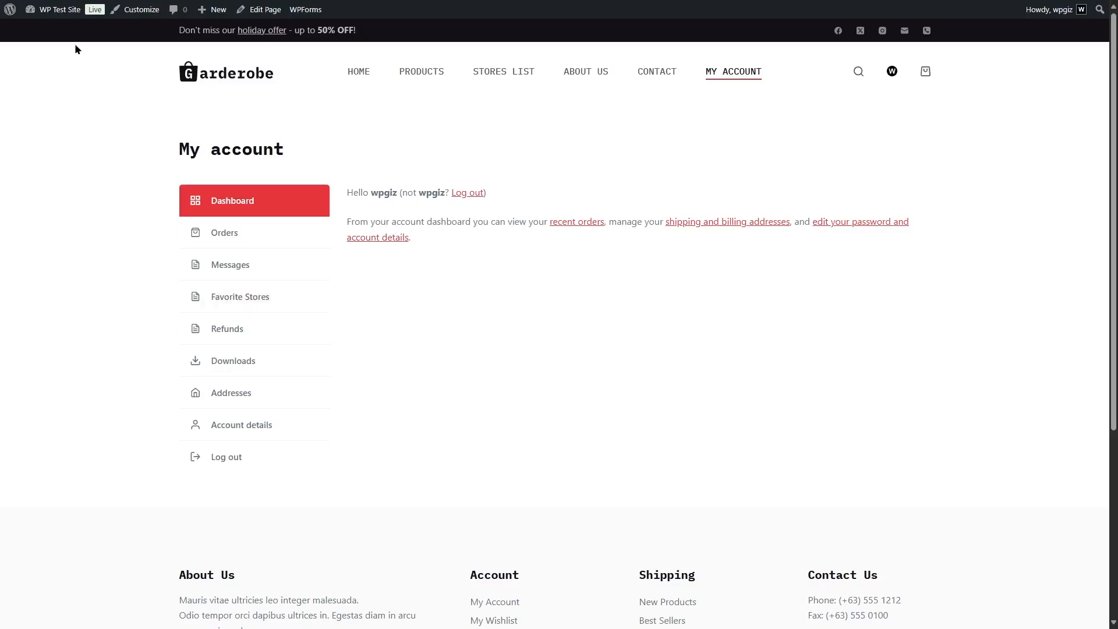
Go to the site admin and view MarketKing's list of custom registration fields
{"action": "mouse_move", "coordinate": [58, 10]}
{"action": "left_click", "coordinate": [44, 30]}
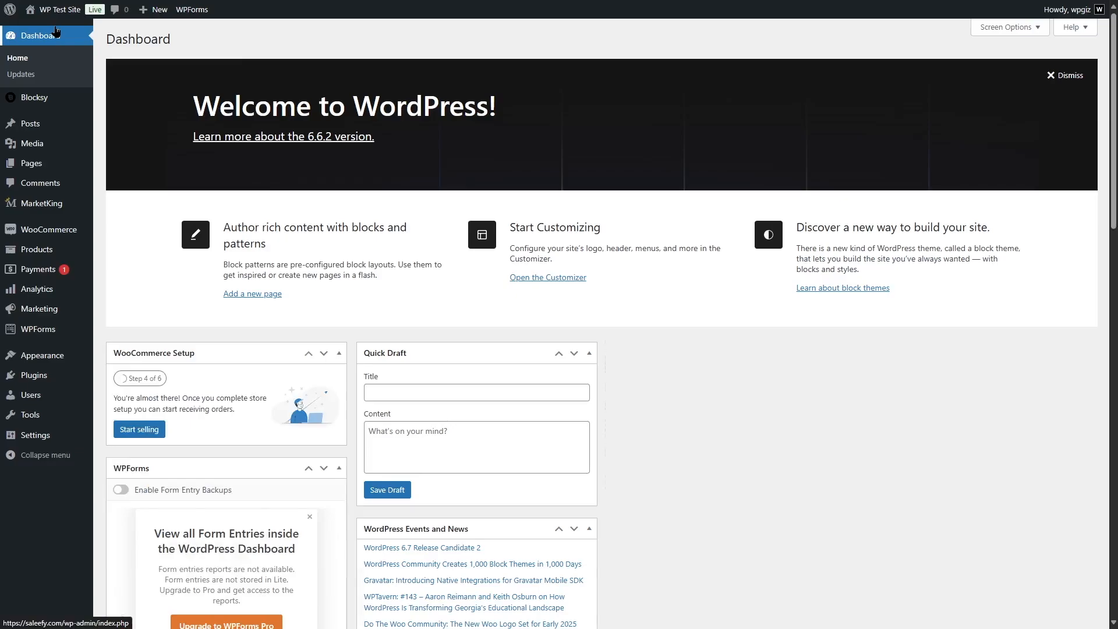
{"action": "mouse_move", "coordinate": [44, 216]}
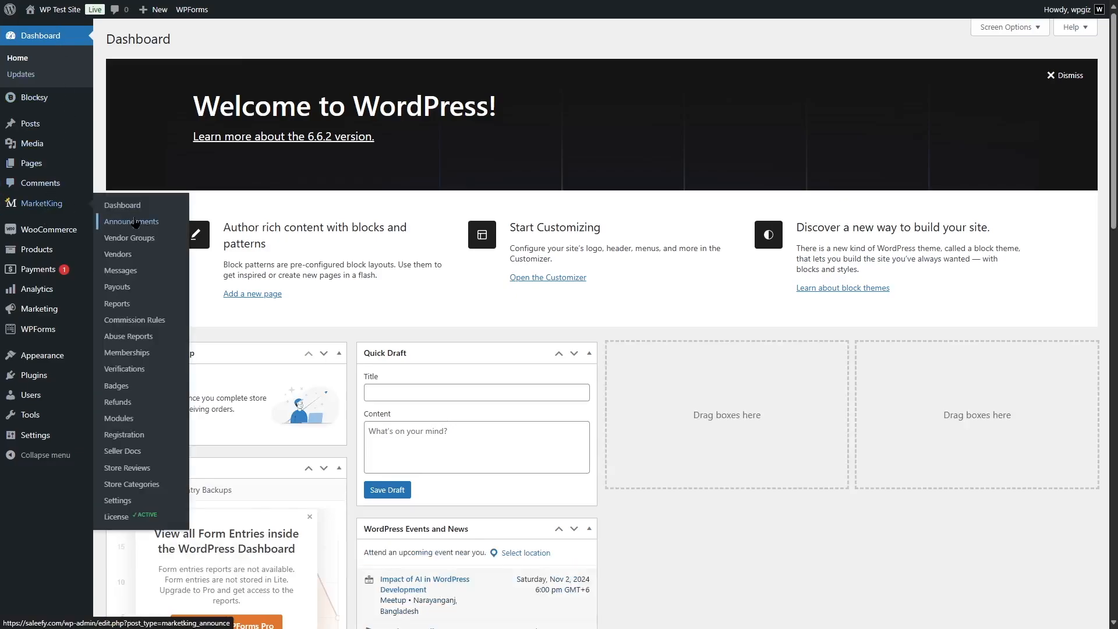
{"action": "left_click", "coordinate": [124, 434]}
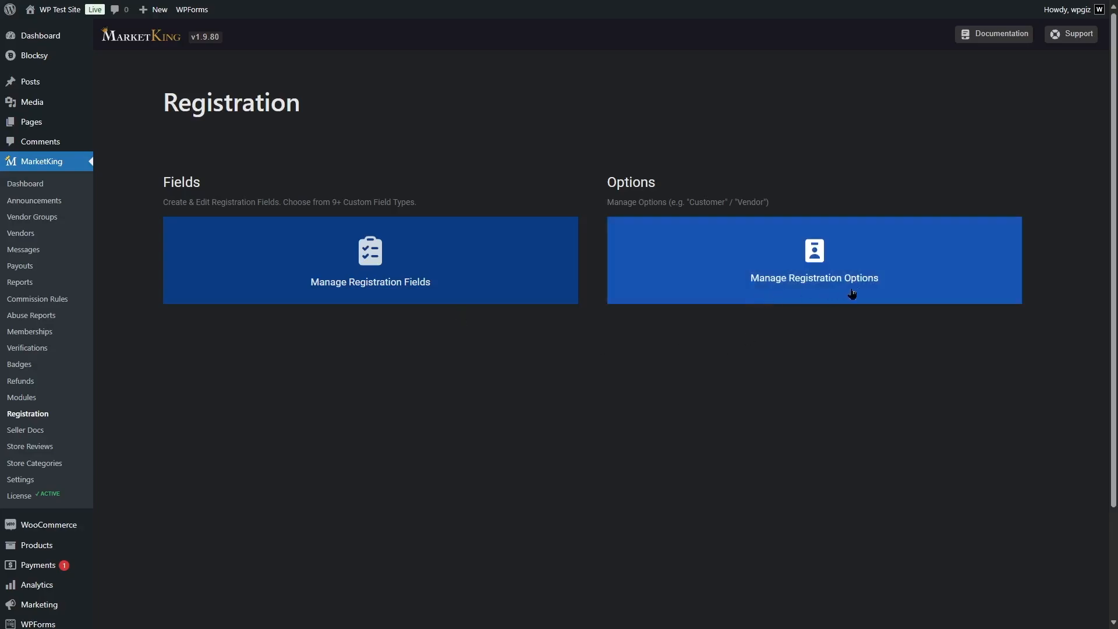
{"action": "left_click", "coordinate": [346, 291]}
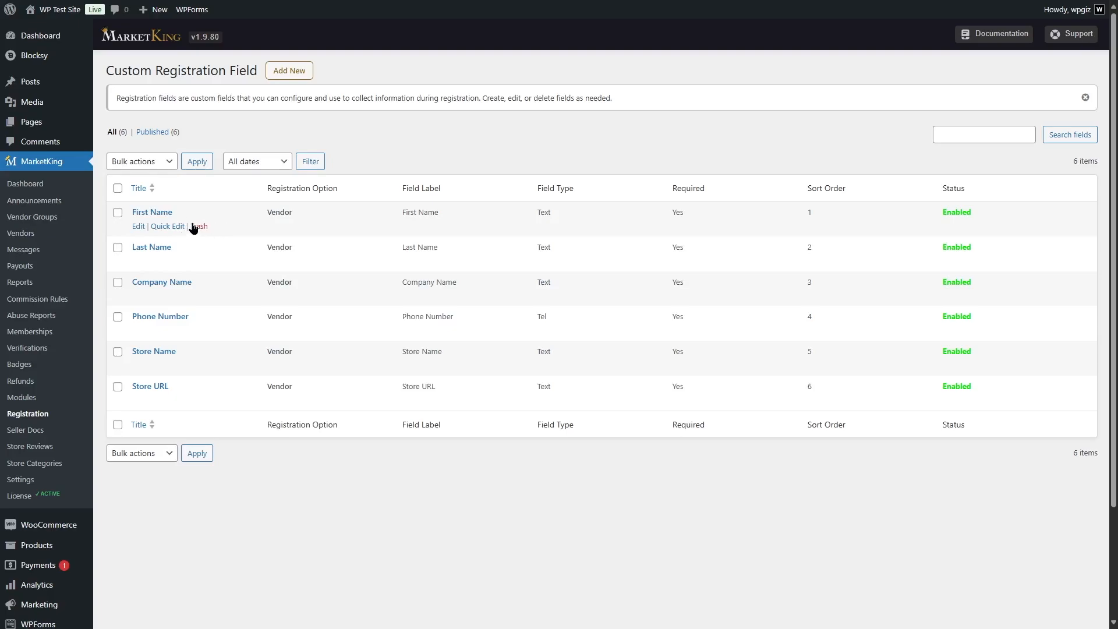
Open a new custom registration field and look over its status, registration option and available field types
{"action": "left_click", "coordinate": [287, 73]}
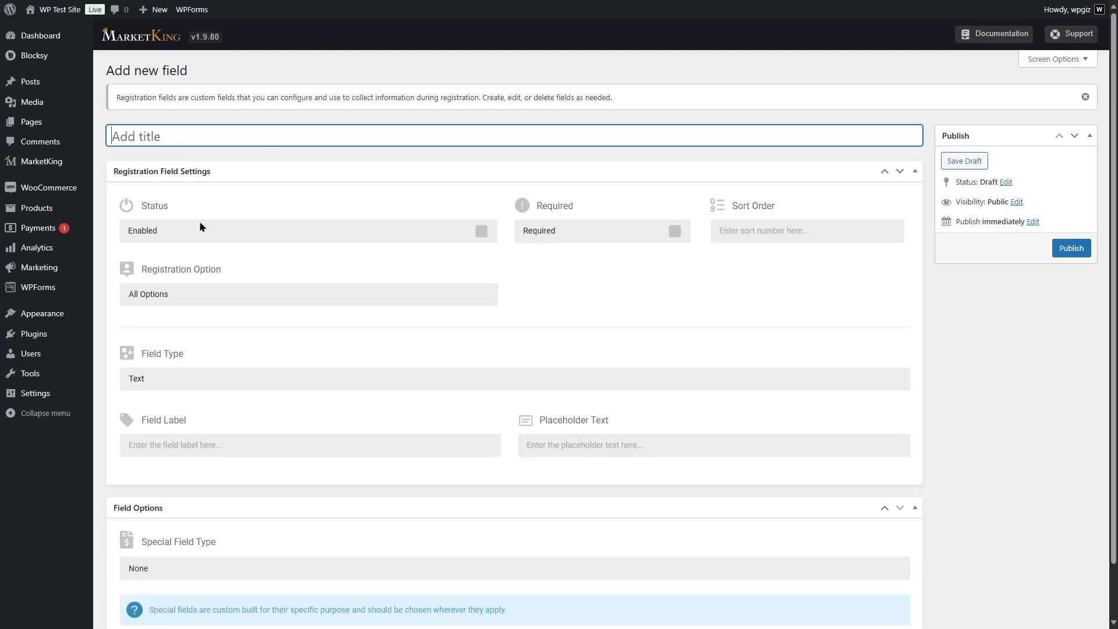
{"action": "left_click", "coordinate": [166, 233]}
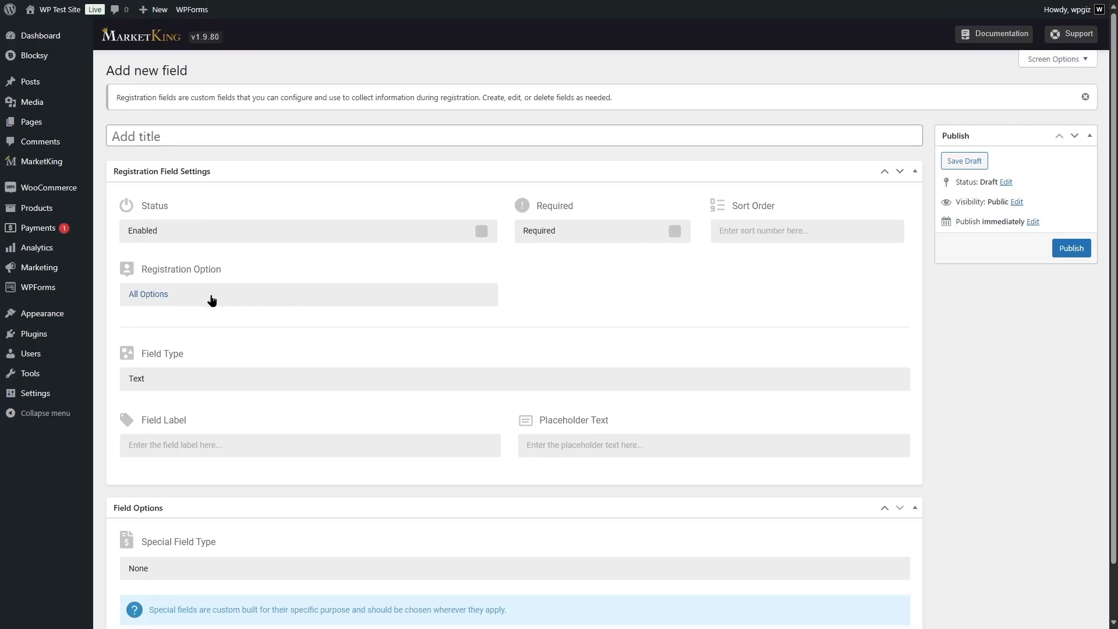
{"action": "left_click", "coordinate": [175, 386]}
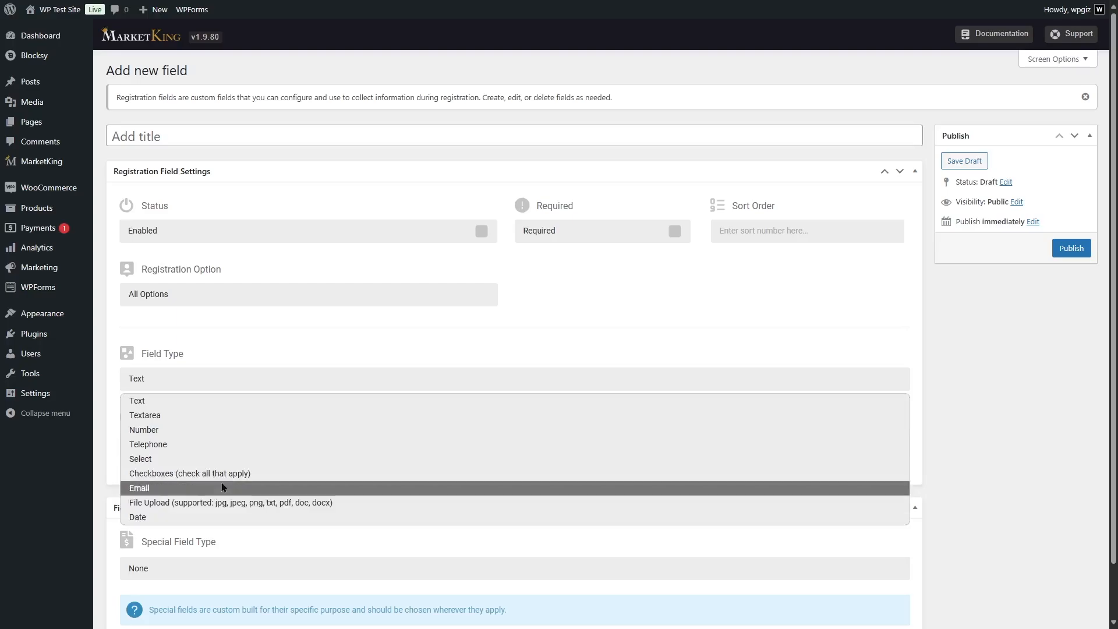
{"action": "left_click", "coordinate": [299, 365]}
{"action": "scroll", "coordinate": [299, 365], "scroll_direction": "down", "scroll_amount": 2}
{"action": "scroll", "coordinate": [323, 350], "scroll_direction": "up", "scroll_amount": 2}
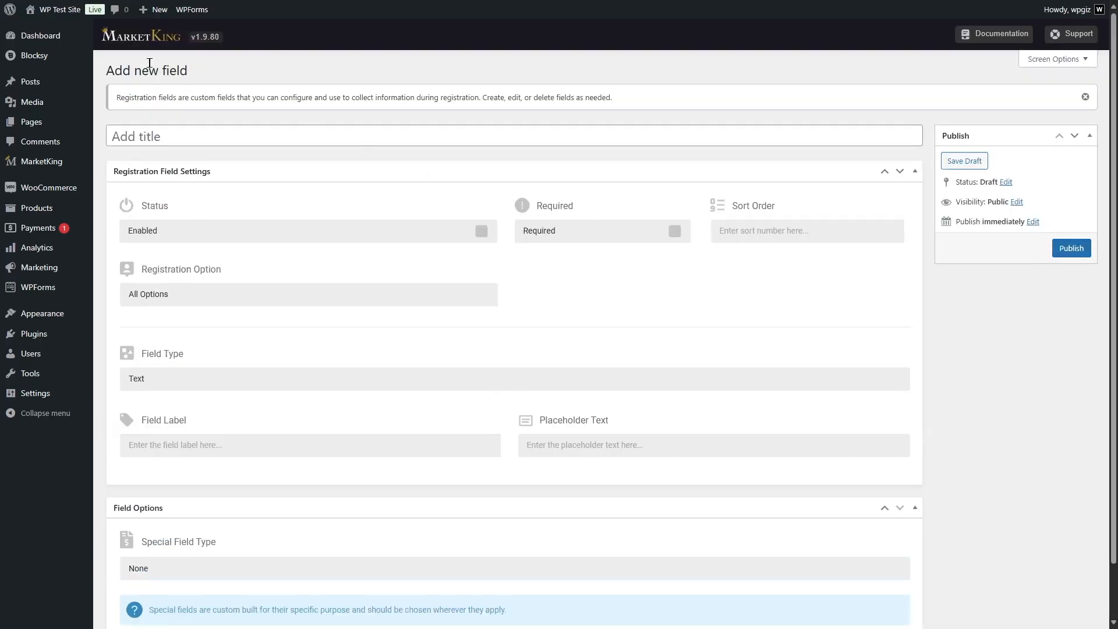
Return to MarketKing's Registration section and open the registration options
{"action": "mouse_move", "coordinate": [41, 161]}
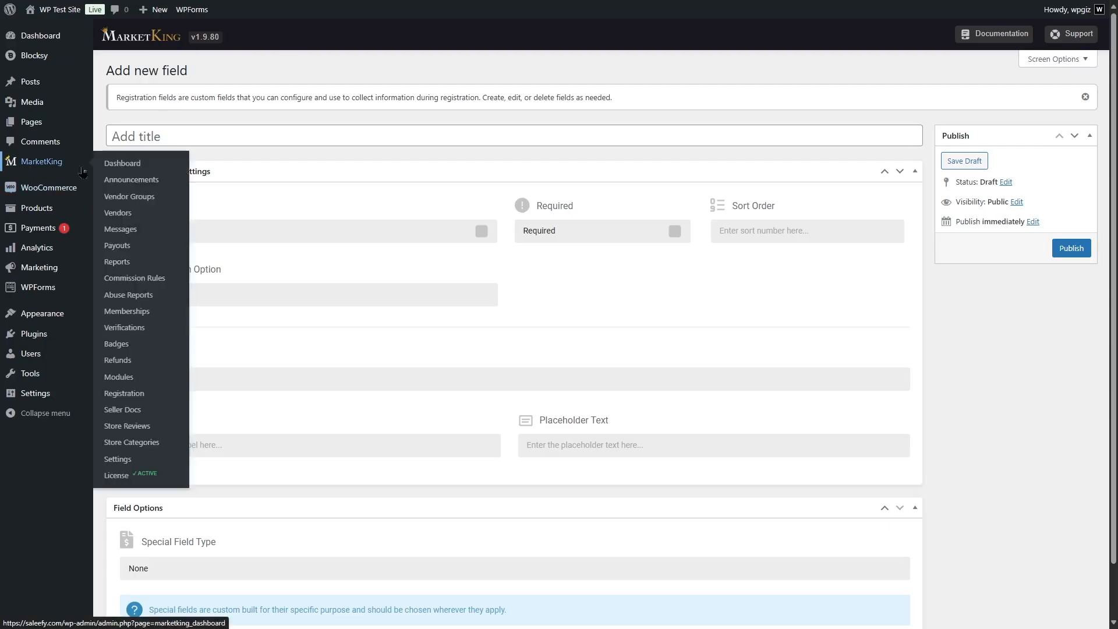
{"action": "left_click", "coordinate": [152, 395]}
{"action": "left_click", "coordinate": [724, 258]}
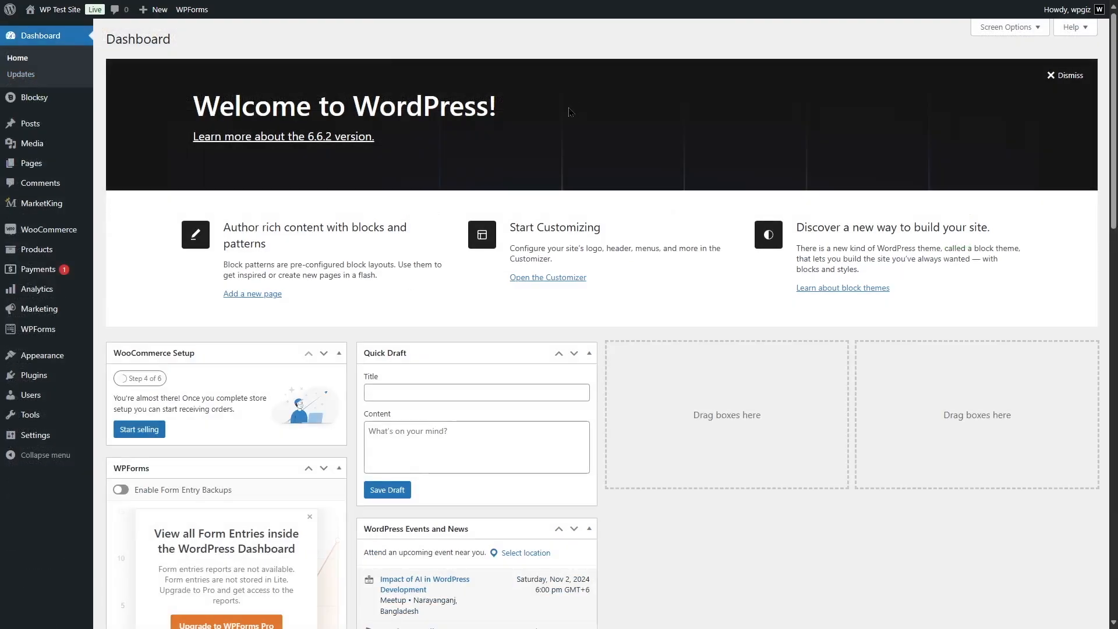
In WooCommerce's accounts settings, allow account creation on the "My account" page, keep email-as-login and password setup link off, and save
{"action": "mouse_move", "coordinate": [52, 230]}
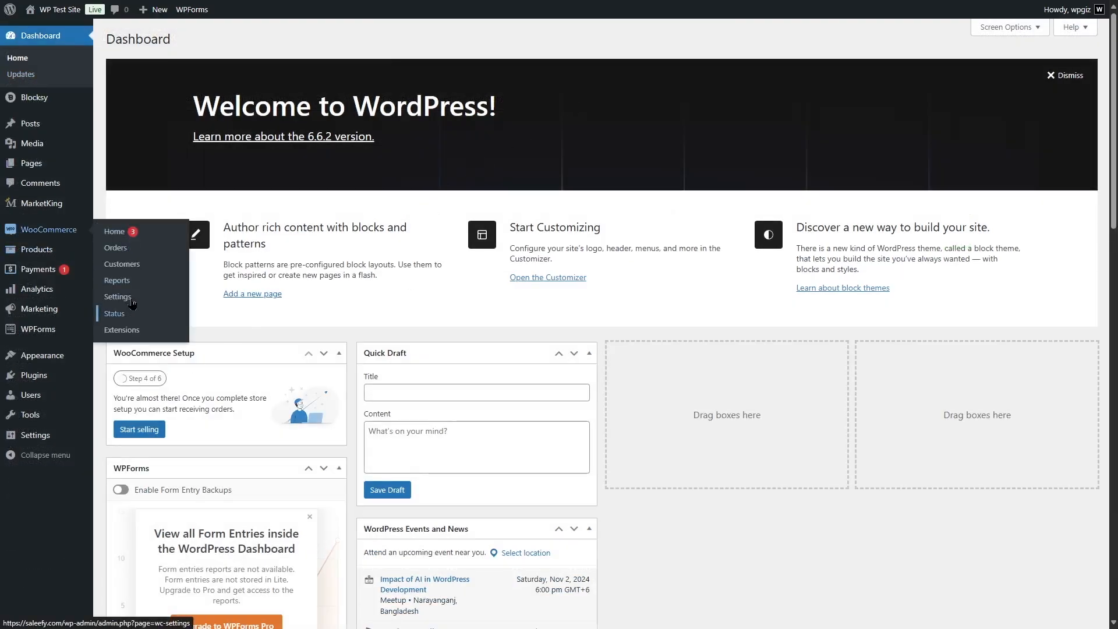
{"action": "left_click", "coordinate": [133, 298]}
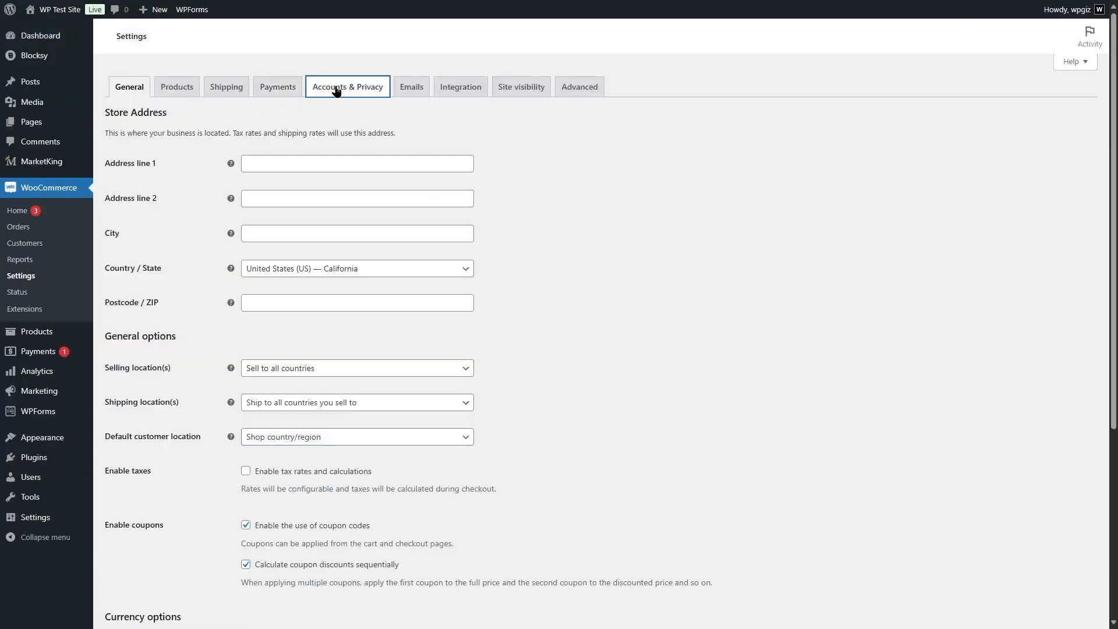
{"action": "left_click", "coordinate": [336, 88]}
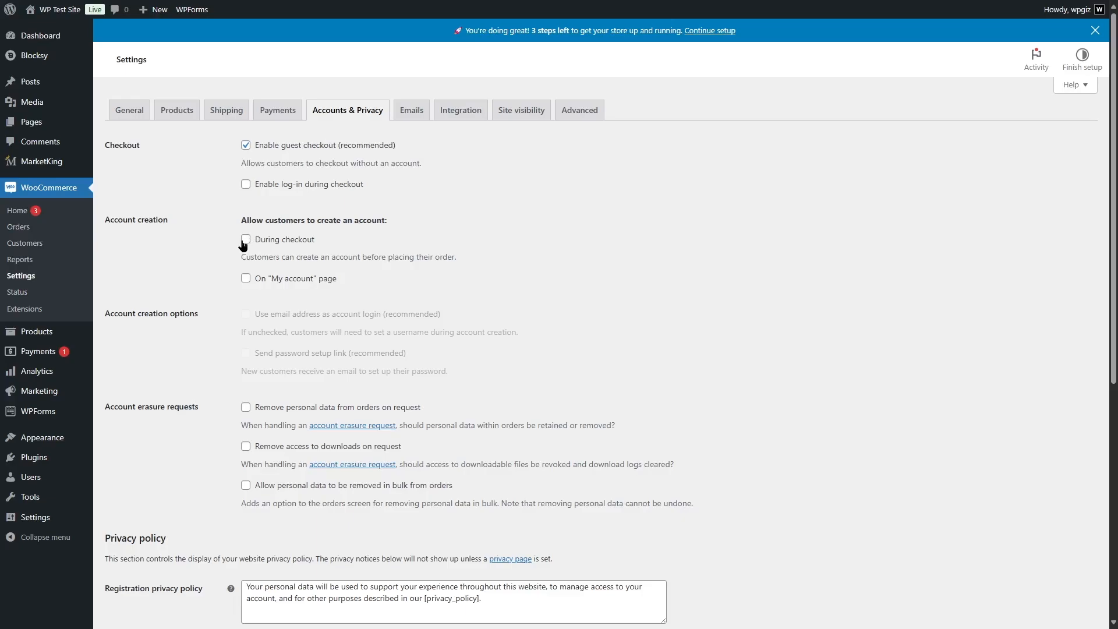
{"action": "left_click", "coordinate": [246, 280]}
{"action": "left_click", "coordinate": [246, 315]}
{"action": "left_click", "coordinate": [245, 353]}
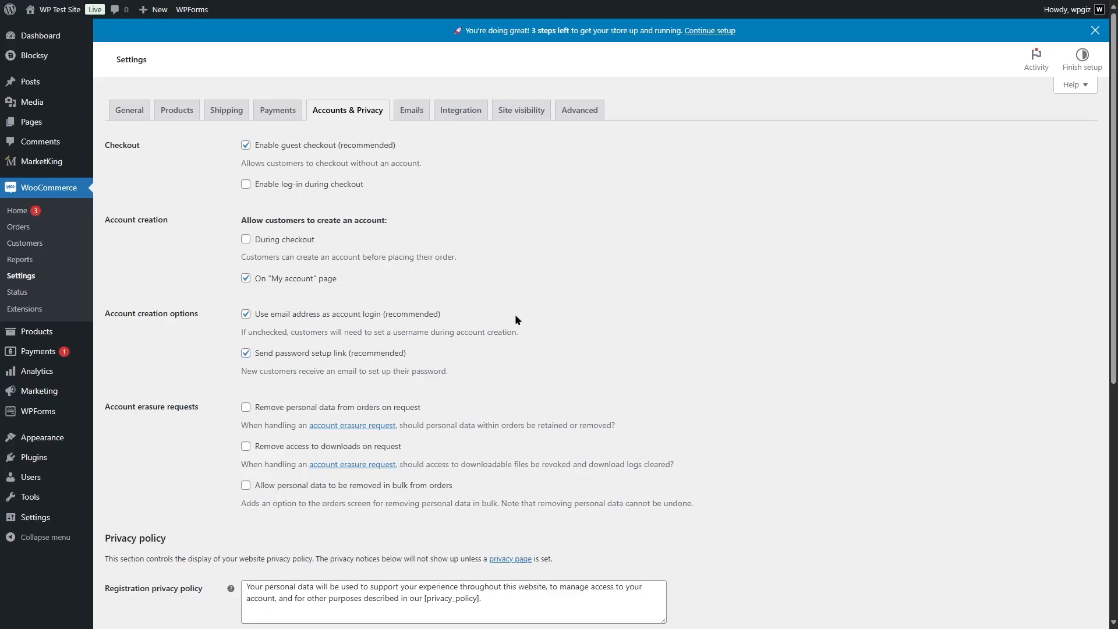
{"action": "left_click", "coordinate": [246, 353]}
{"action": "left_click", "coordinate": [246, 314]}
{"action": "scroll", "coordinate": [246, 325], "scroll_direction": "down", "scroll_amount": 1}
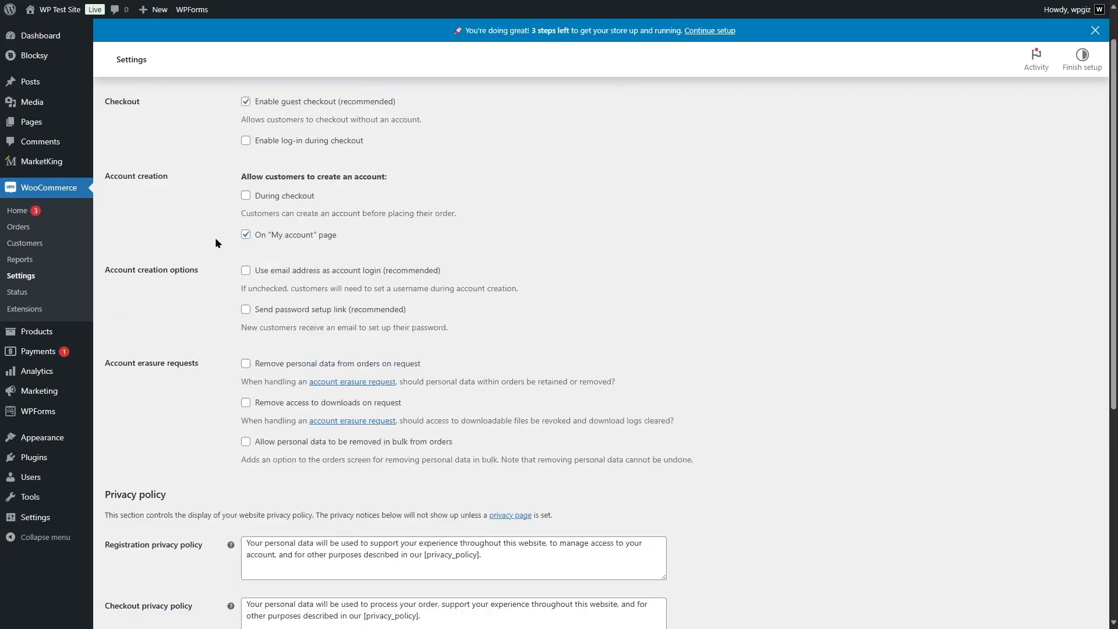
{"action": "scroll", "coordinate": [215, 237], "scroll_direction": "down", "scroll_amount": 6}
{"action": "left_click", "coordinate": [138, 569]}
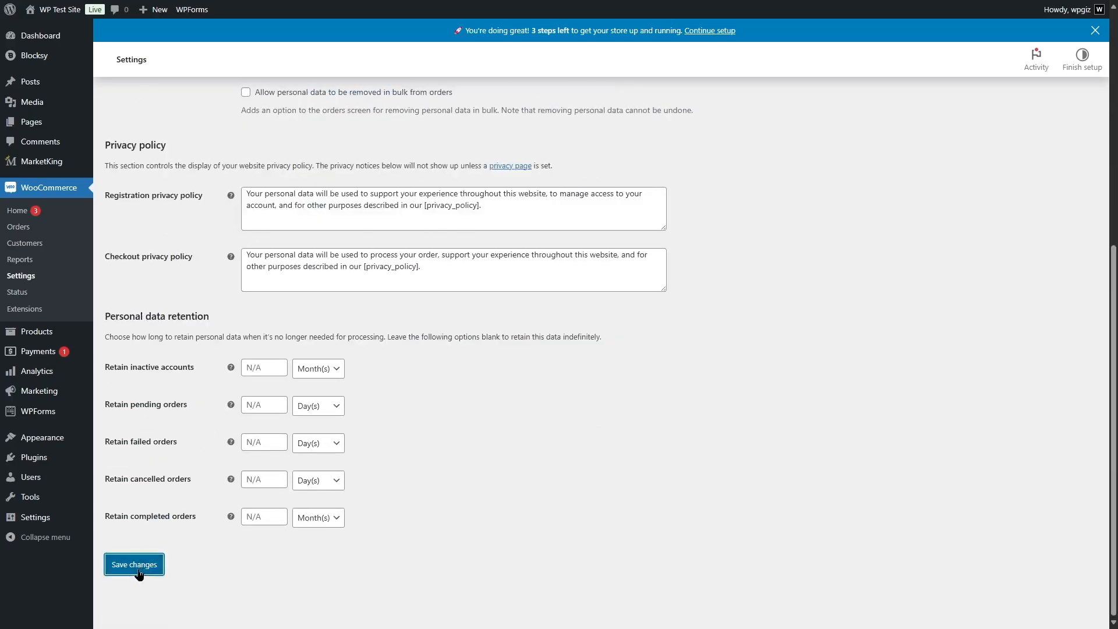
Register a new account on the live My Account page with a username, email address and password, choosing the Vendor user type
{"action": "mouse_move", "coordinate": [48, 35]}
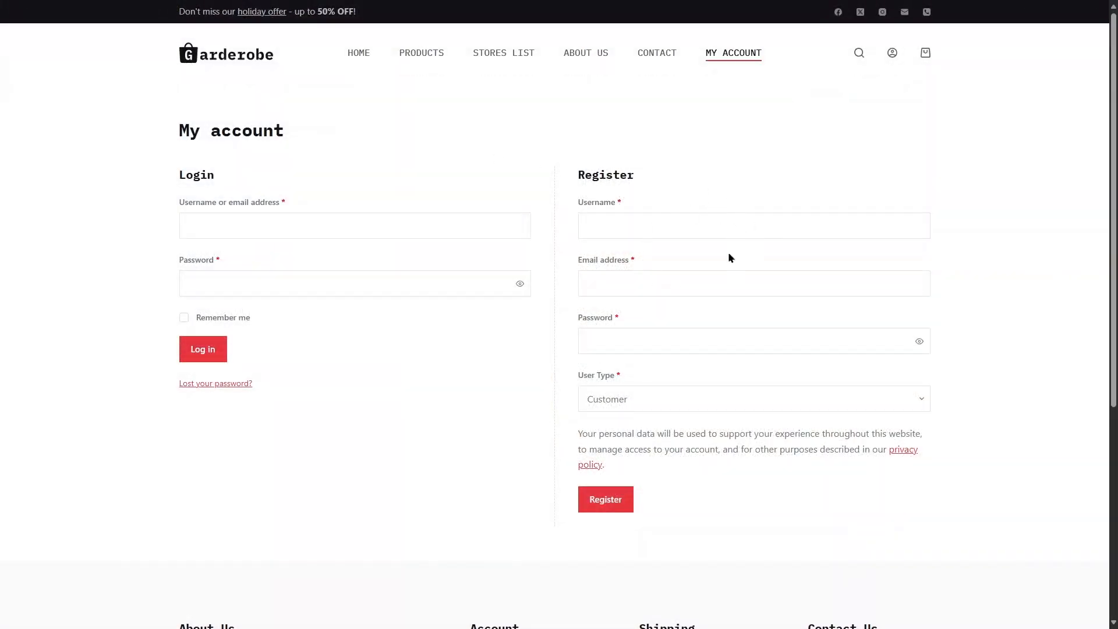
{"action": "left_click", "coordinate": [636, 401]}
{"action": "left_click", "coordinate": [979, 402]}
{"action": "left_click", "coordinate": [617, 229]}
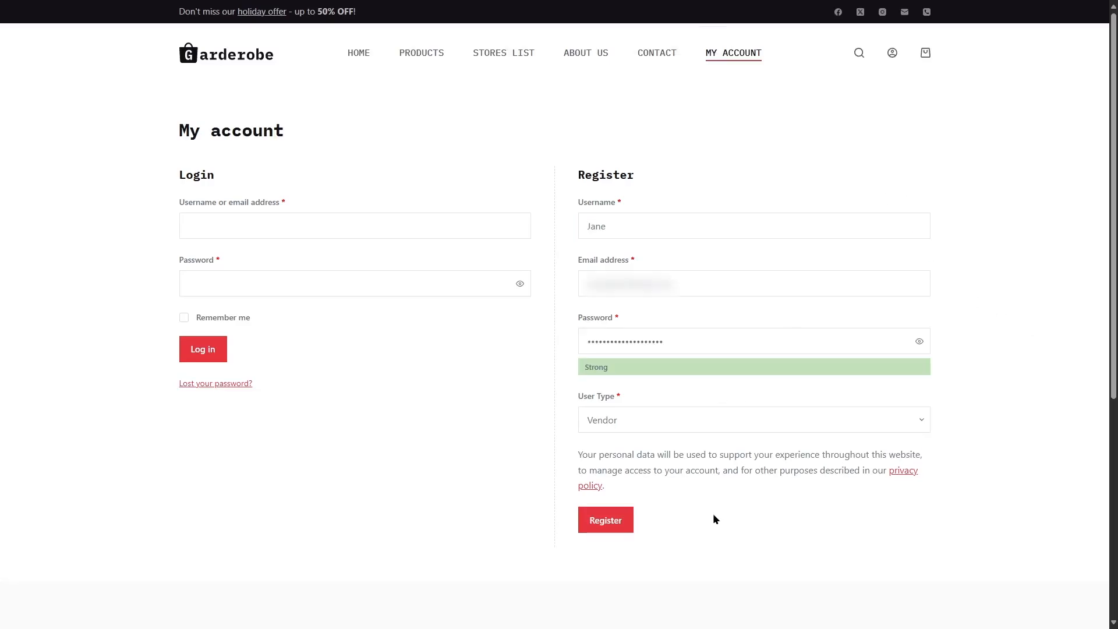
{"action": "left_click", "coordinate": [619, 519]}
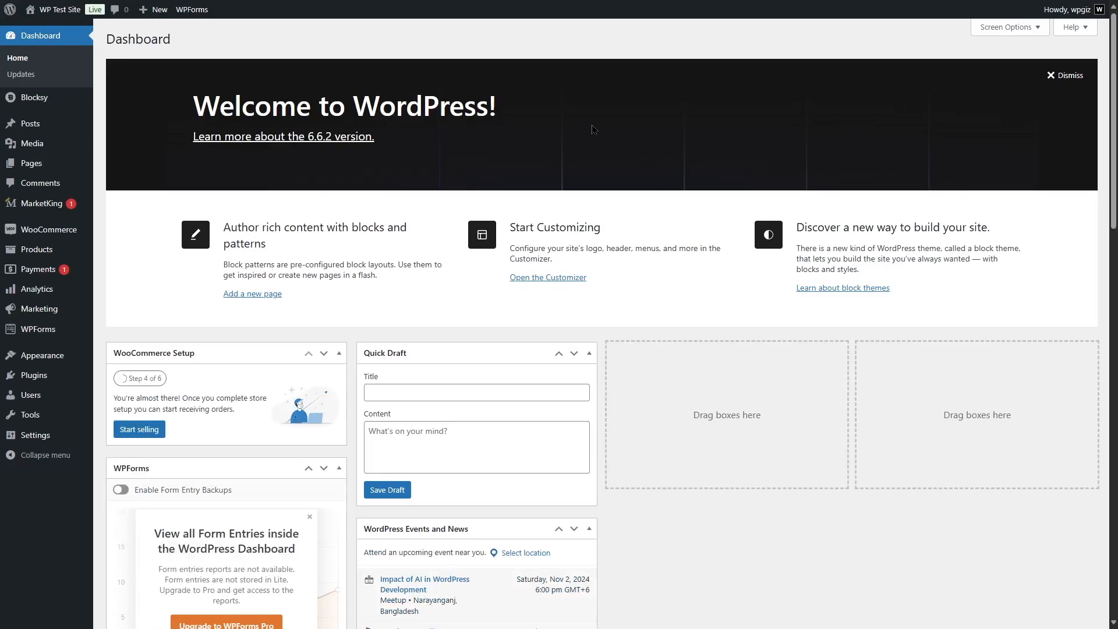
Review the pending vendor registration in the MarketKing dashboard and approve the user as a Premium Vendor
{"action": "mouse_move", "coordinate": [64, 209]}
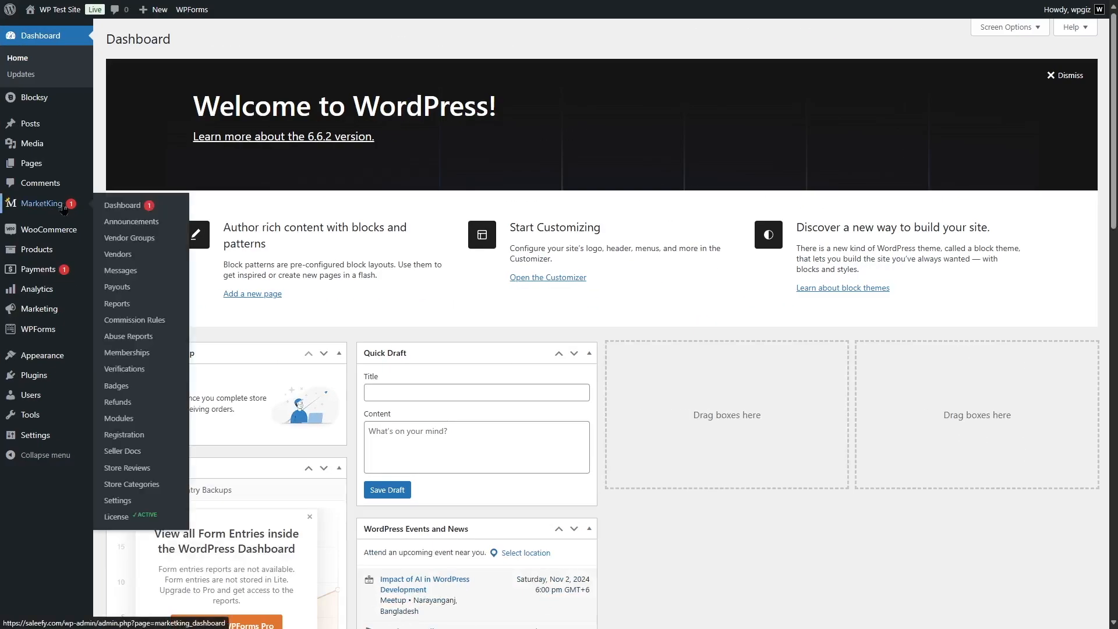
{"action": "left_click", "coordinate": [136, 211]}
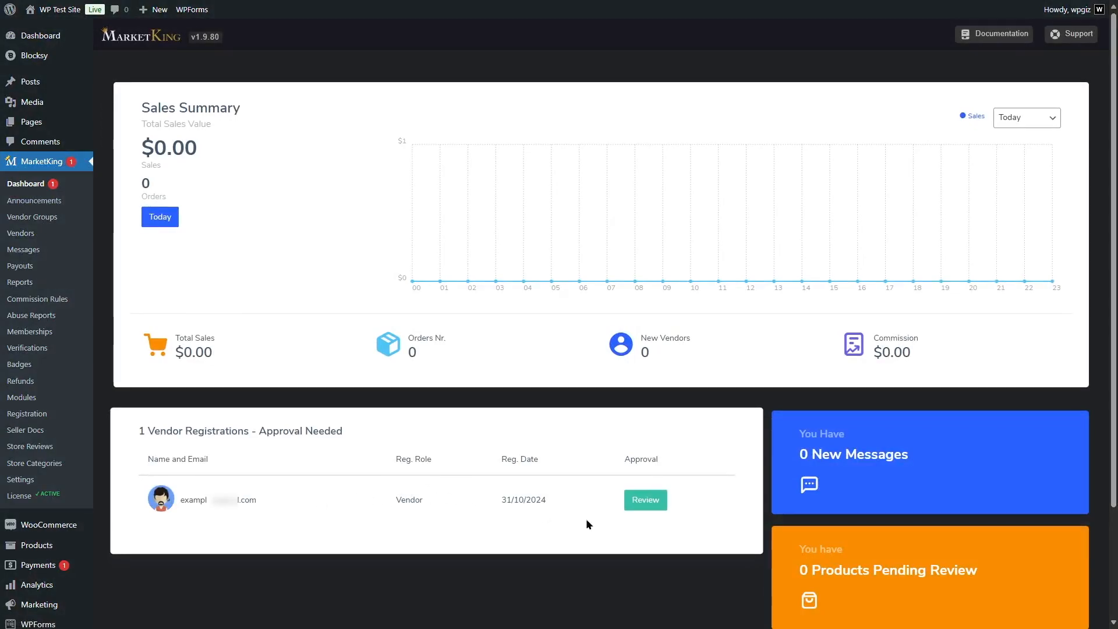
{"action": "left_click", "coordinate": [648, 506]}
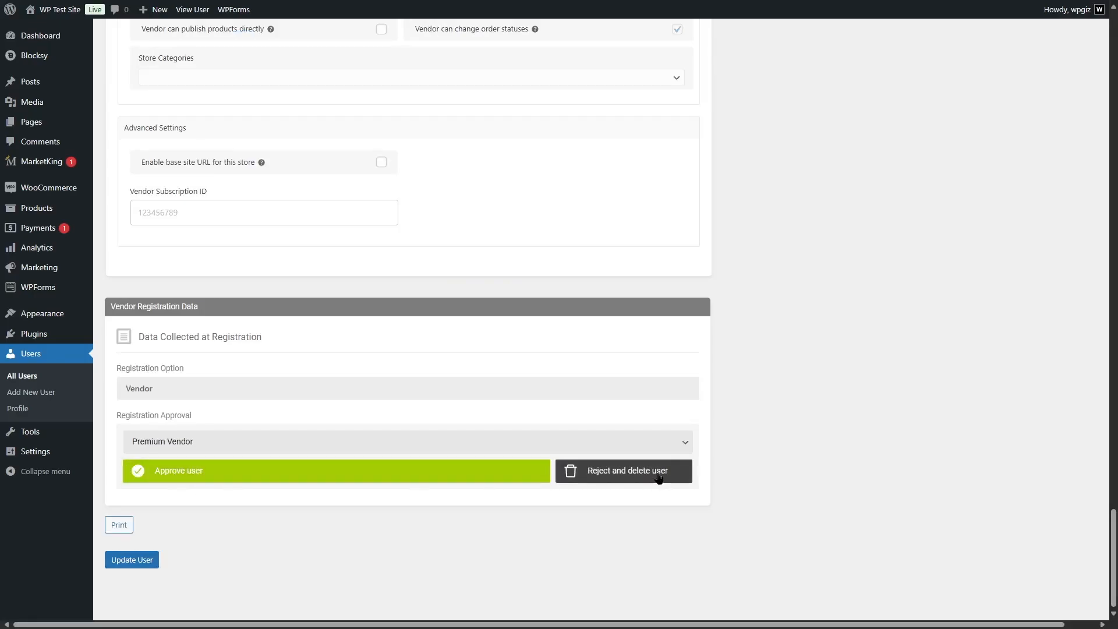
{"action": "left_click", "coordinate": [179, 481]}
{"action": "left_click", "coordinate": [614, 75]}
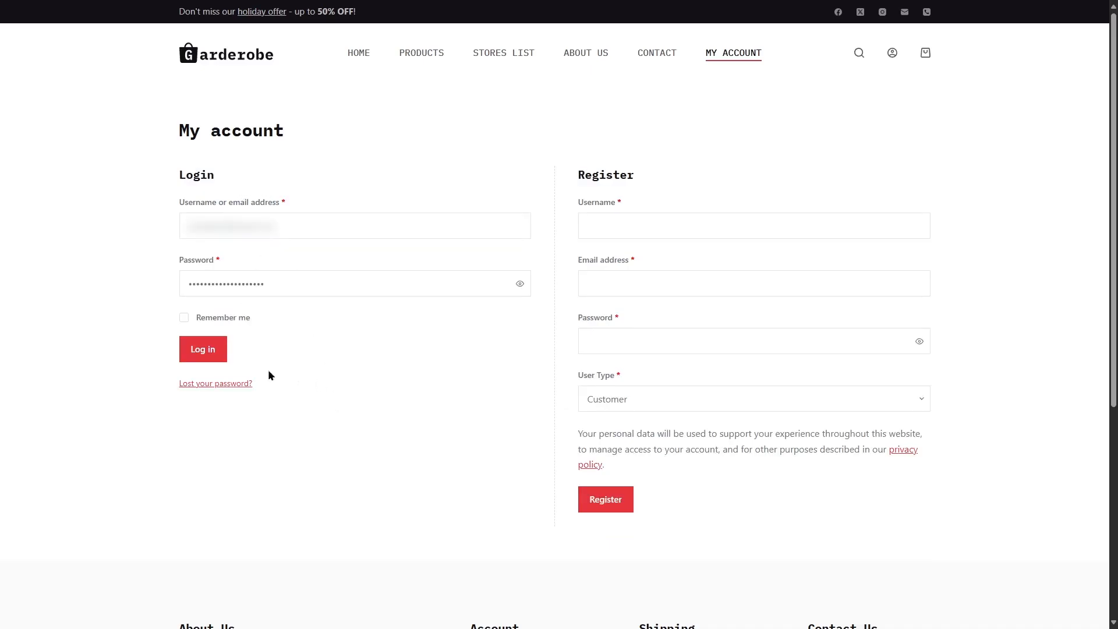
Log in on the live My Account page with the new vendor's email and password, and go to the Vendor Dashboard
{"action": "left_click", "coordinate": [210, 354]}
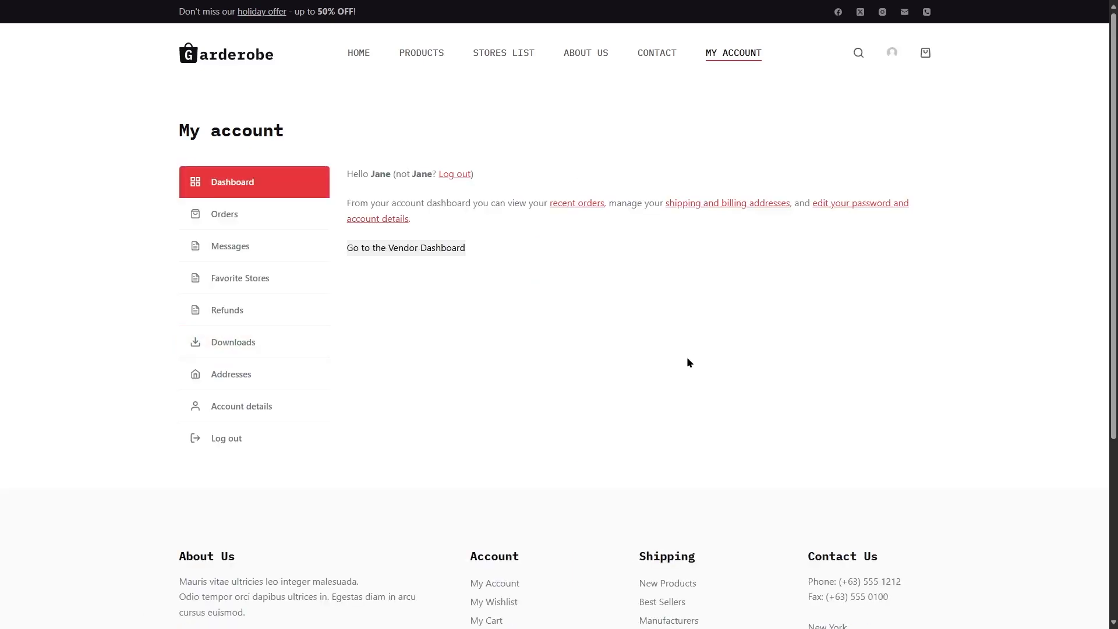
{"action": "left_click", "coordinate": [243, 213]}
{"action": "left_click", "coordinate": [262, 253]}
{"action": "left_click", "coordinate": [422, 248]}
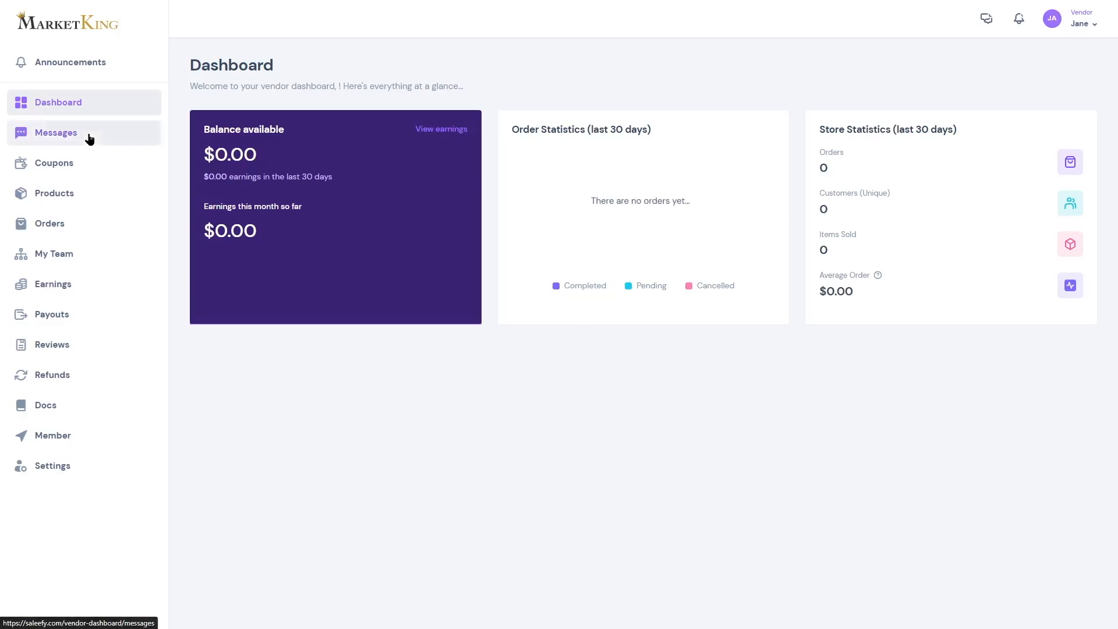
Add a Black T-Shirt product with regular price 20, sale price 14, a T-shirt image and description "asd", and save it
{"action": "left_click", "coordinate": [63, 198]}
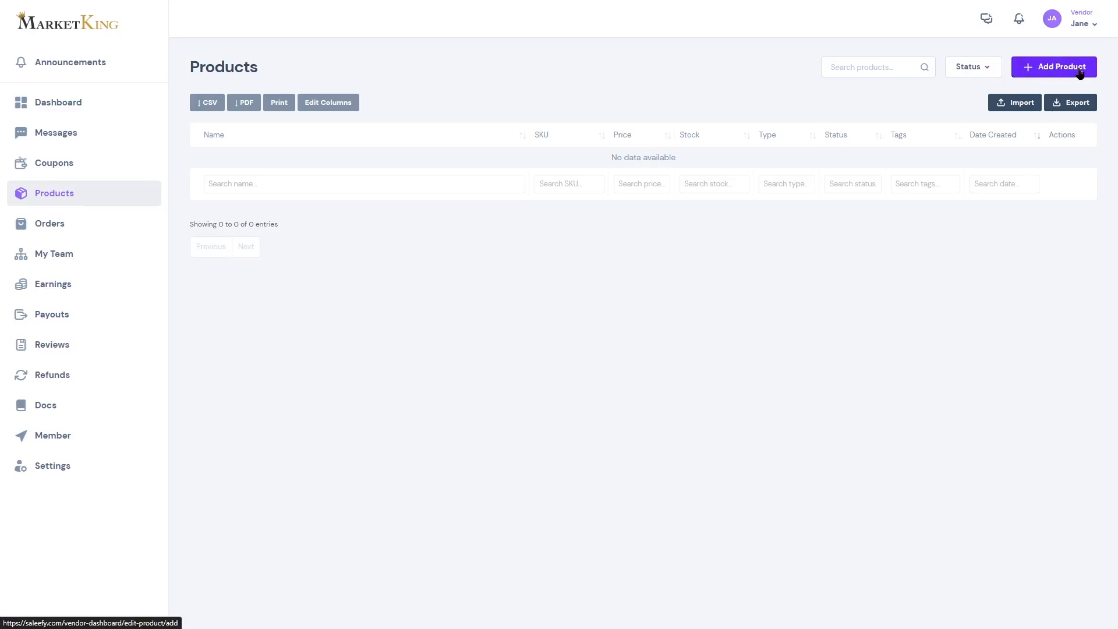
{"action": "left_click", "coordinate": [1078, 67]}
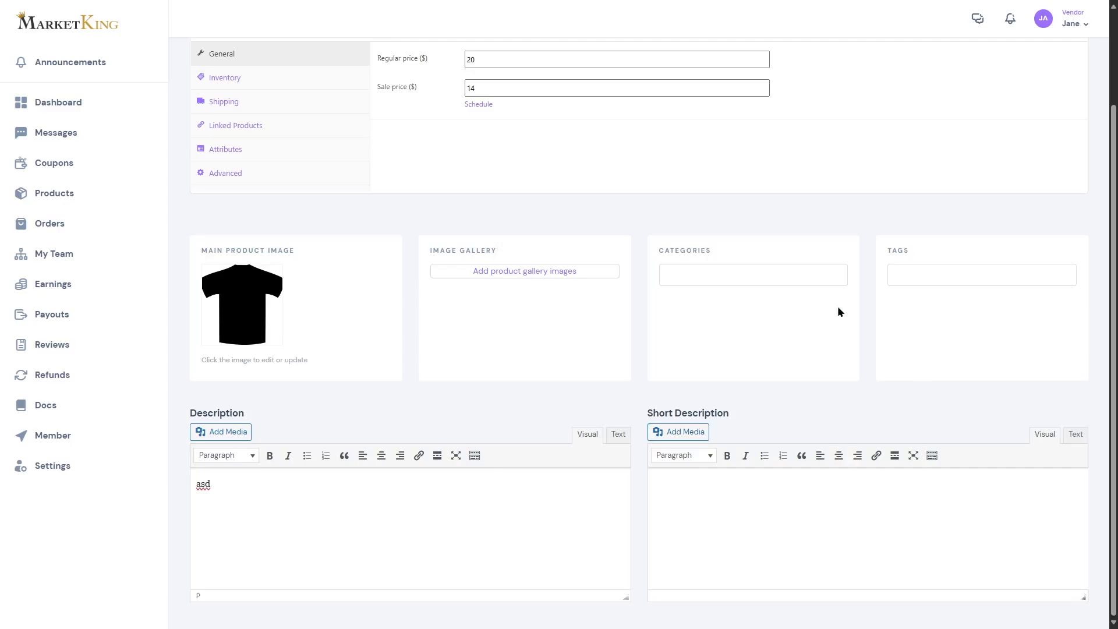
{"action": "scroll", "coordinate": [837, 306], "scroll_direction": "up", "scroll_amount": 2}
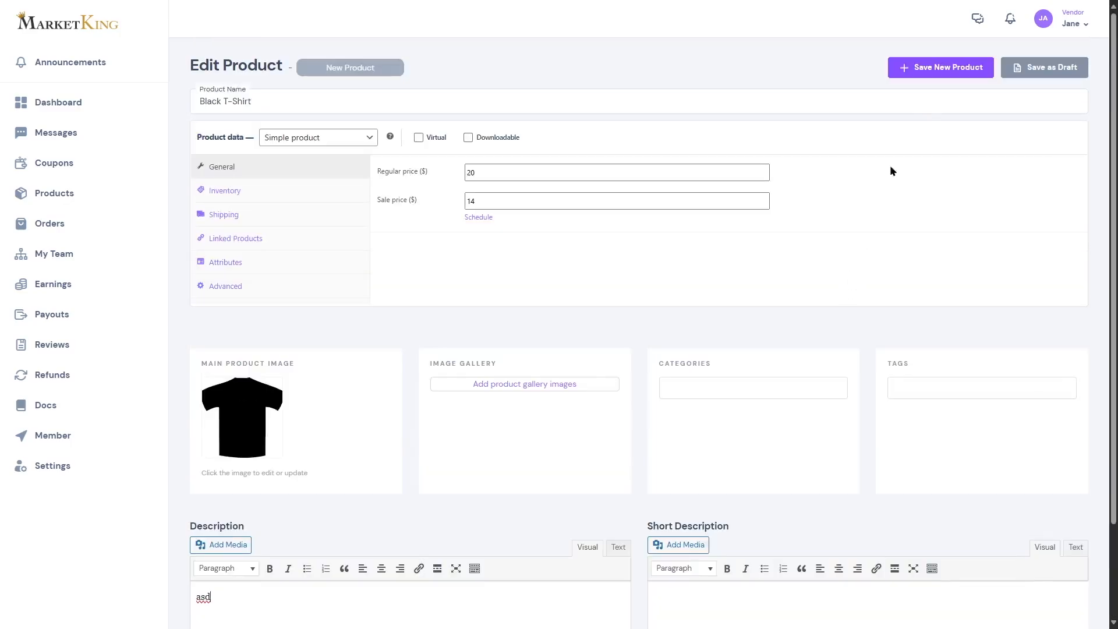
{"action": "left_click", "coordinate": [948, 69]}
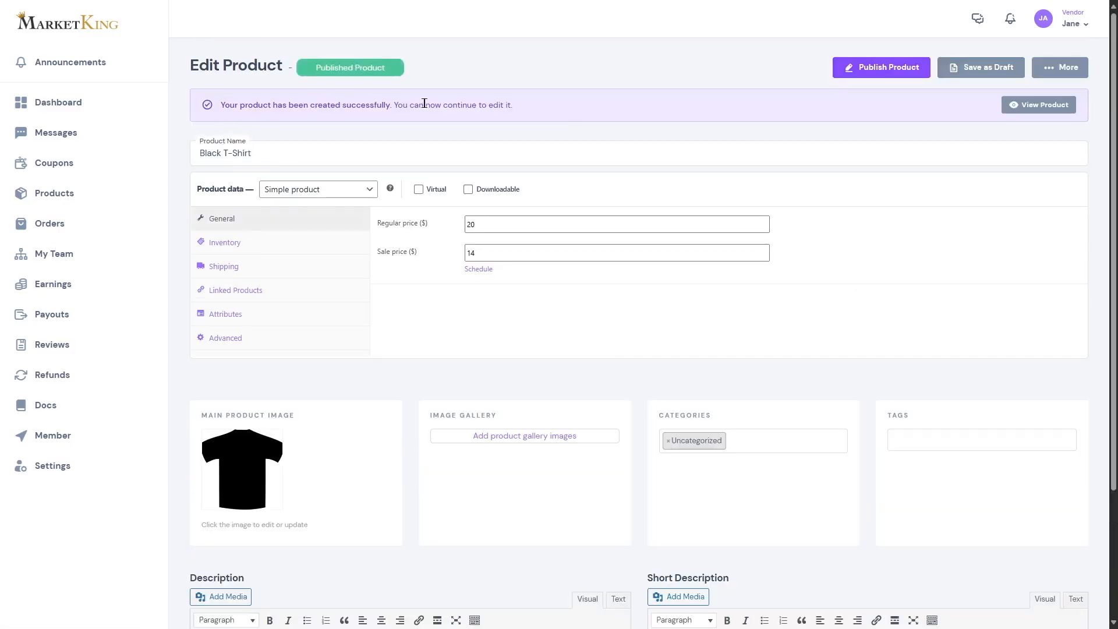
{"action": "left_click", "coordinate": [67, 198]}
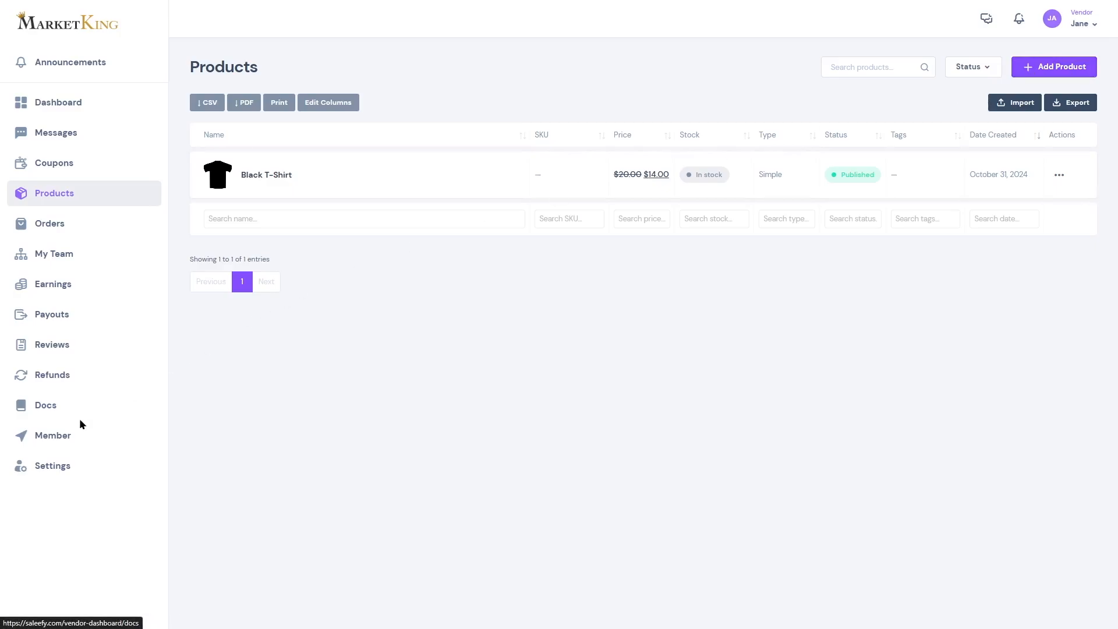
View the Store Information fields in the vendor dashboard's settings
{"action": "left_click", "coordinate": [64, 467]}
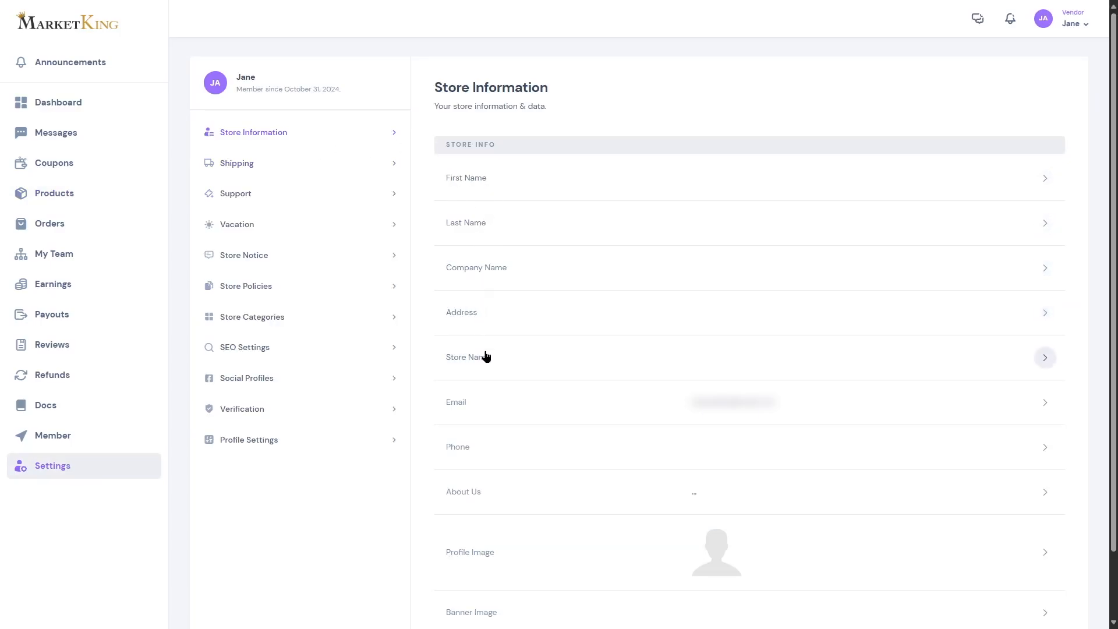
{"action": "scroll", "coordinate": [524, 430], "scroll_direction": "down", "scroll_amount": 1}
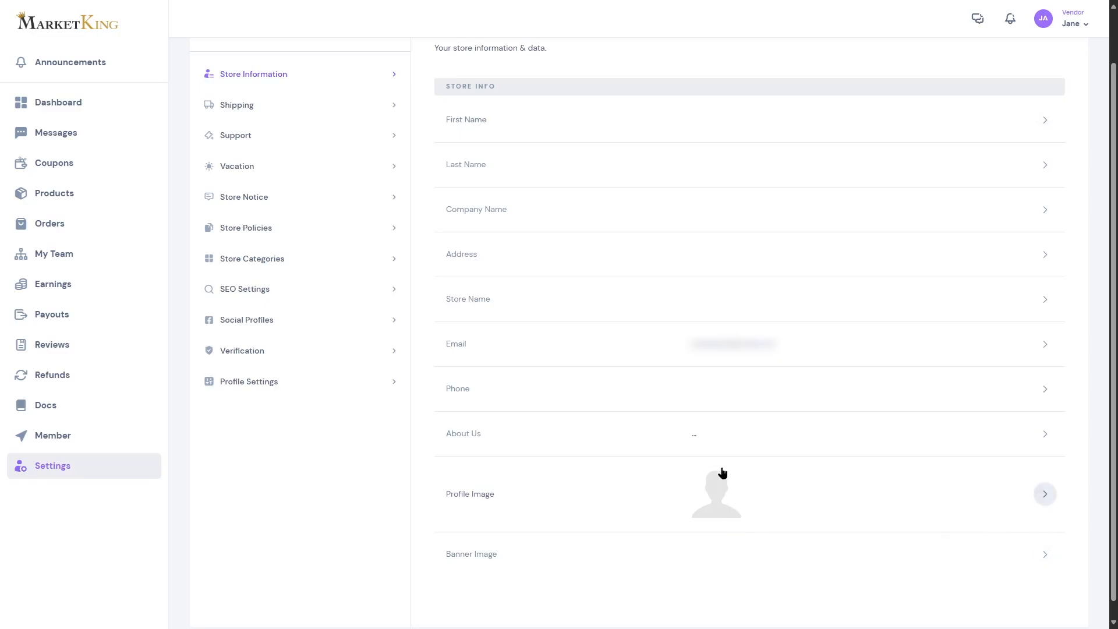
{"action": "scroll", "coordinate": [711, 474], "scroll_direction": "up", "scroll_amount": 1}
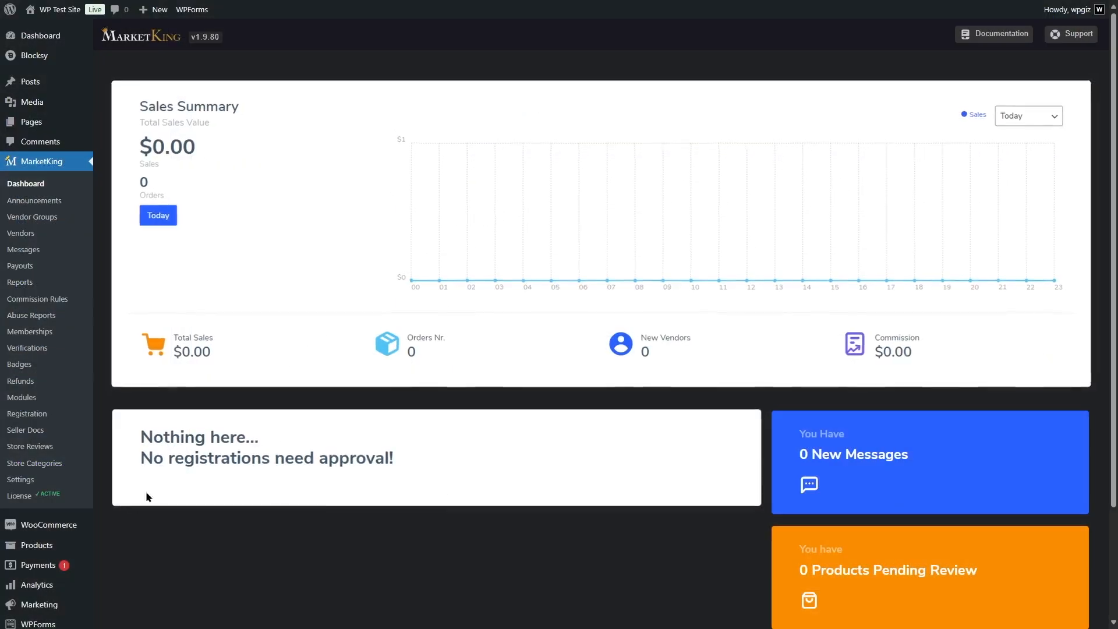
Enable MarketKing Stripe Connect (Split Pay) in the WooCommerce payment settings
{"action": "mouse_move", "coordinate": [70, 526]}
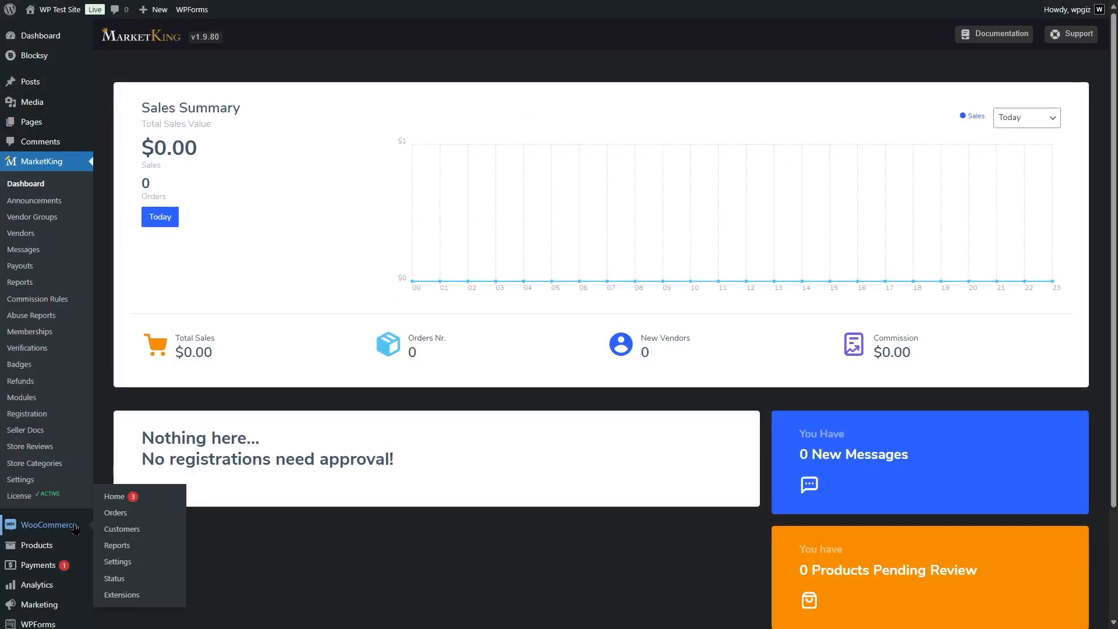
{"action": "left_click", "coordinate": [119, 562]}
{"action": "left_click", "coordinate": [278, 88]}
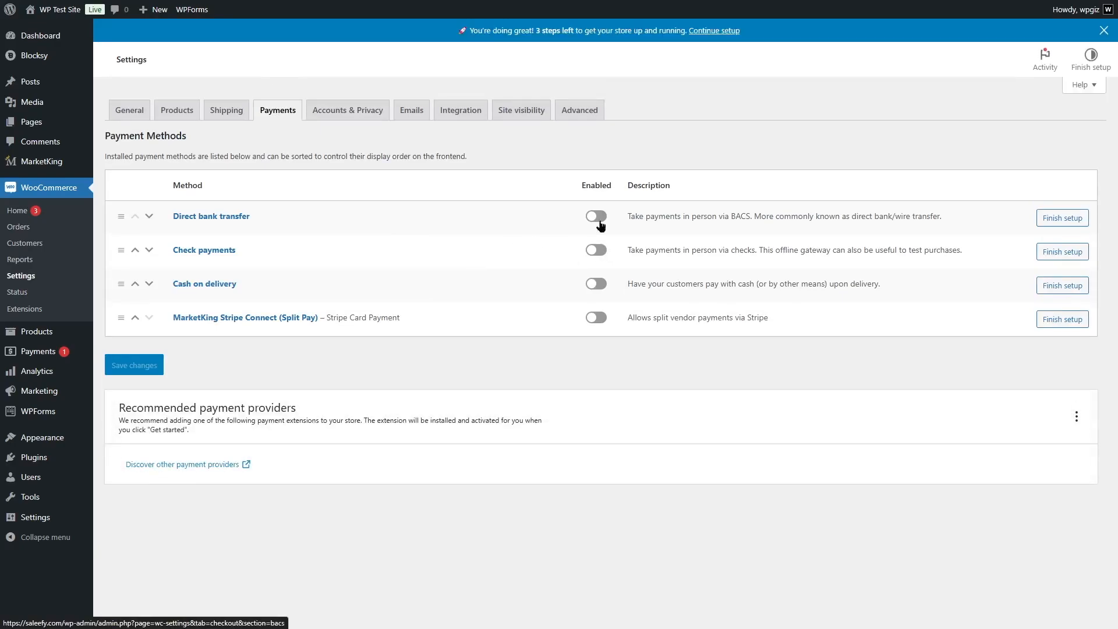
{"action": "left_click", "coordinate": [598, 318]}
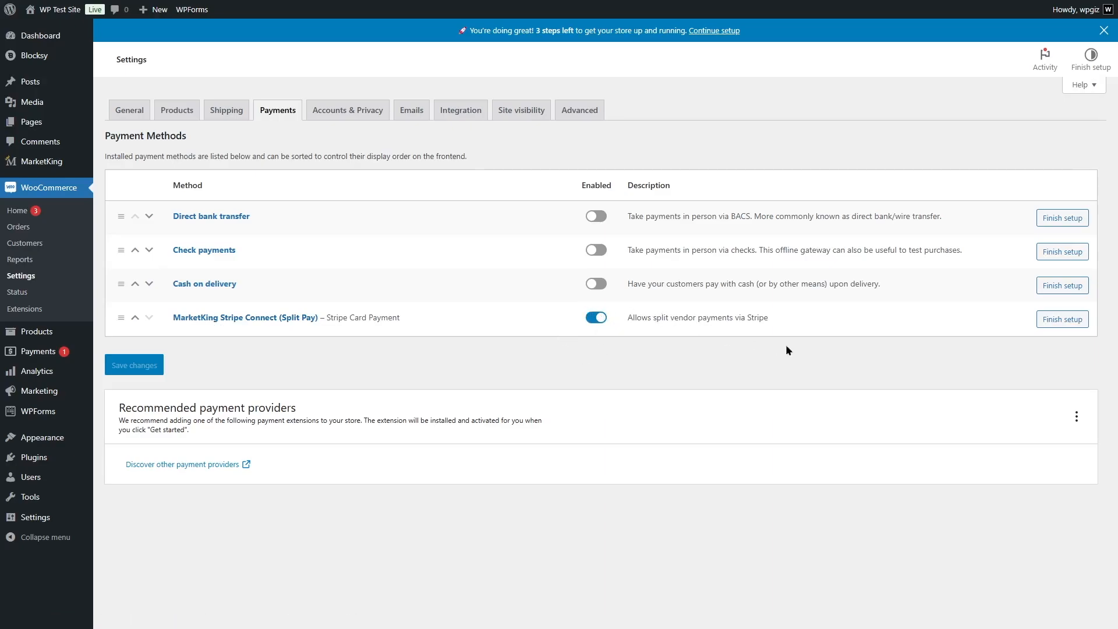
Open the MarketKing Stripe Connect setup and review its gateway options and the live and test credential fields
{"action": "left_click", "coordinate": [1064, 324]}
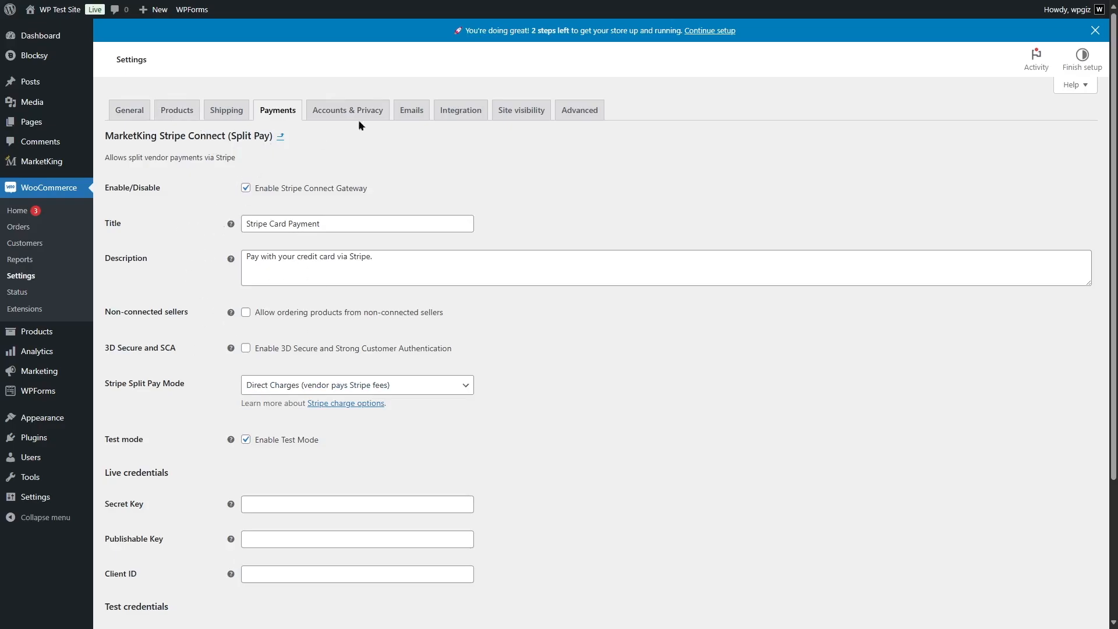
{"action": "scroll", "coordinate": [356, 404], "scroll_direction": "down", "scroll_amount": 3}
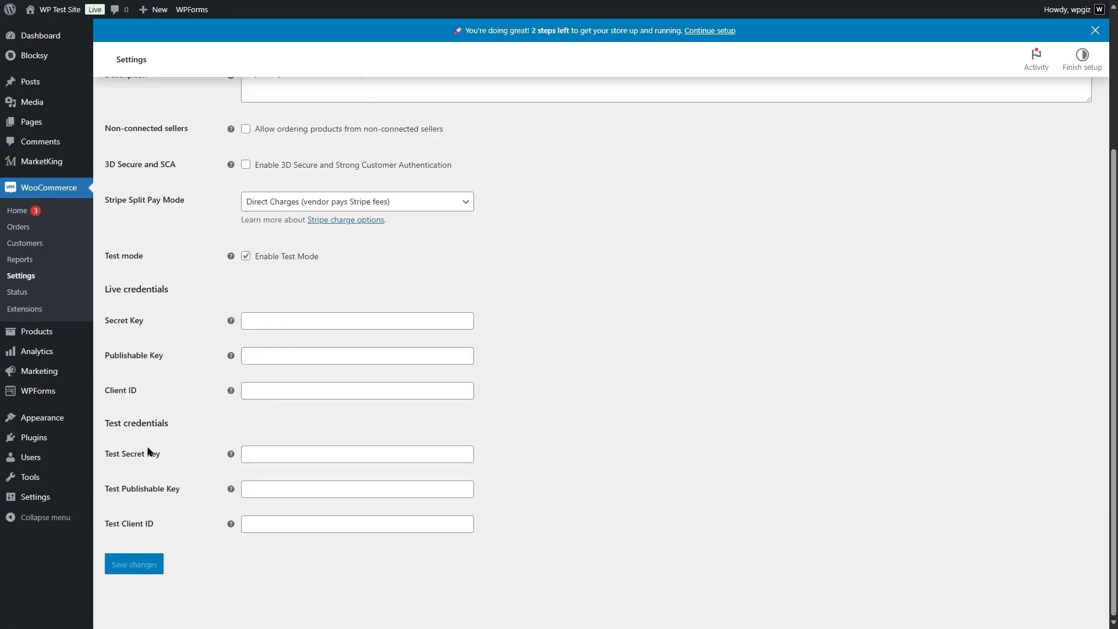
{"action": "scroll", "coordinate": [508, 444], "scroll_direction": "up", "scroll_amount": 3}
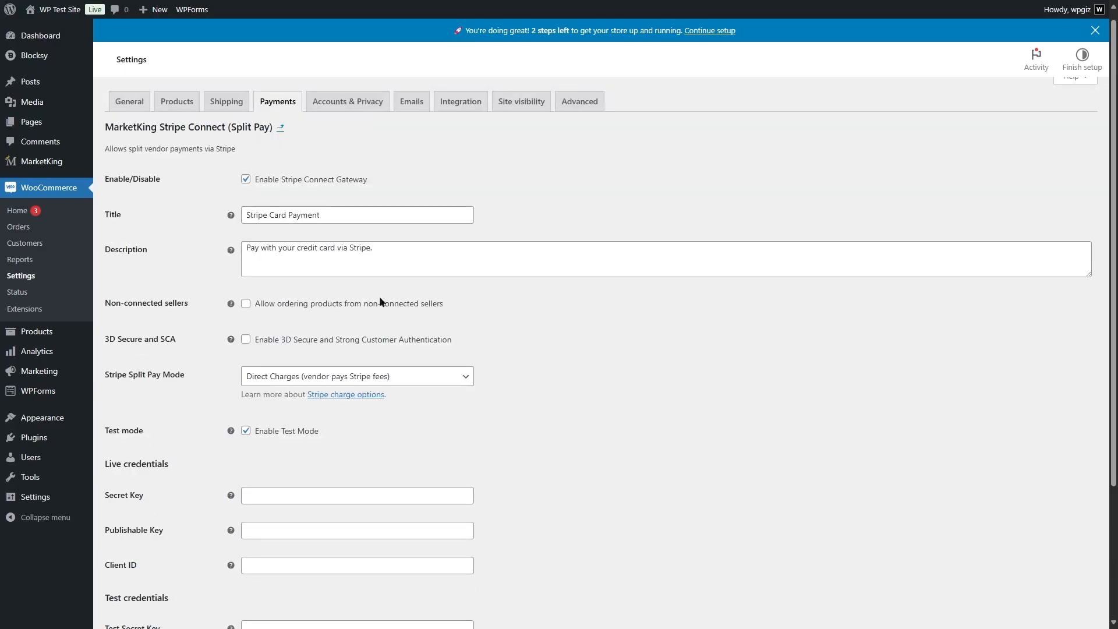
{"action": "scroll", "coordinate": [553, 401], "scroll_direction": "down", "scroll_amount": 3}
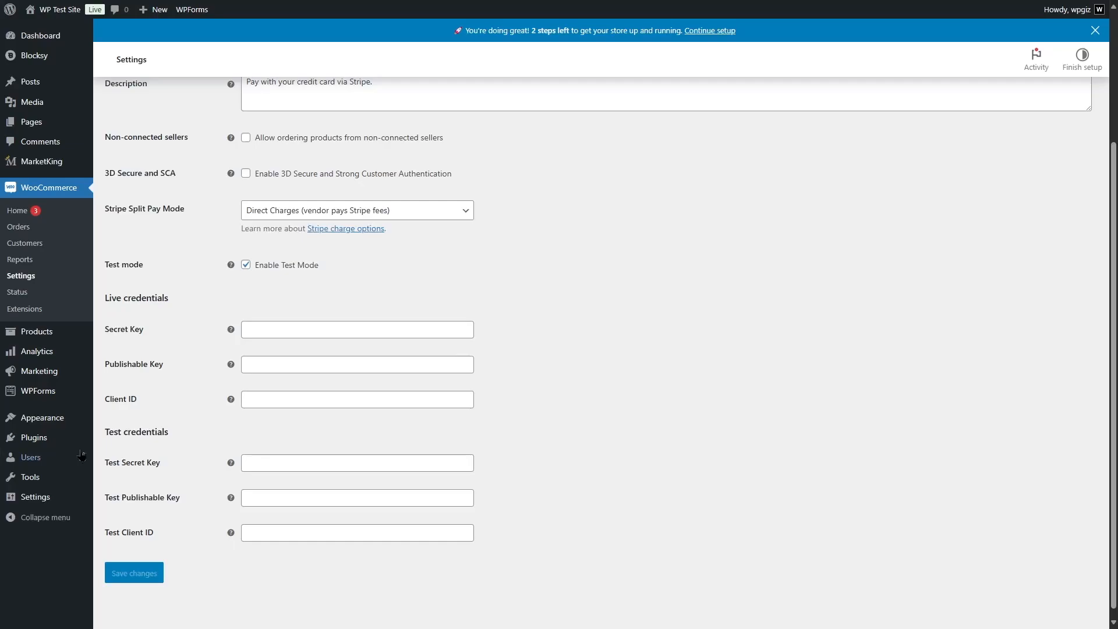
Search the plugin directory for "paypal", then install and activate WooCommerce PayPal Payments
{"action": "mouse_move", "coordinate": [61, 442]}
{"action": "left_click", "coordinate": [131, 455]}
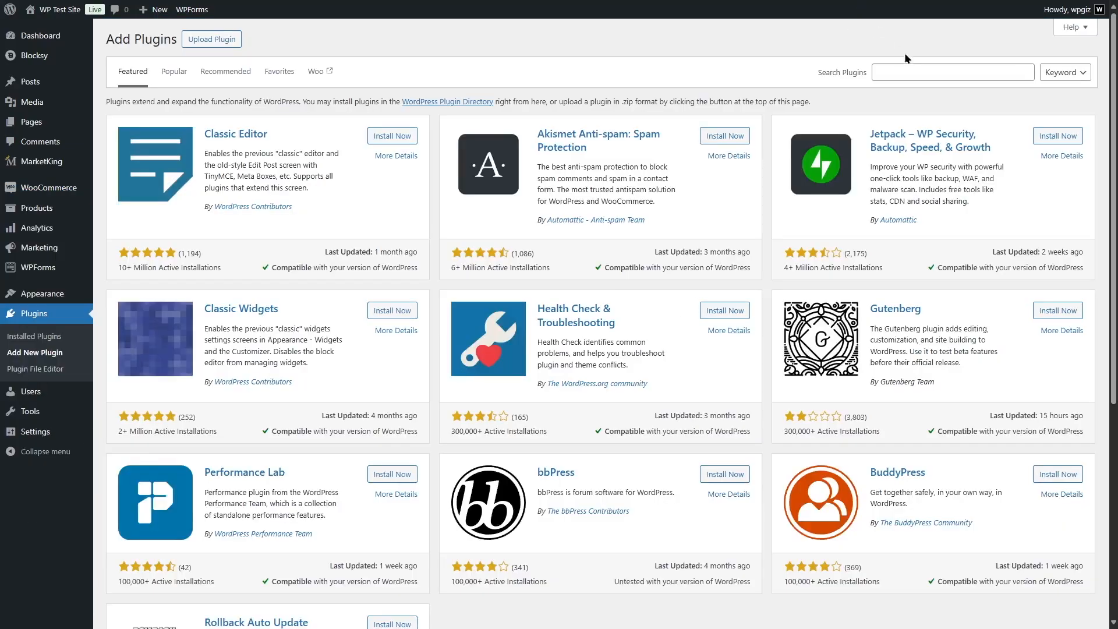
{"action": "left_click", "coordinate": [912, 69]}
{"action": "type", "text": "paypal"}
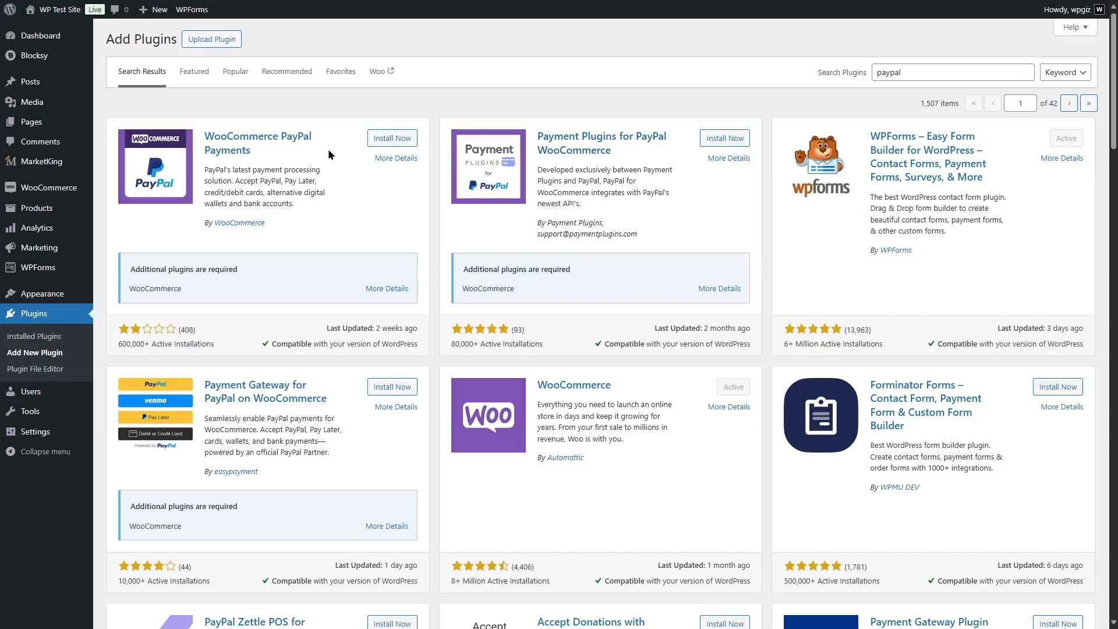
{"action": "left_click", "coordinate": [393, 143]}
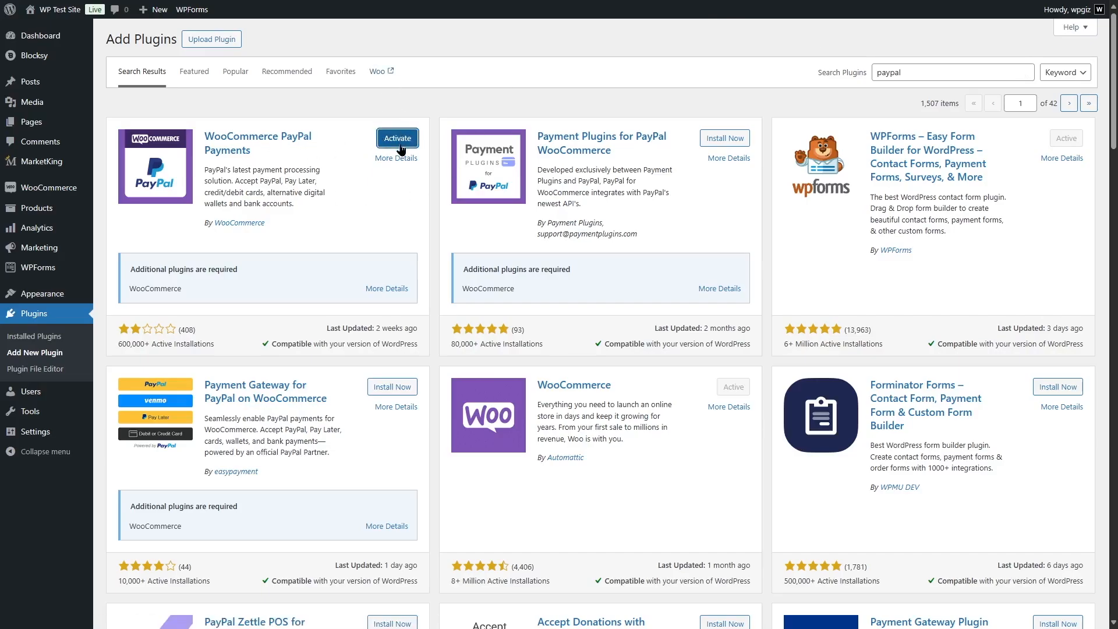
{"action": "left_click", "coordinate": [400, 146]}
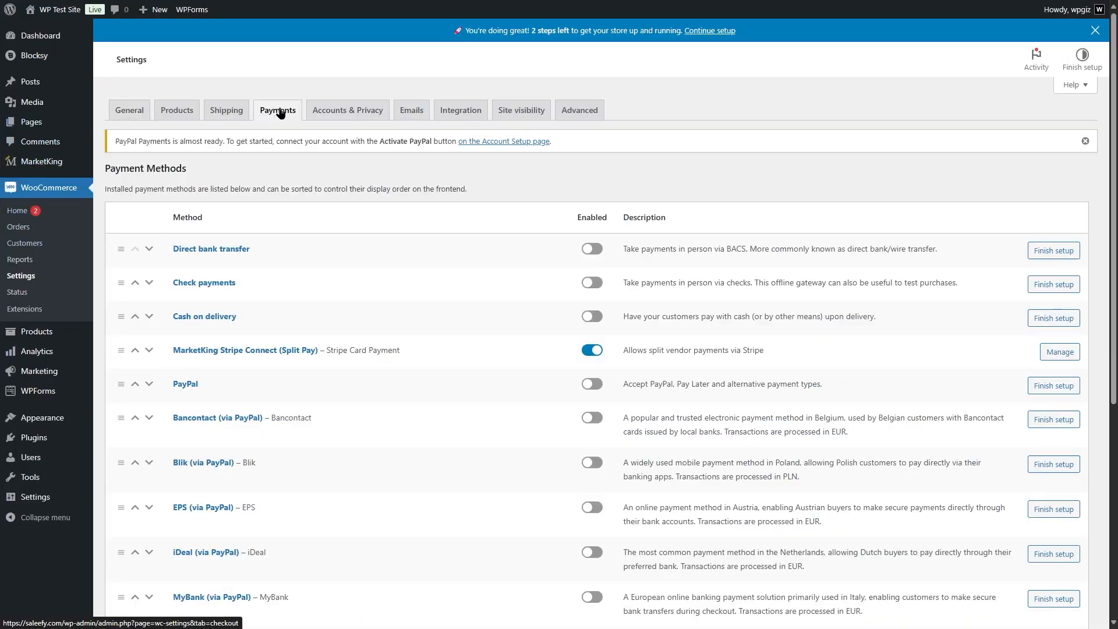
Review the added PayPal payment methods in the WooCommerce payment settings and open the PayPal account setup
{"action": "scroll", "coordinate": [279, 117], "scroll_direction": "down", "scroll_amount": 2}
{"action": "scroll", "coordinate": [757, 461], "scroll_direction": "down", "scroll_amount": 4}
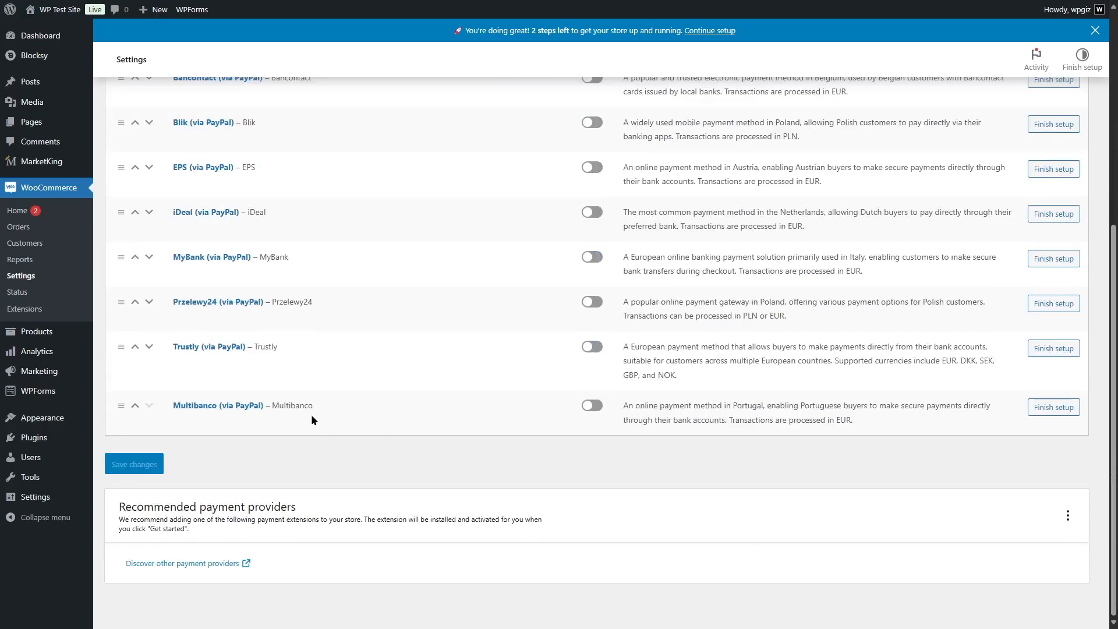
{"action": "scroll", "coordinate": [262, 405], "scroll_direction": "up", "scroll_amount": 5}
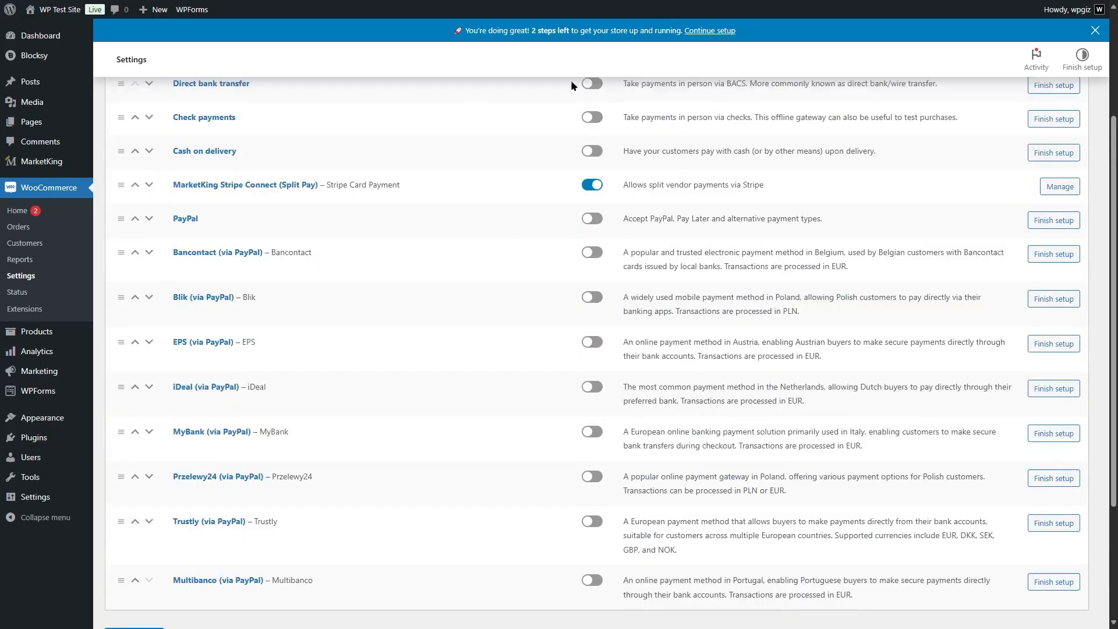
{"action": "left_click", "coordinate": [592, 335]}
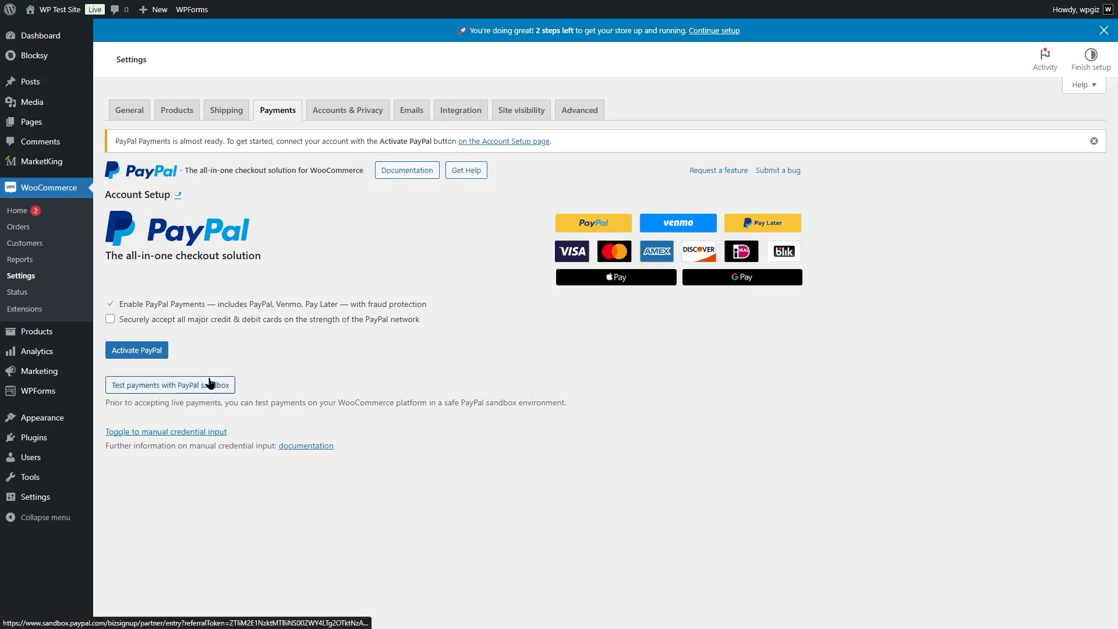
Check the MarketKing dashboard and open the list of all store products
{"action": "left_click", "coordinate": [41, 161]}
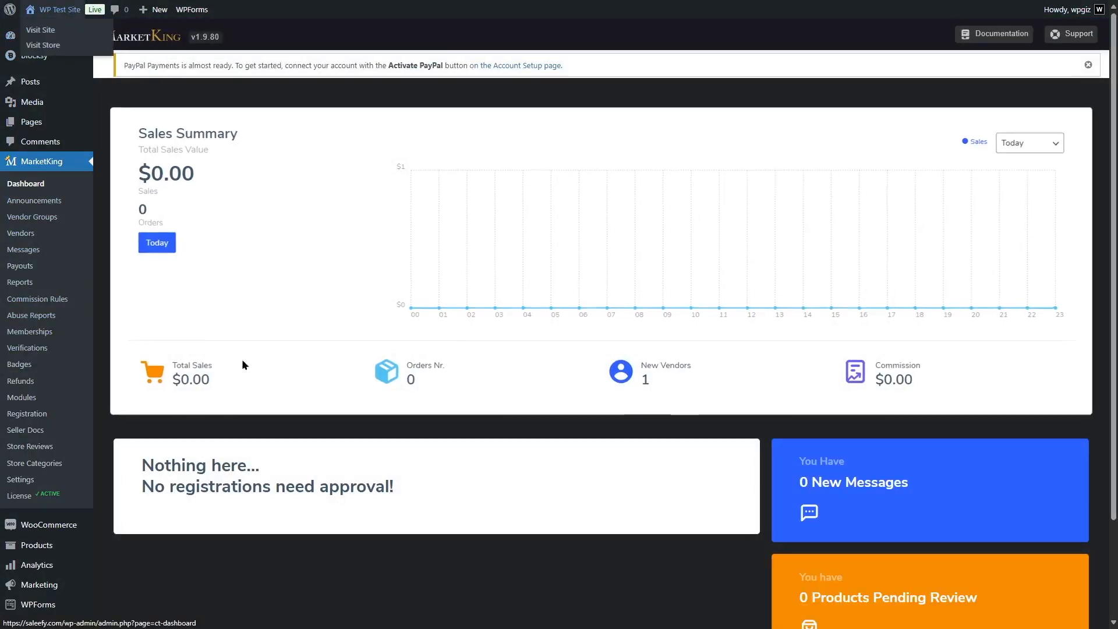
{"action": "left_click", "coordinate": [36, 545]}
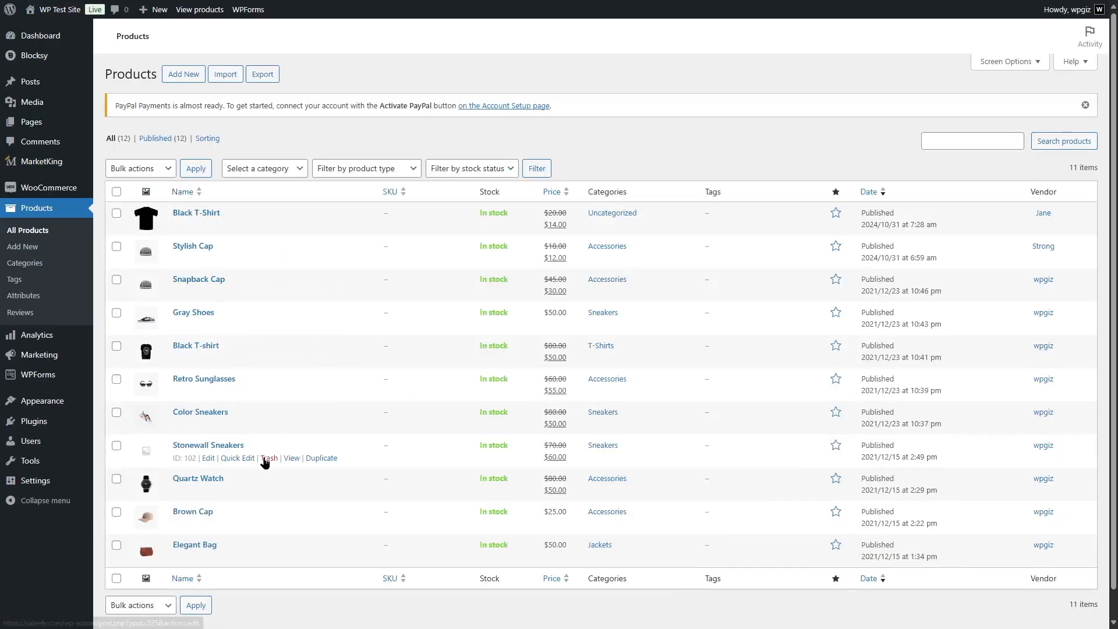